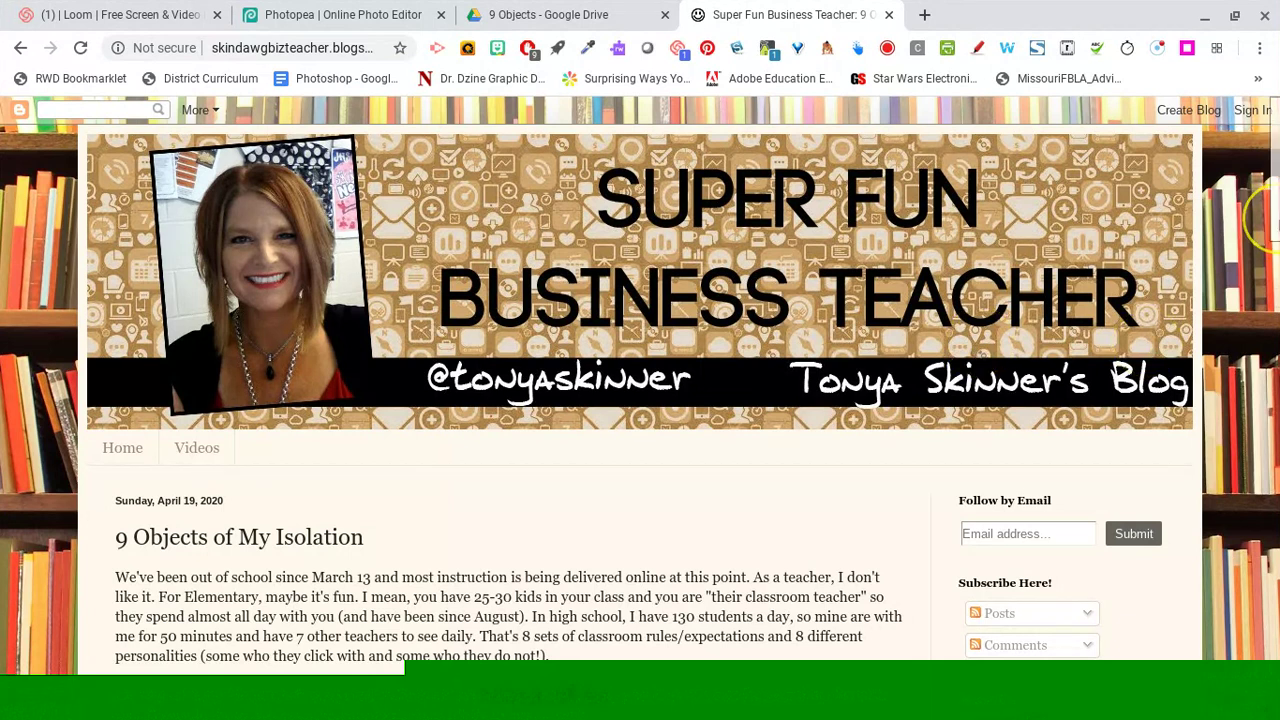
Scroll the blog post down to show the finished collage signed 'Spring 2020'
scroll(1268, 220, "down", 5)
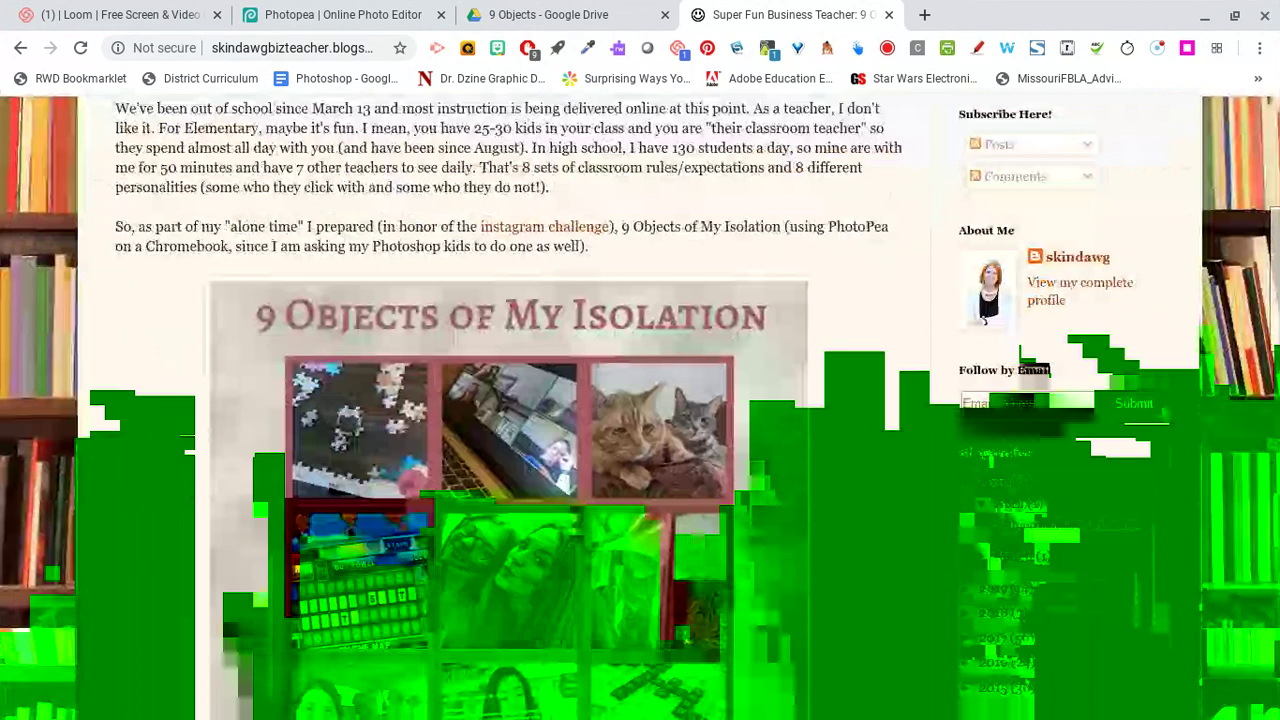
scroll(640, 408, "down", 2)
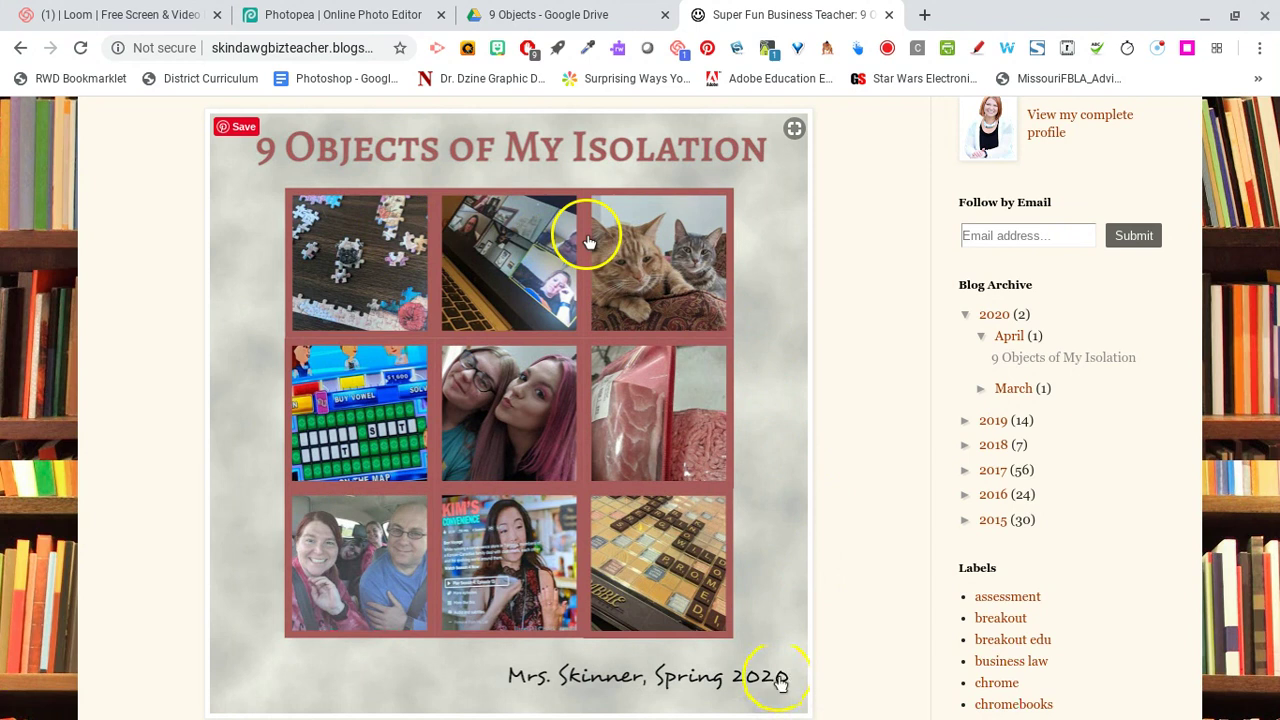
left_click(409, 314)
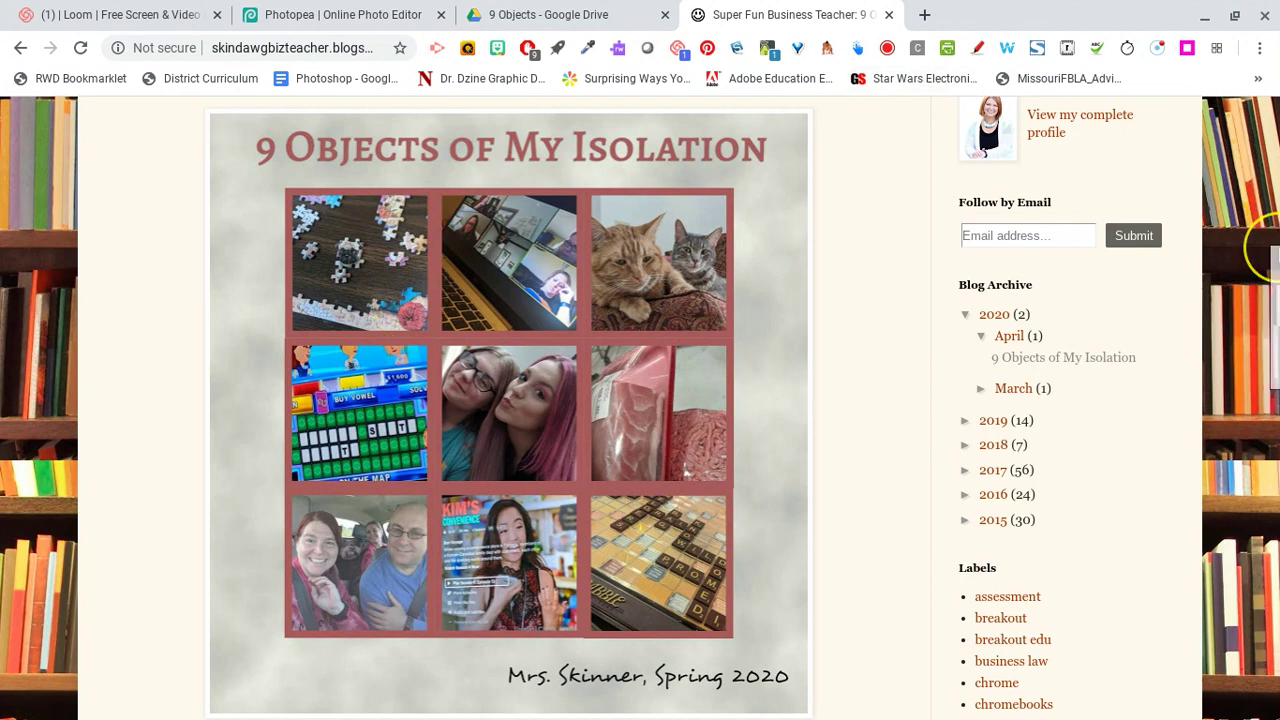
scroll(1268, 232, "down", 3)
scroll(1270, 250, "up", 4)
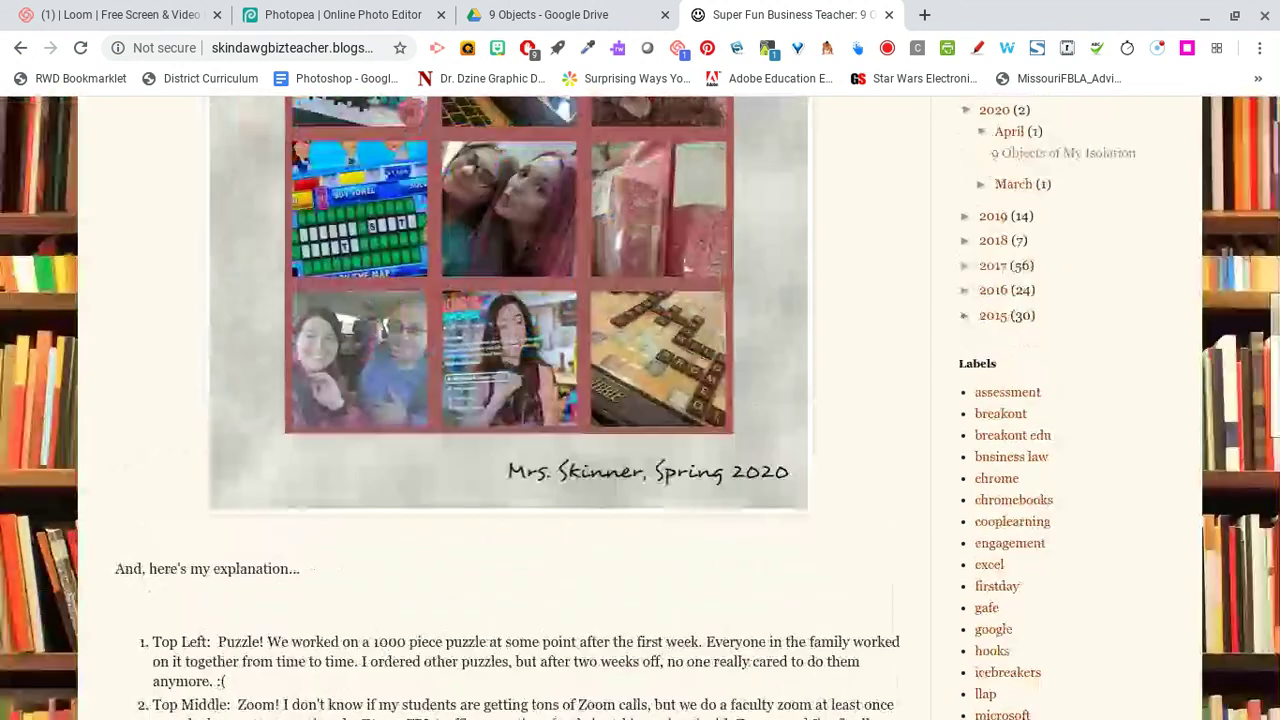
scroll(1274, 262, "down", 1)
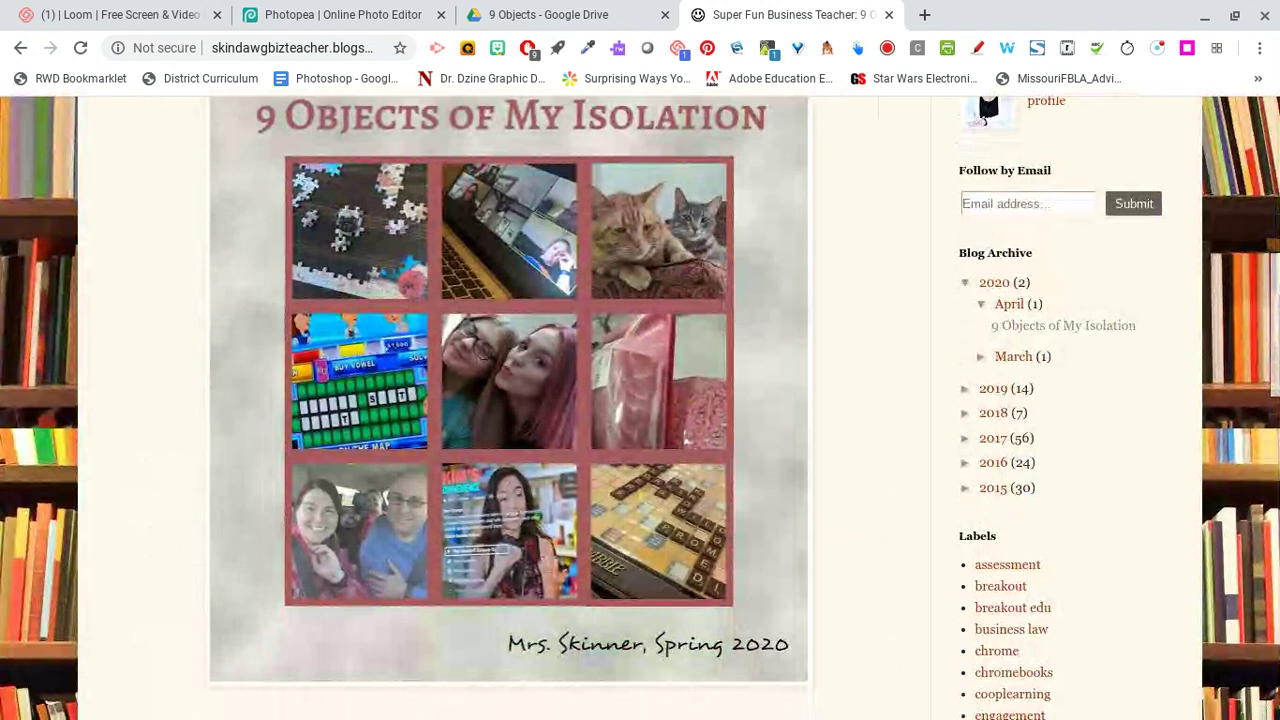
scroll(1266, 120, "up", 6)
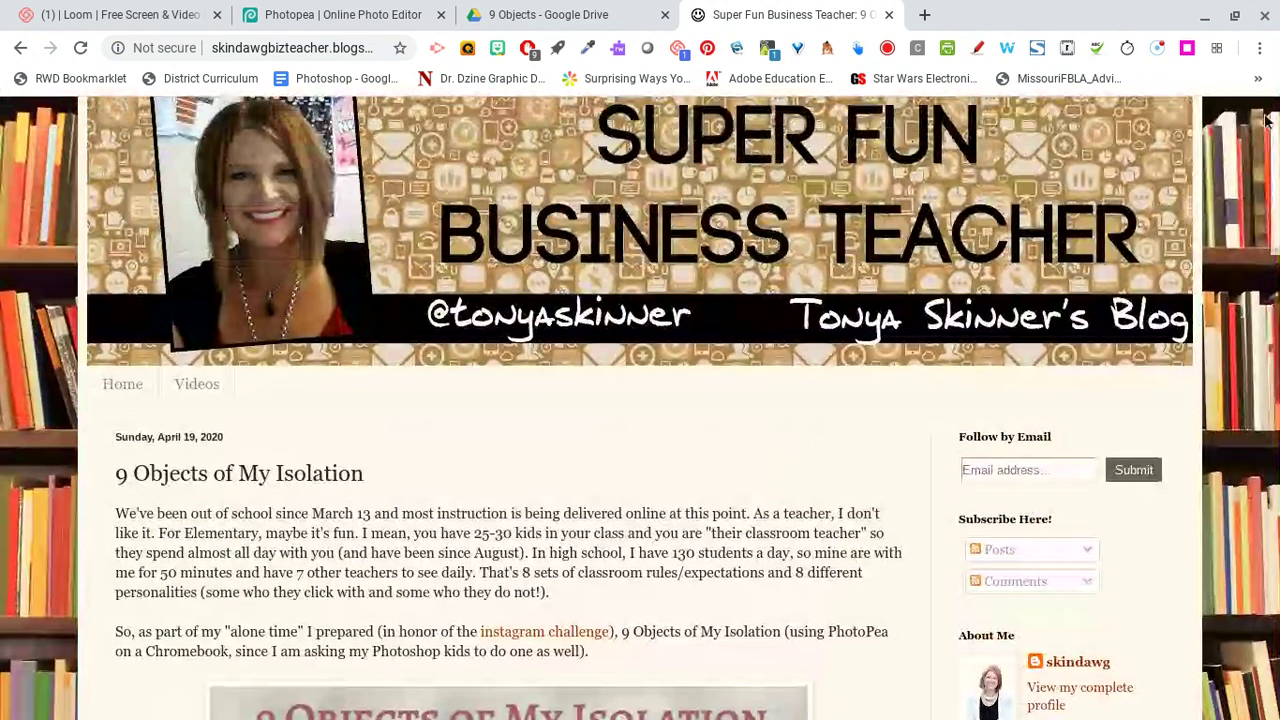
scroll(1266, 120, "down", 5)
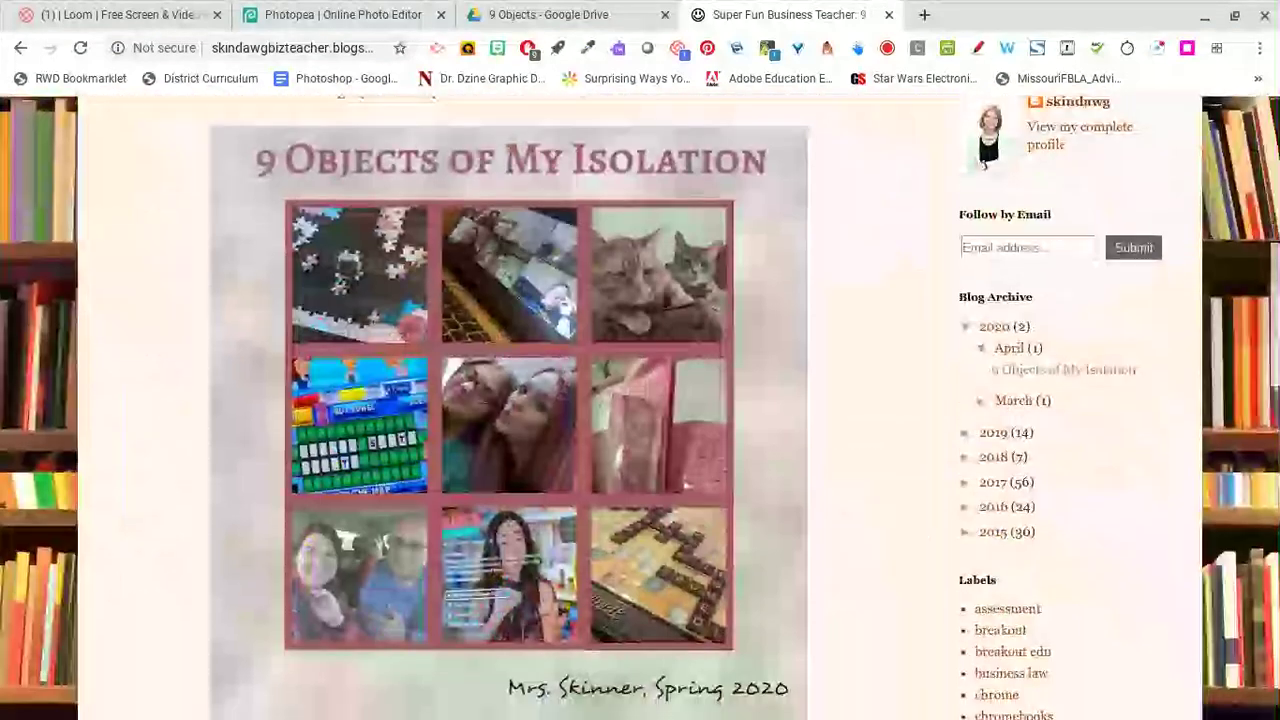
scroll(640, 400, "down", 1)
scroll(640, 400, "down", 1)
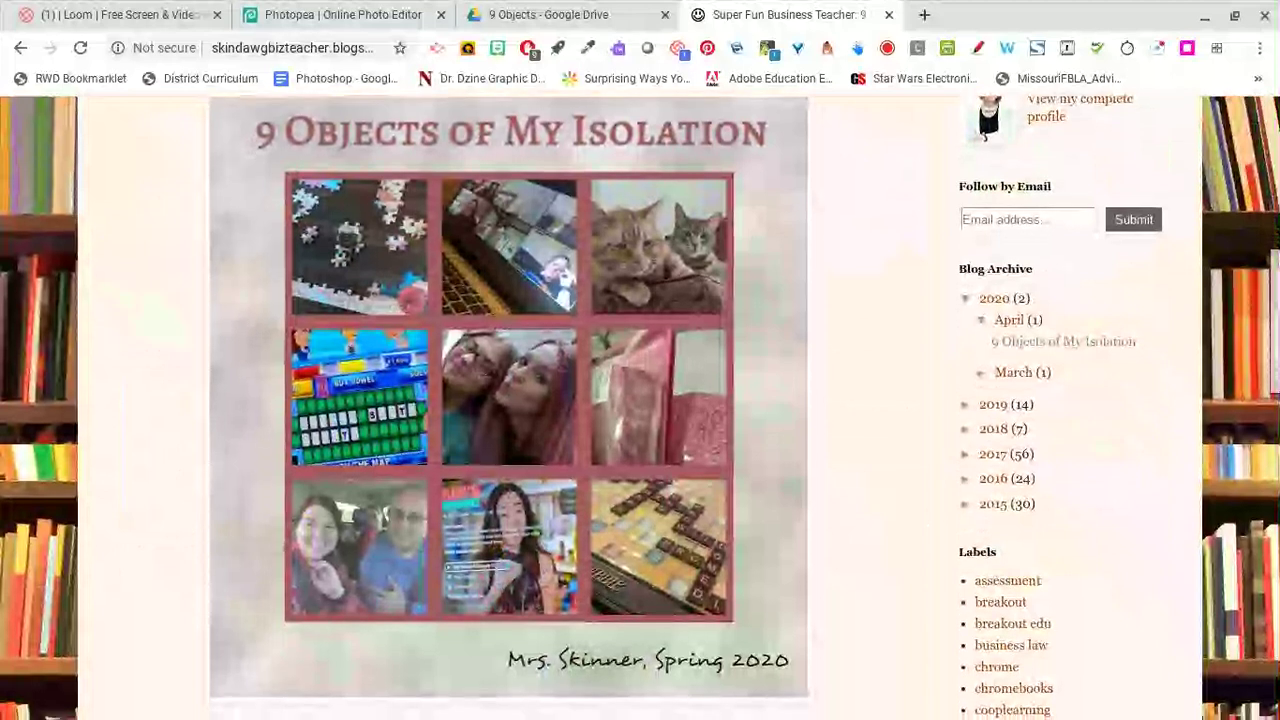
scroll(640, 400, "down", 6)
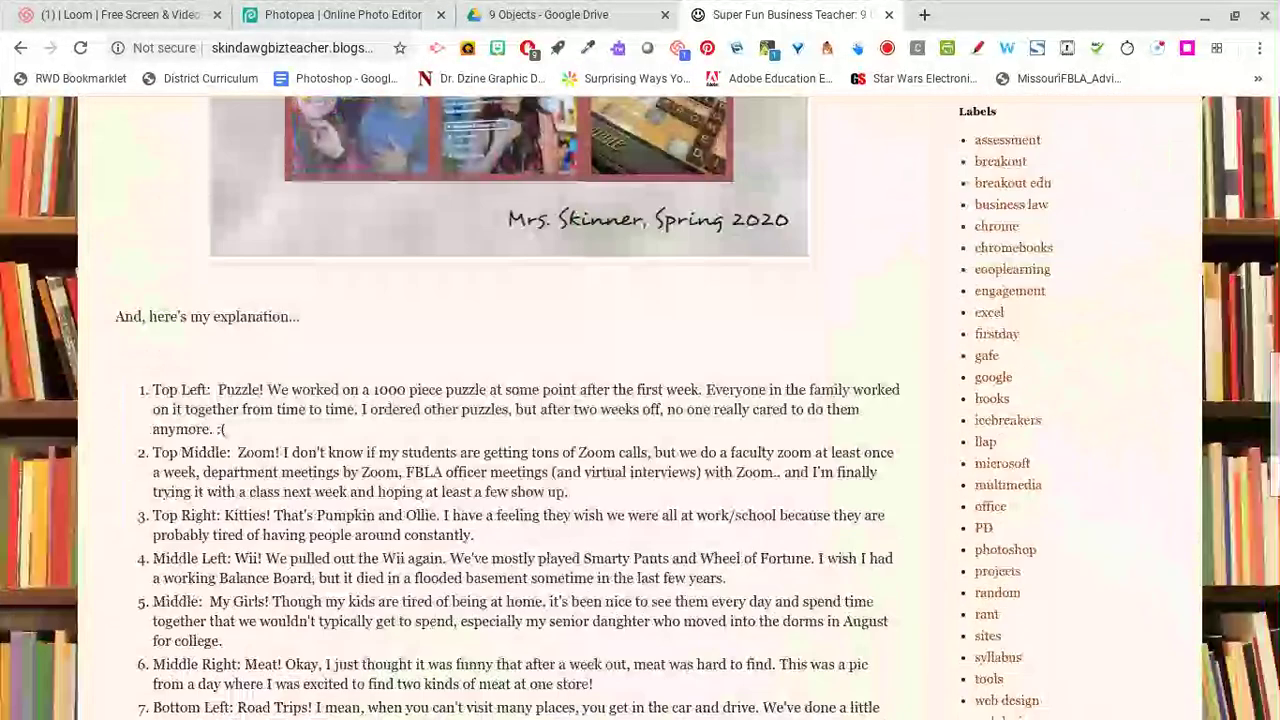
scroll(640, 400, "down", 3)
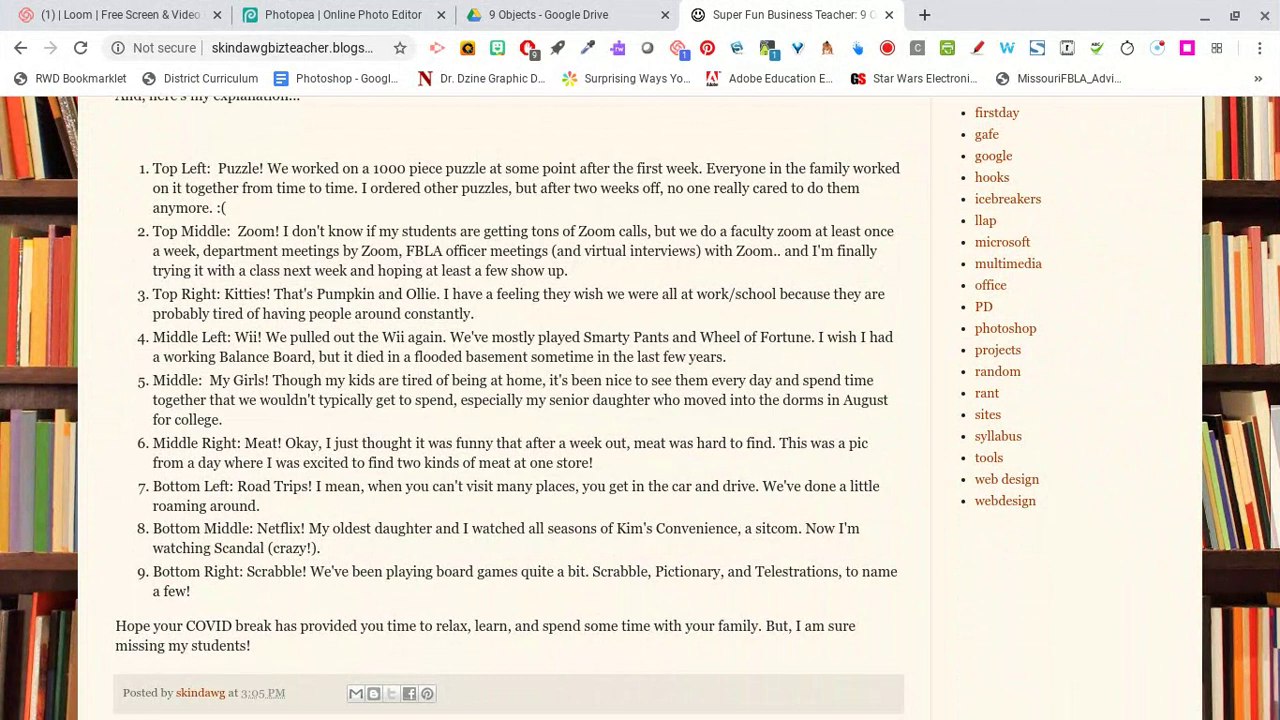
scroll(640, 400, "down", 1)
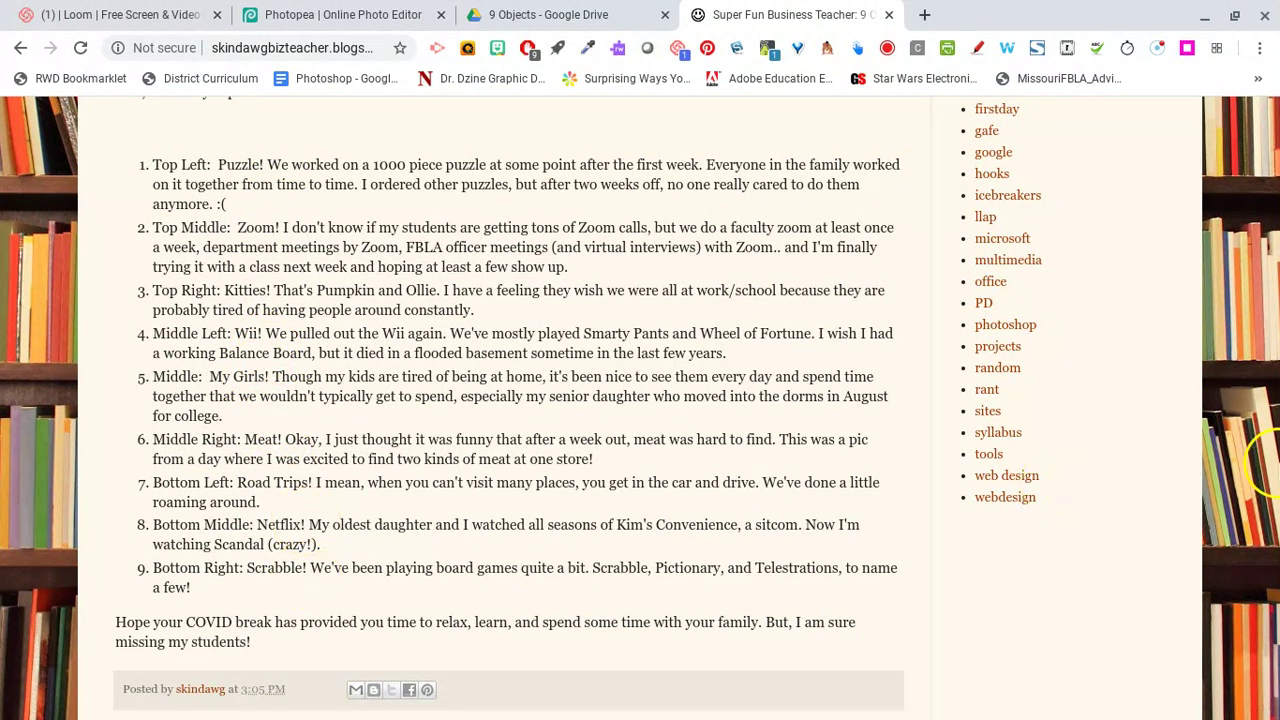
scroll(1262, 478, "up", 7)
scroll(1262, 478, "up", 2)
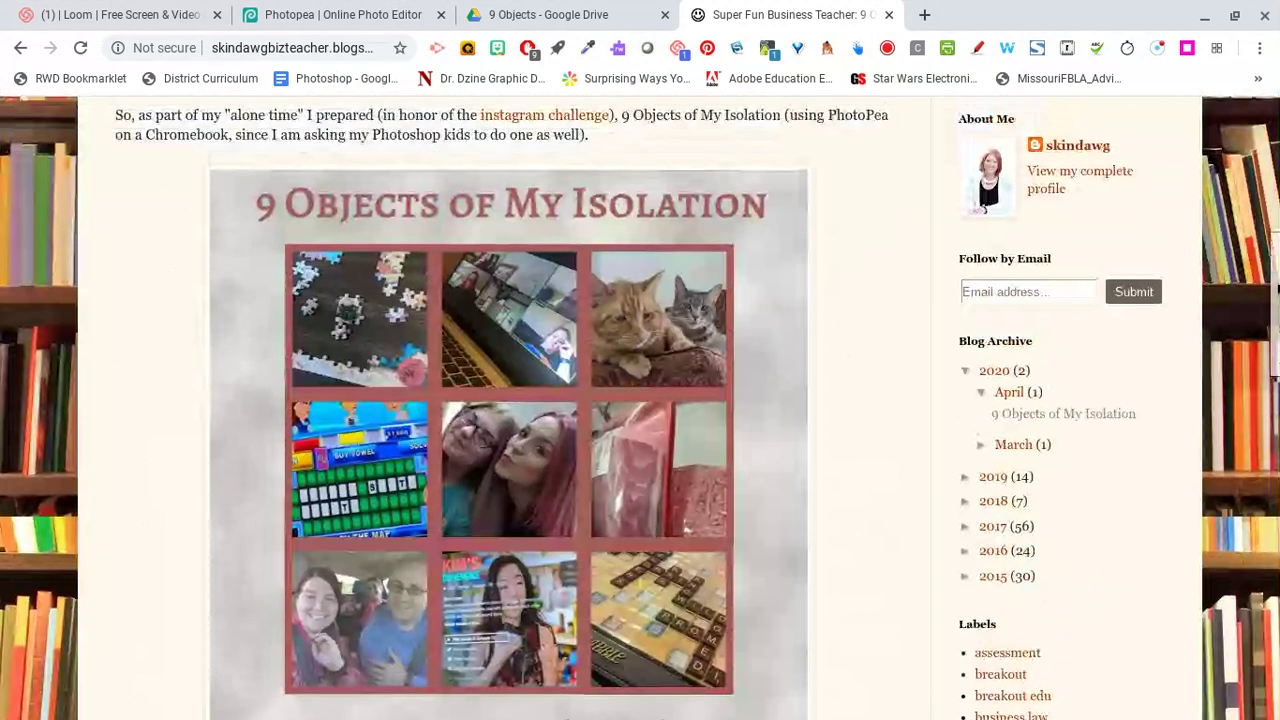
Show 9objects.psd in the 9 Objects Drive folder, then return to Photopea
left_click(504, 28)
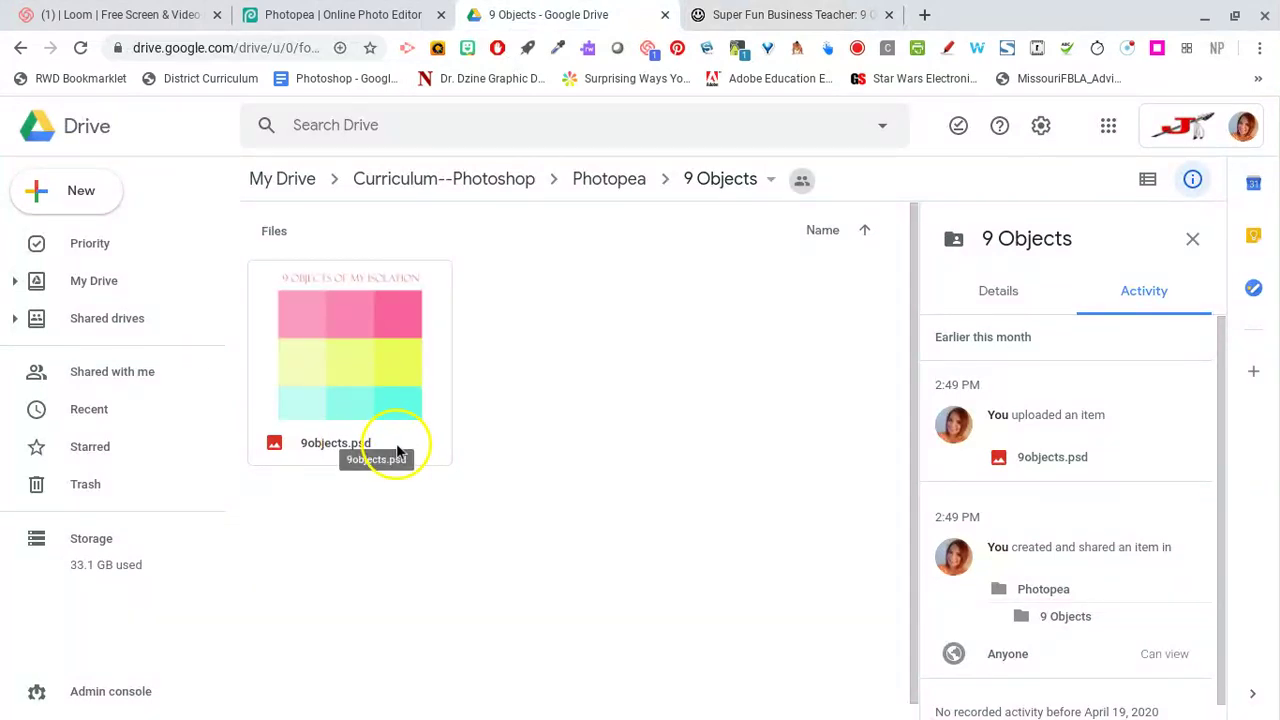
left_click(305, 26)
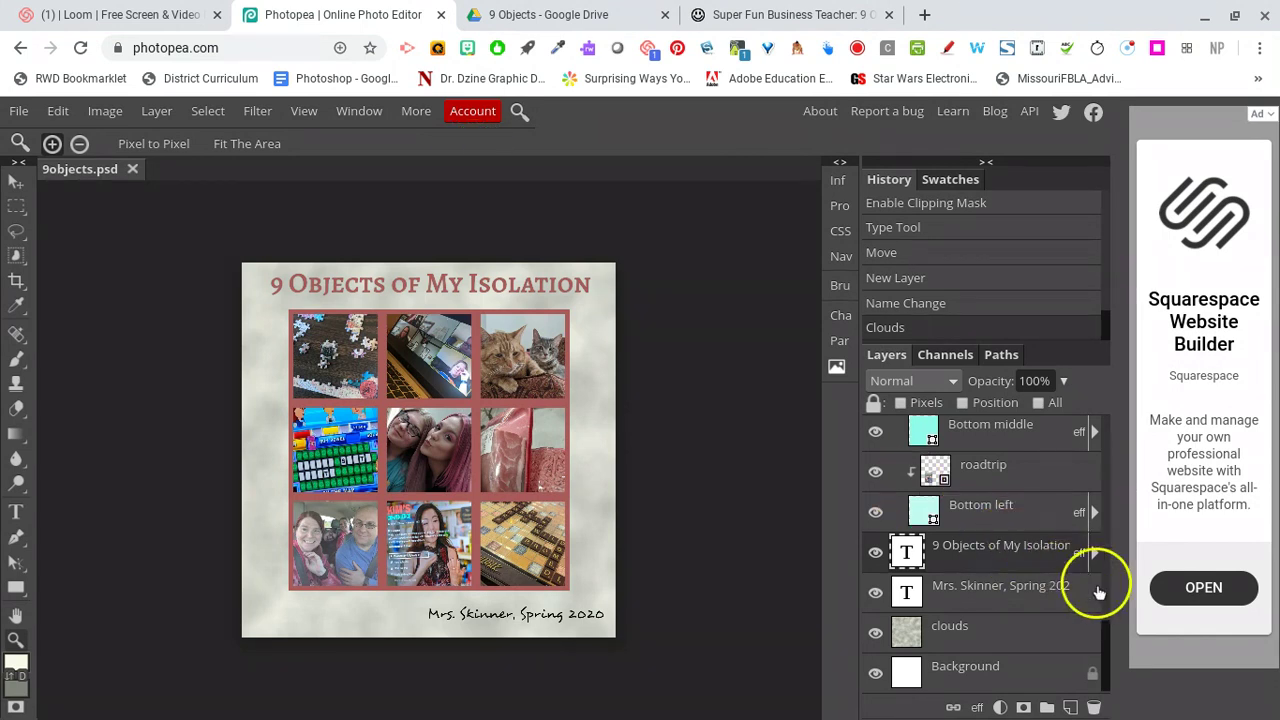
left_click_drag(1106, 634, 1117, 422)
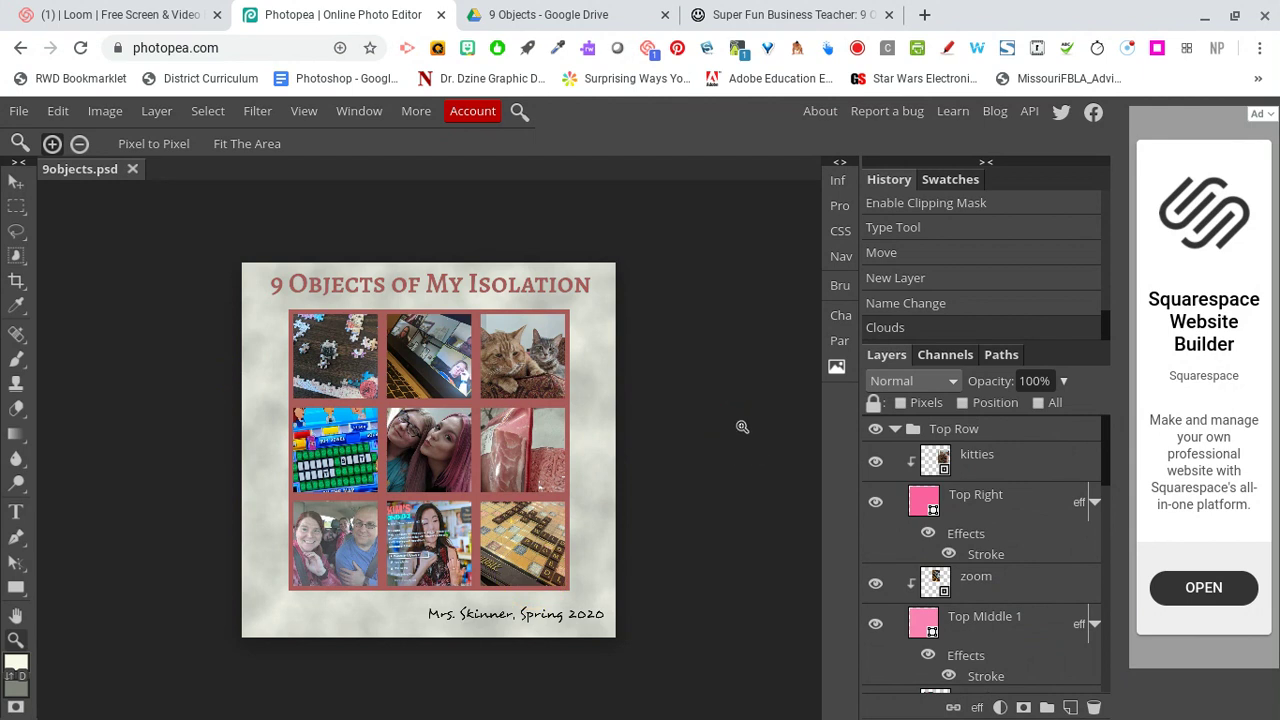
Open the 9objects.psd template from disk in a second Photopea tab
left_click(19, 112)
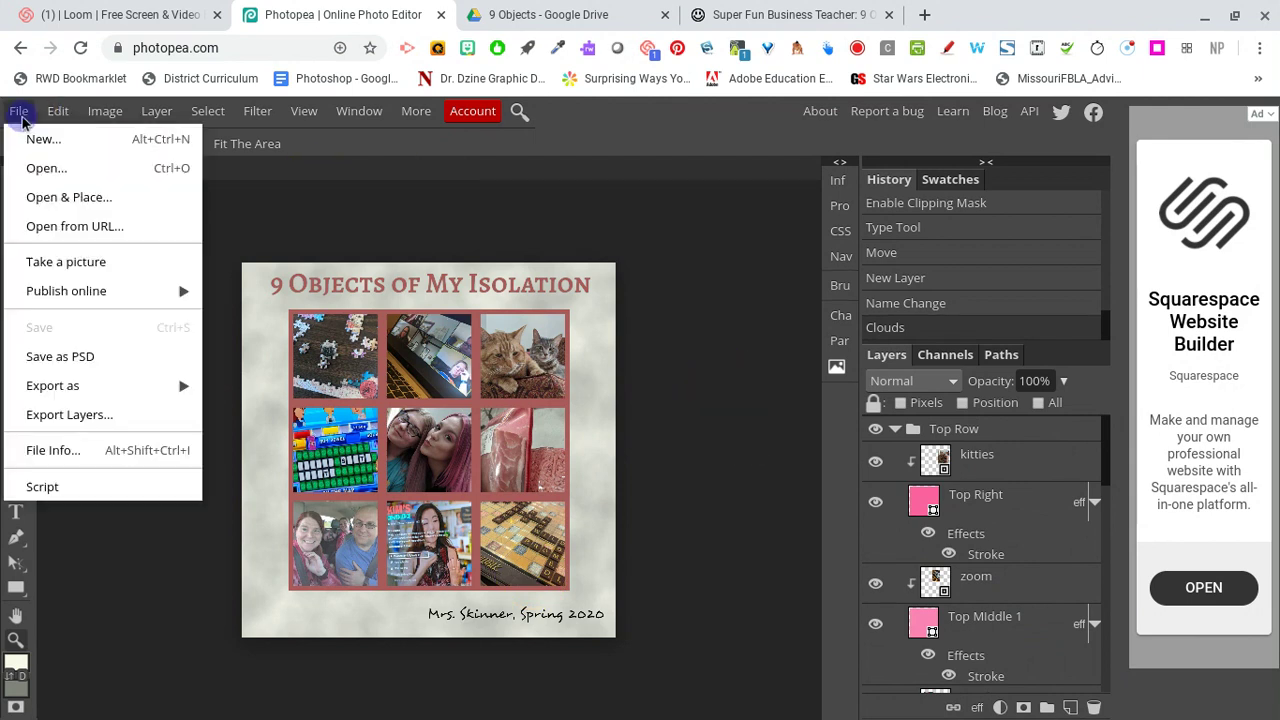
left_click(47, 170)
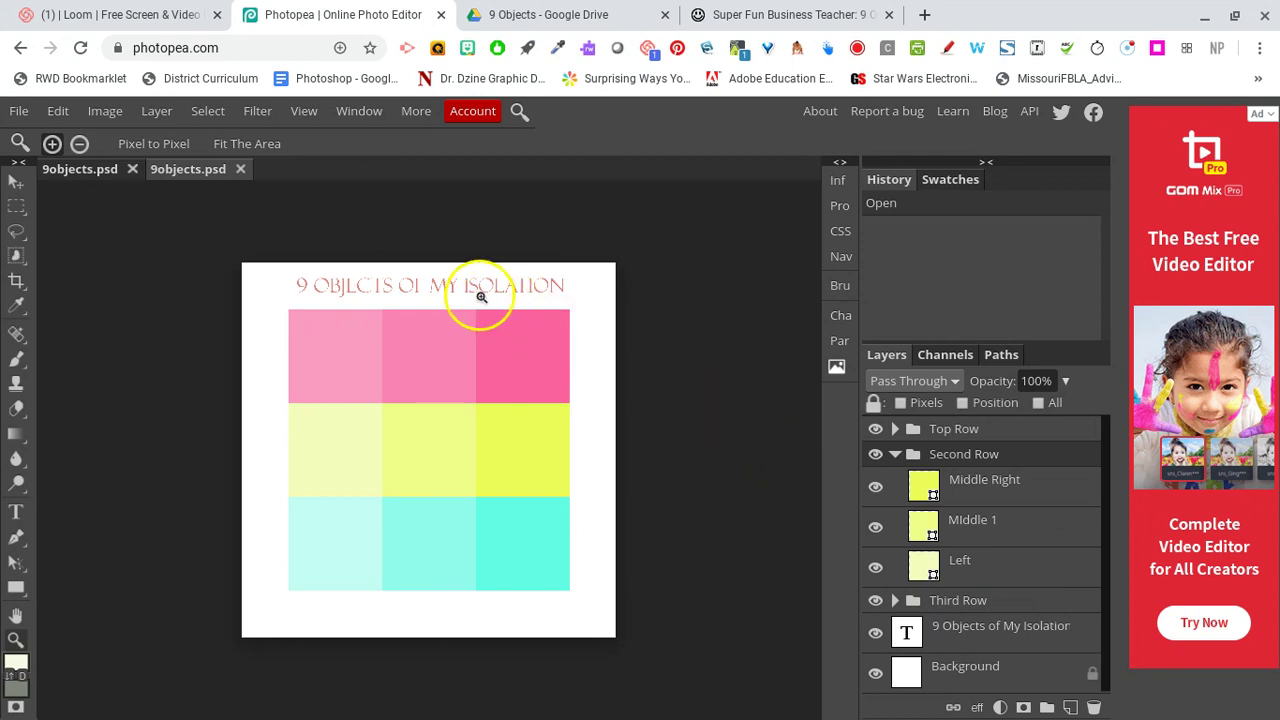
Re-enter and commit the '9 Objects of My Isolation' title text, then select the Background layer
left_click(22, 514)
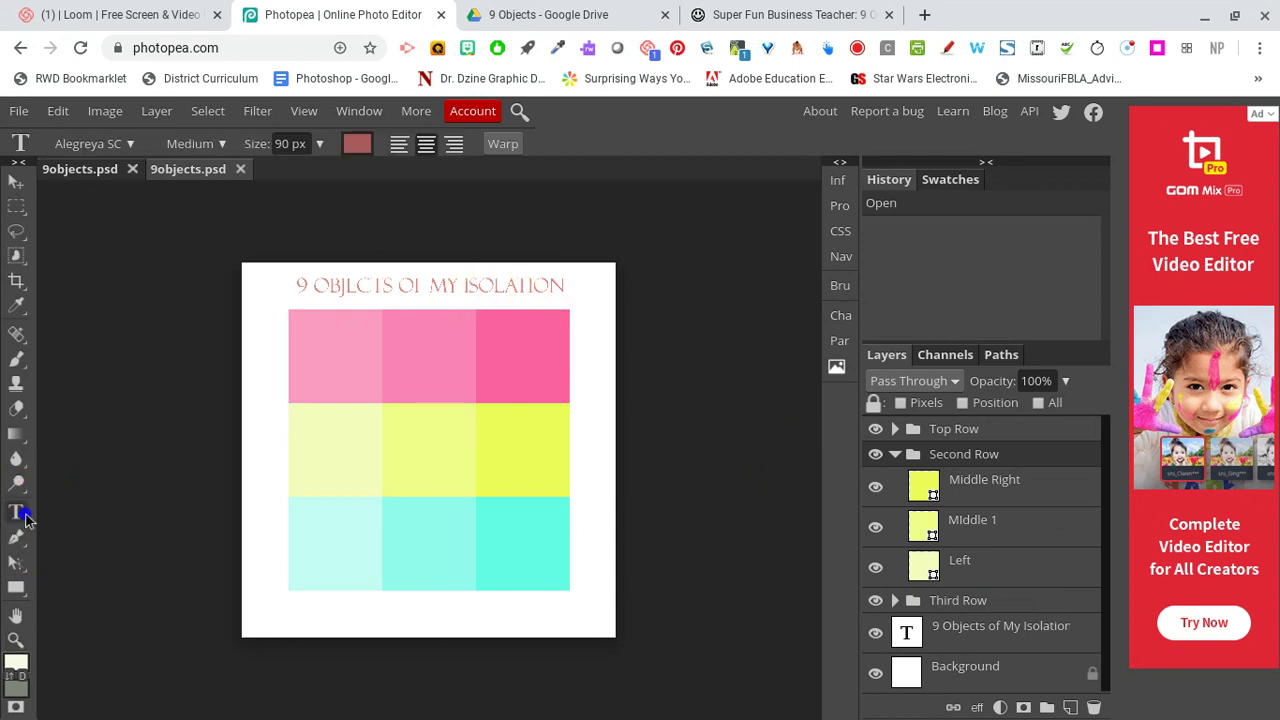
left_click(401, 287)
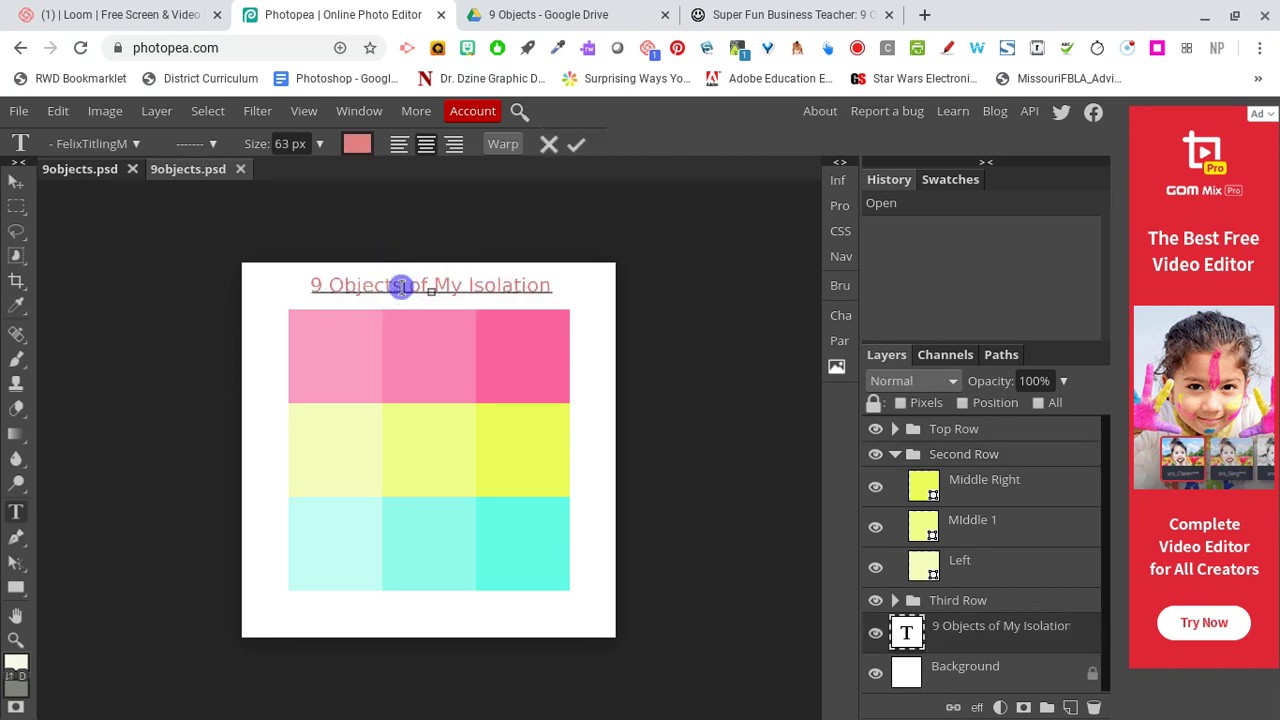
left_click(577, 148)
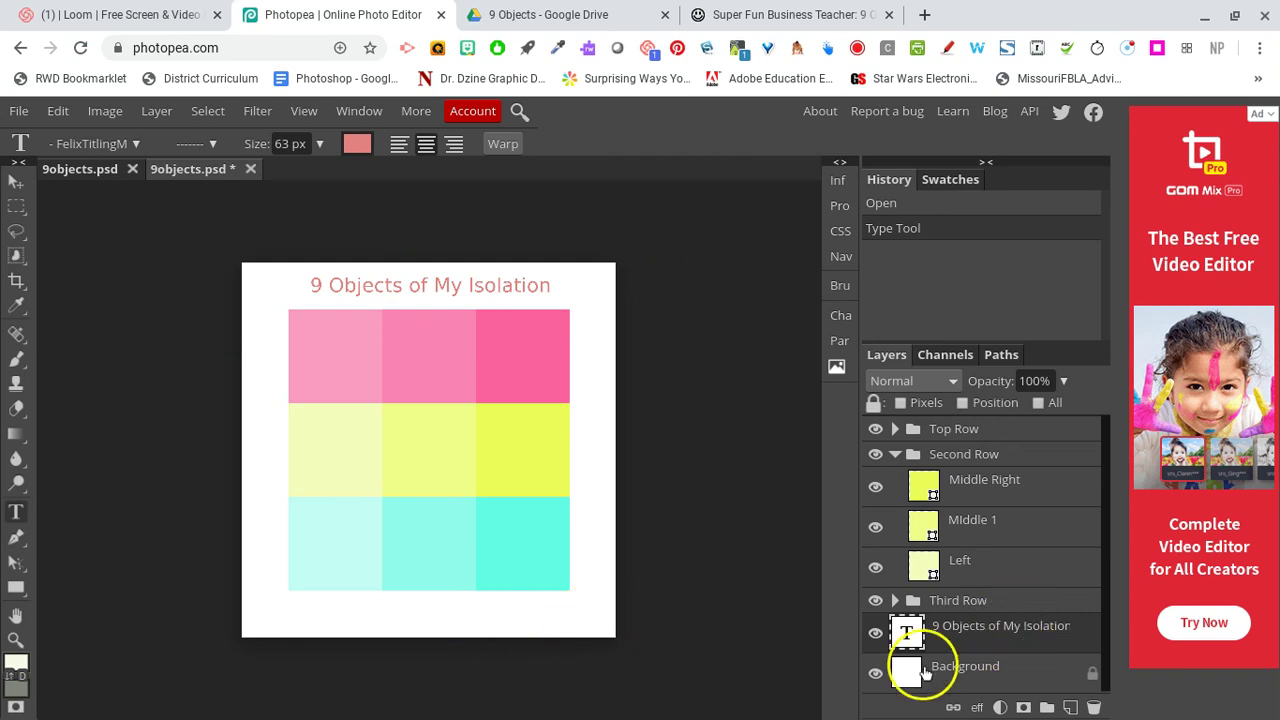
left_click(965, 669)
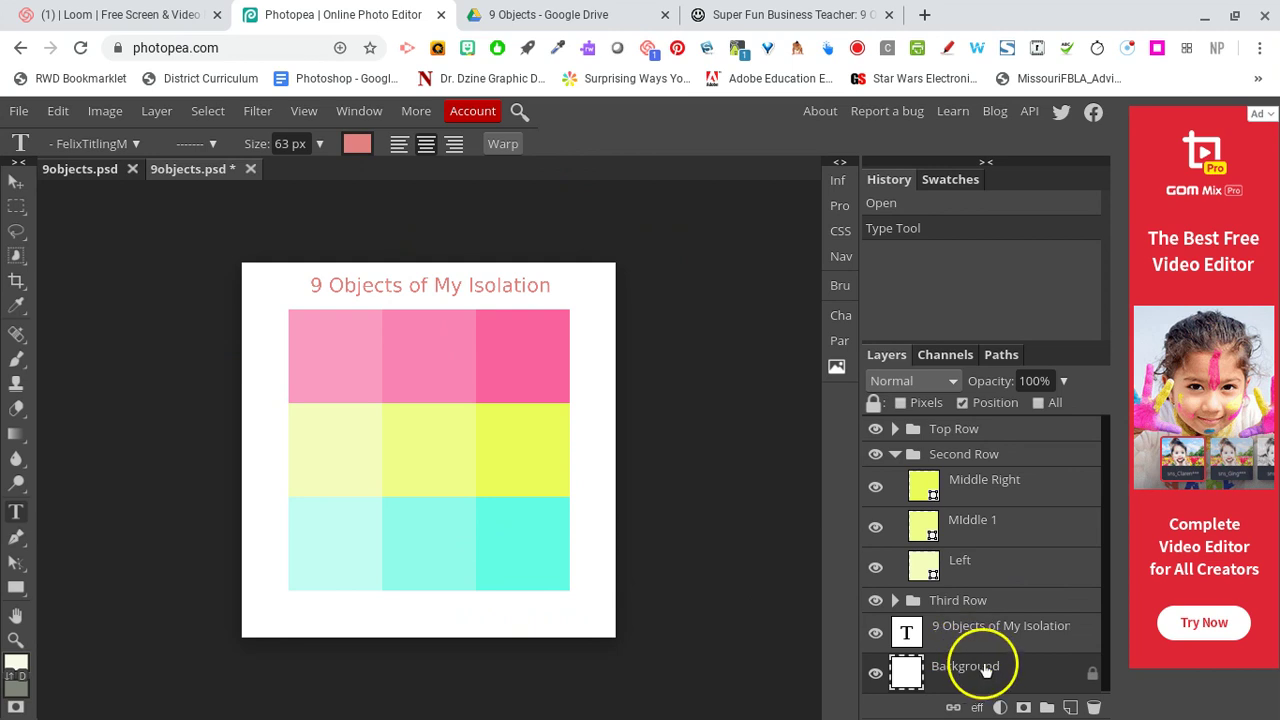
Hide the Second Row and Third Row groups so only the pink Top Row stays visible
left_click(895, 454)
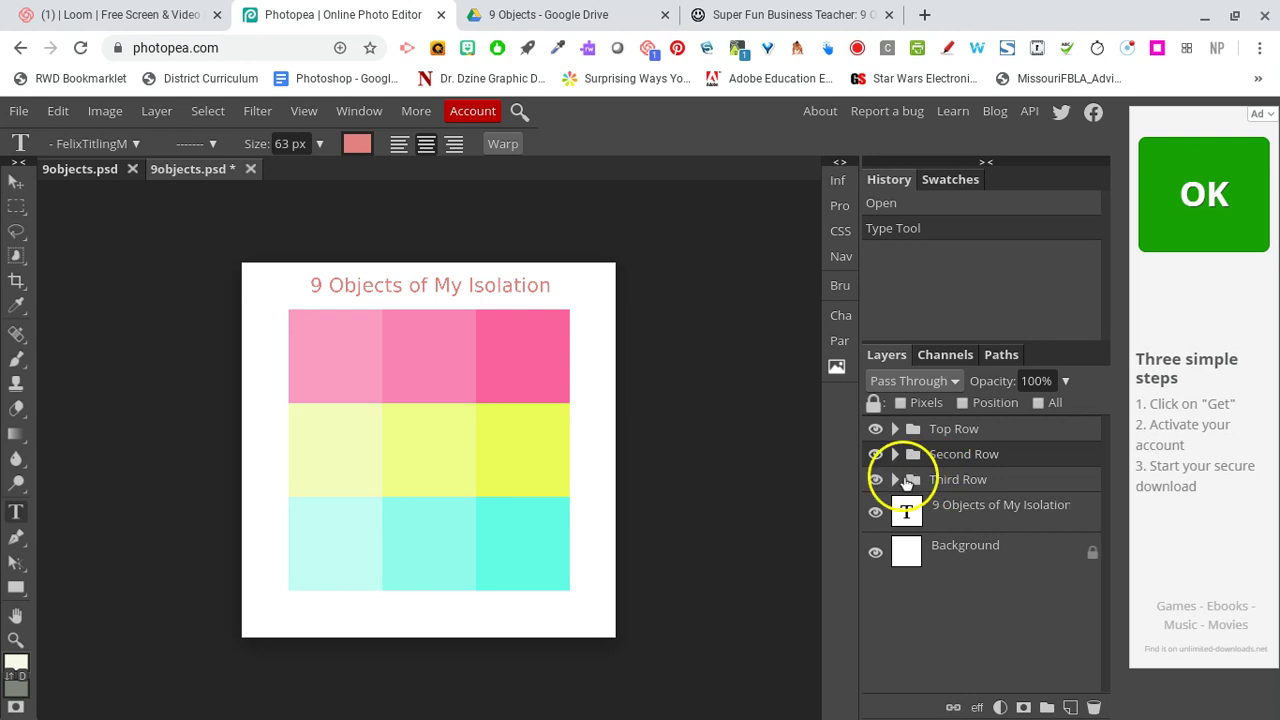
left_click(895, 479)
left_click(895, 479)
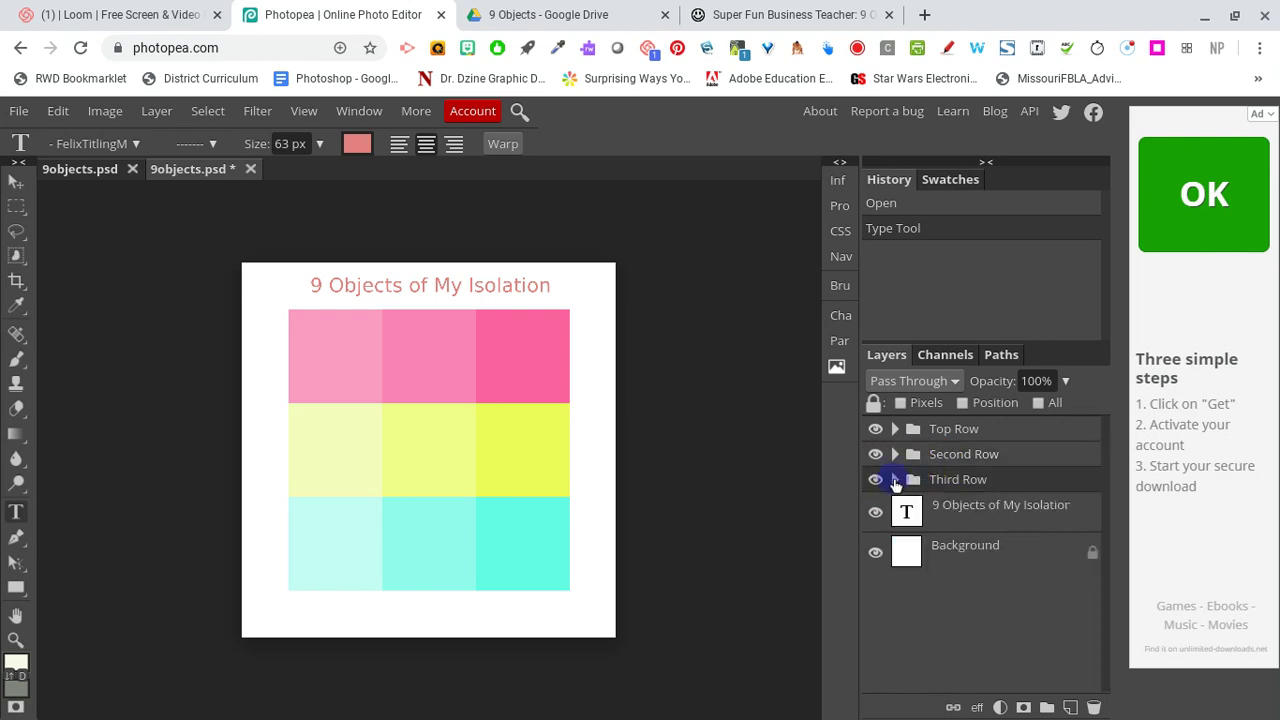
left_click(895, 454)
left_click(895, 454)
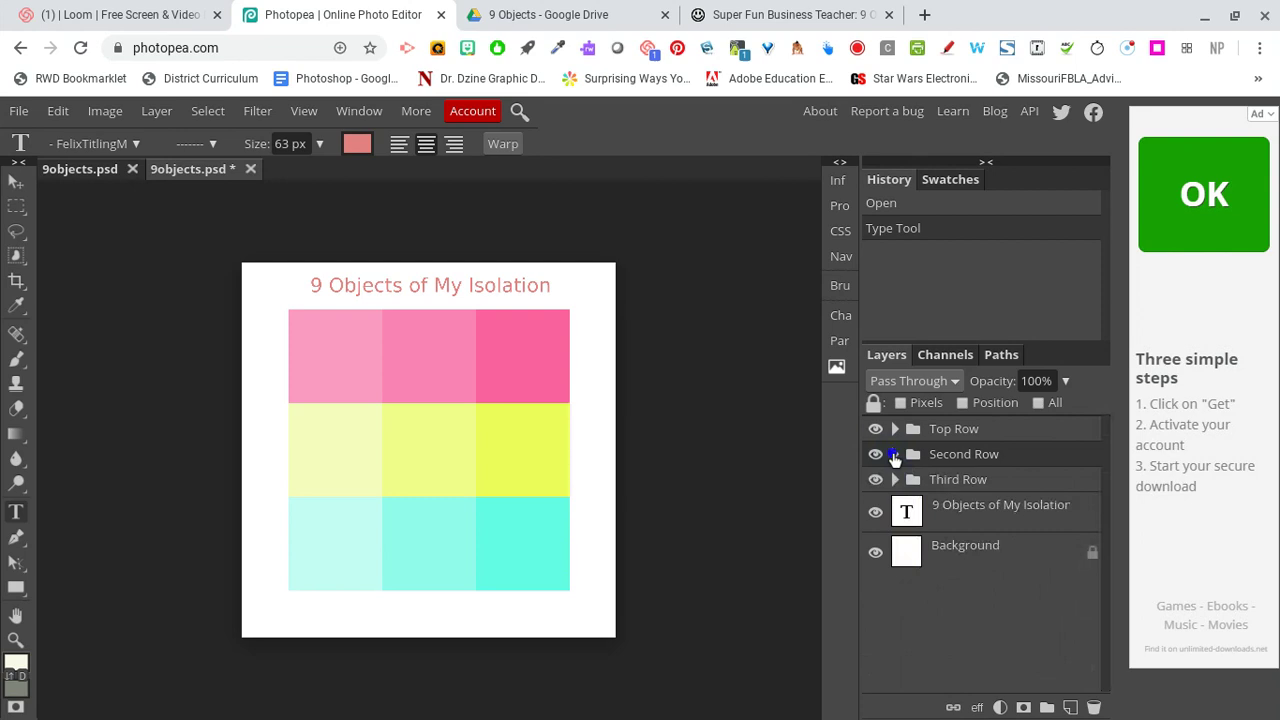
left_click(894, 429)
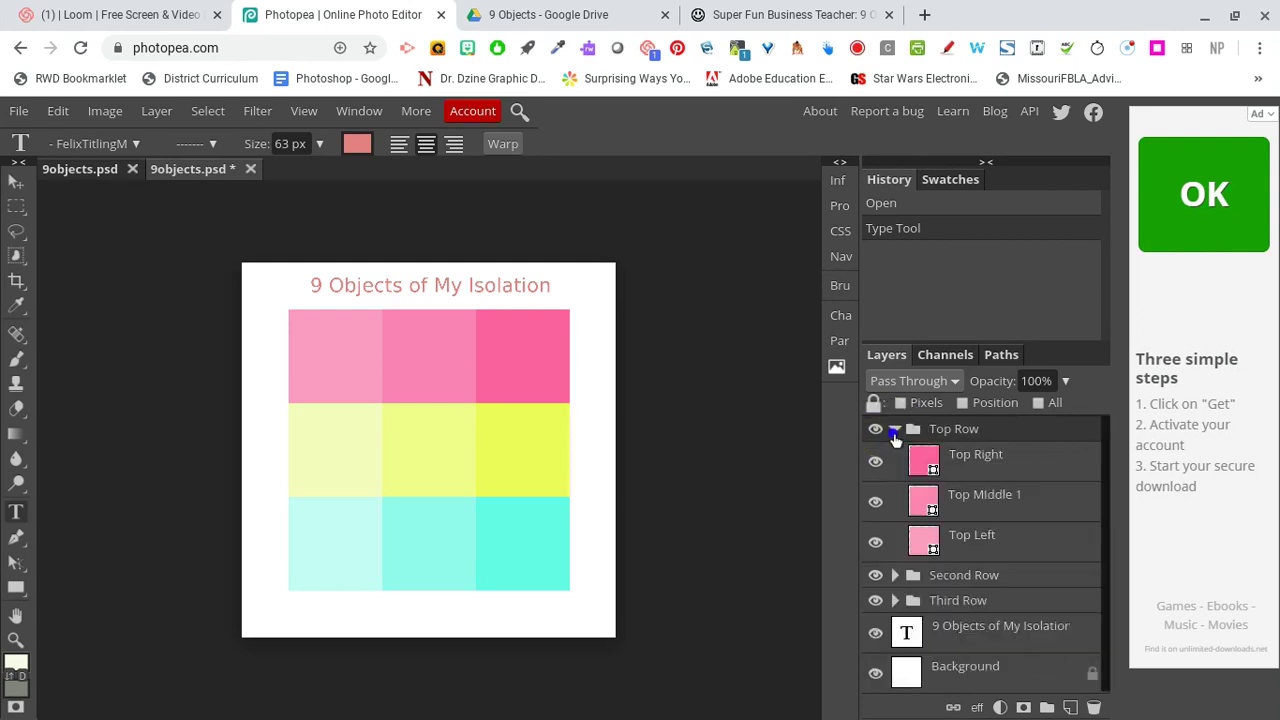
left_click(894, 429)
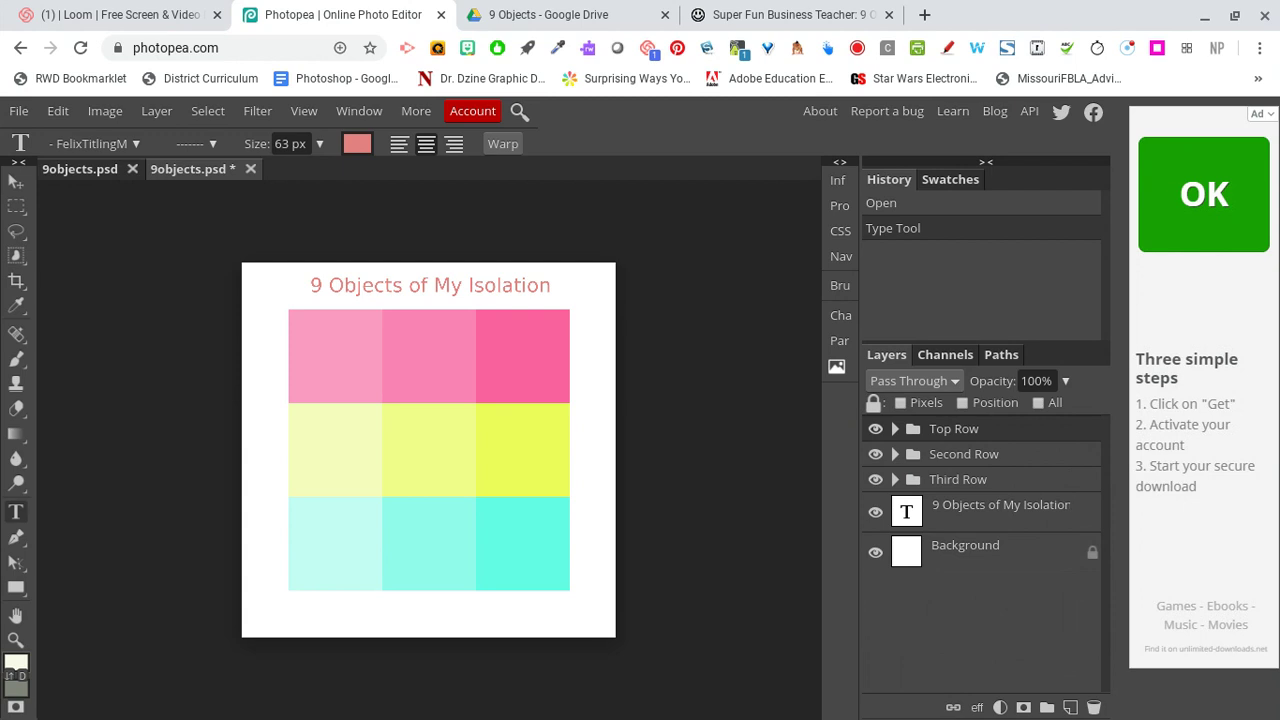
left_click(876, 429)
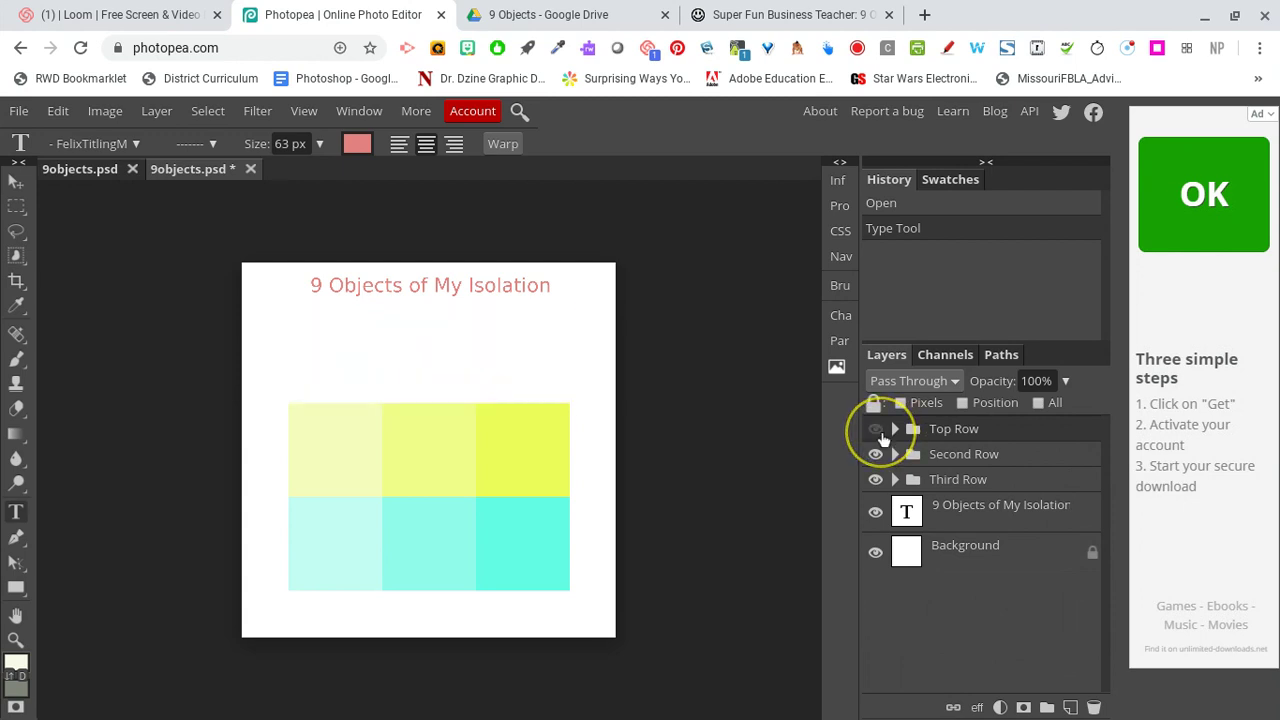
left_click(876, 429)
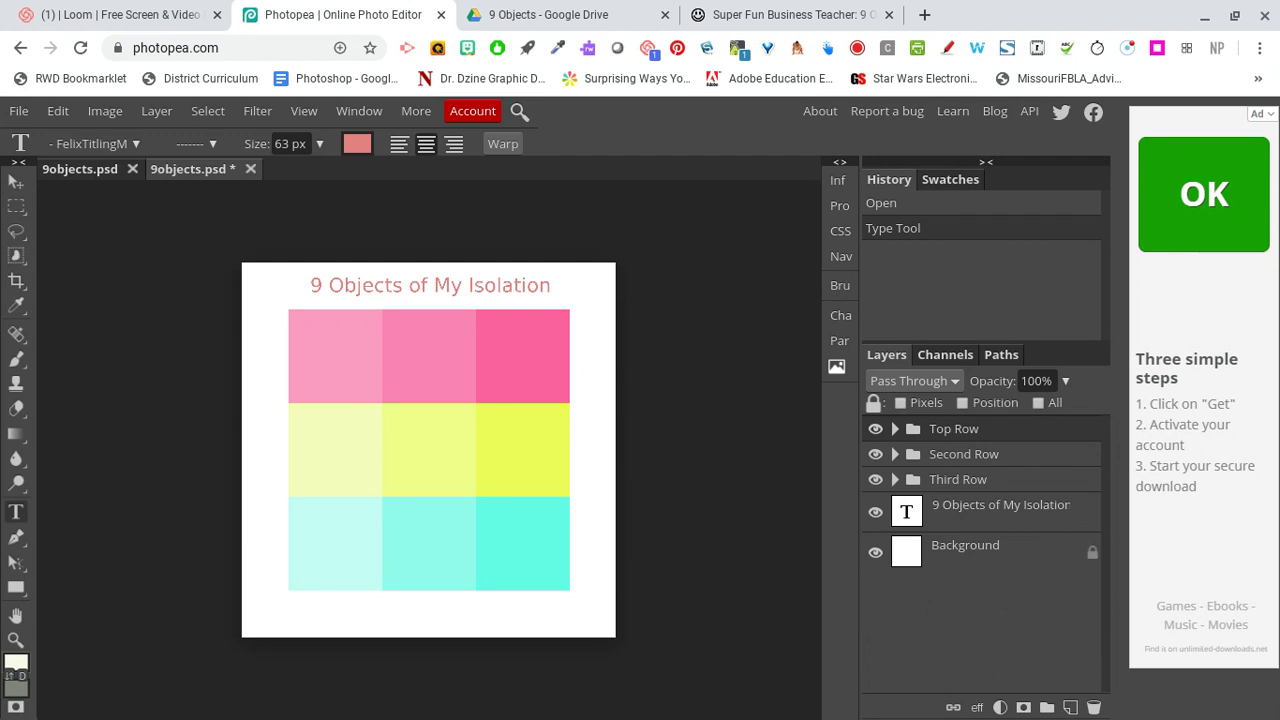
left_click(876, 454)
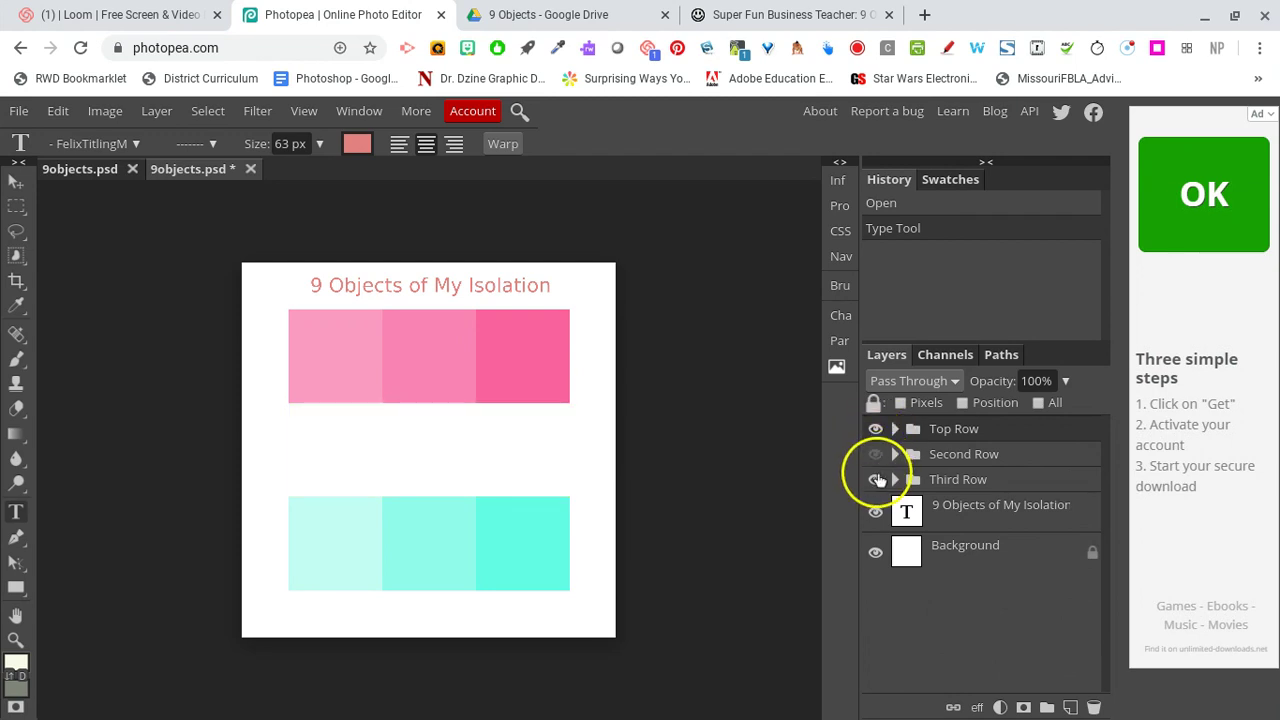
left_click(876, 480)
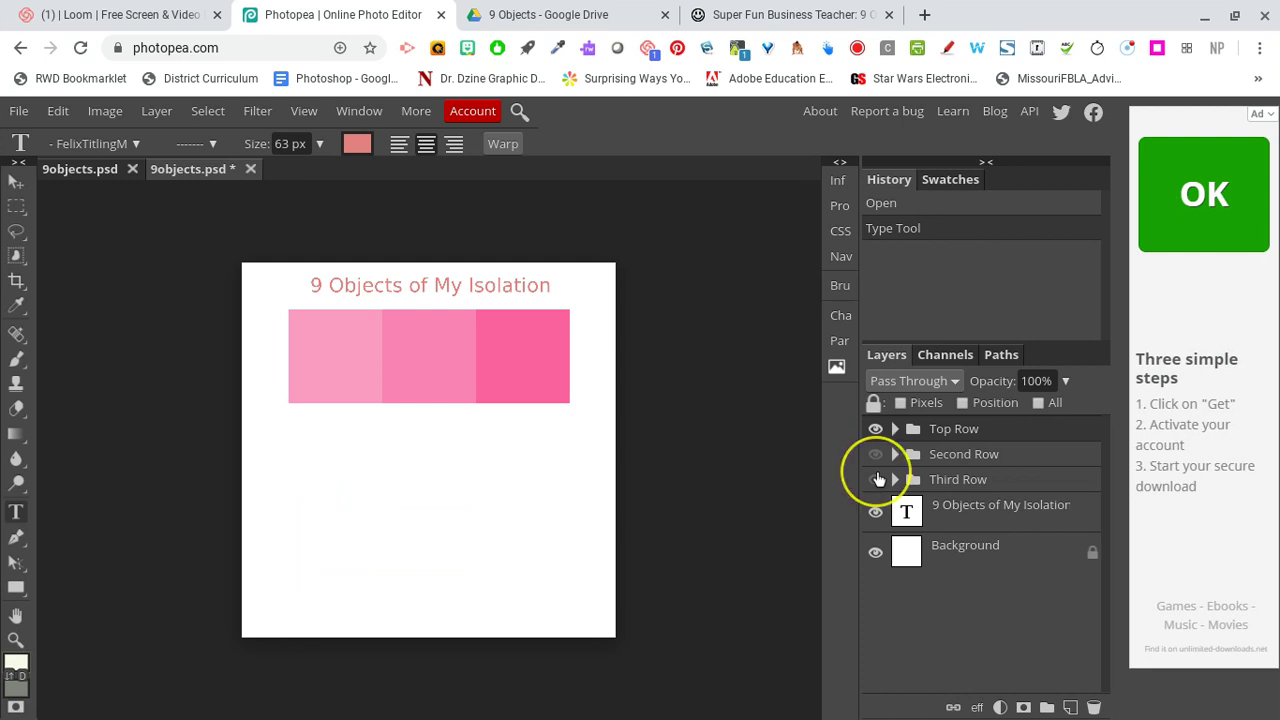
left_click(900, 511)
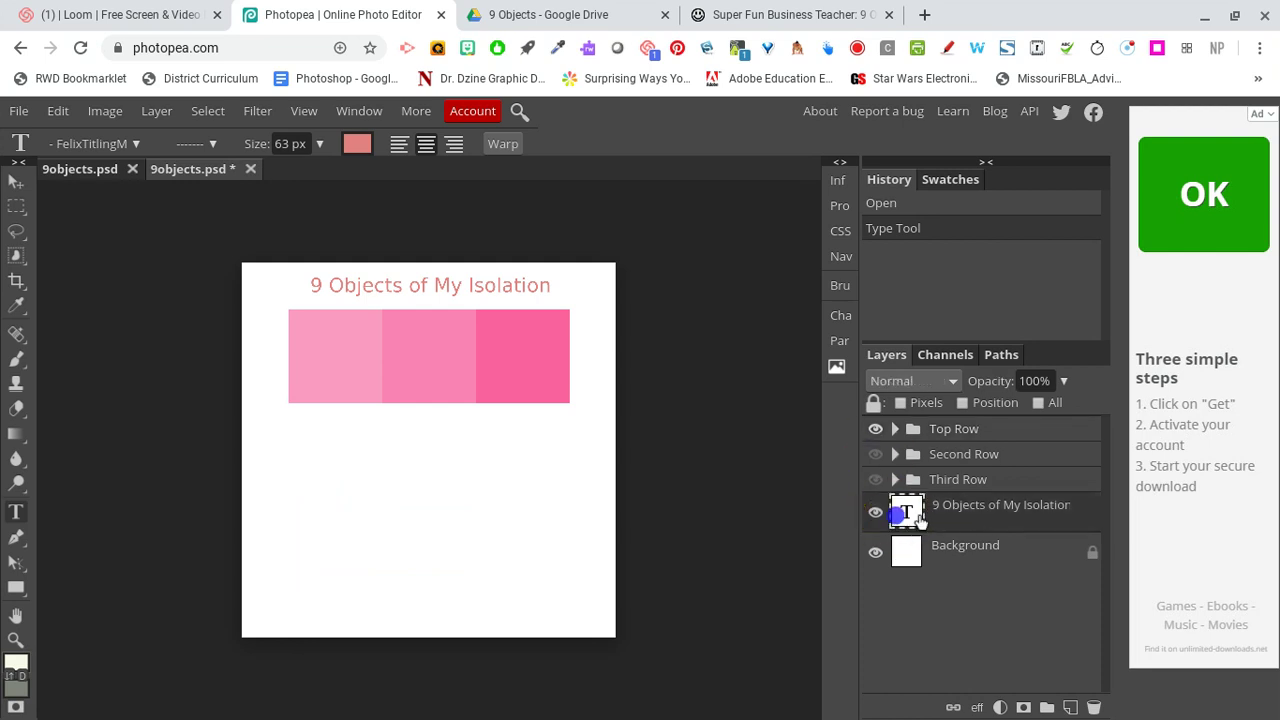
Select the whole title line and change its font to 2Dumb
double_click(360, 285)
left_click(361, 286)
double_click(362, 287)
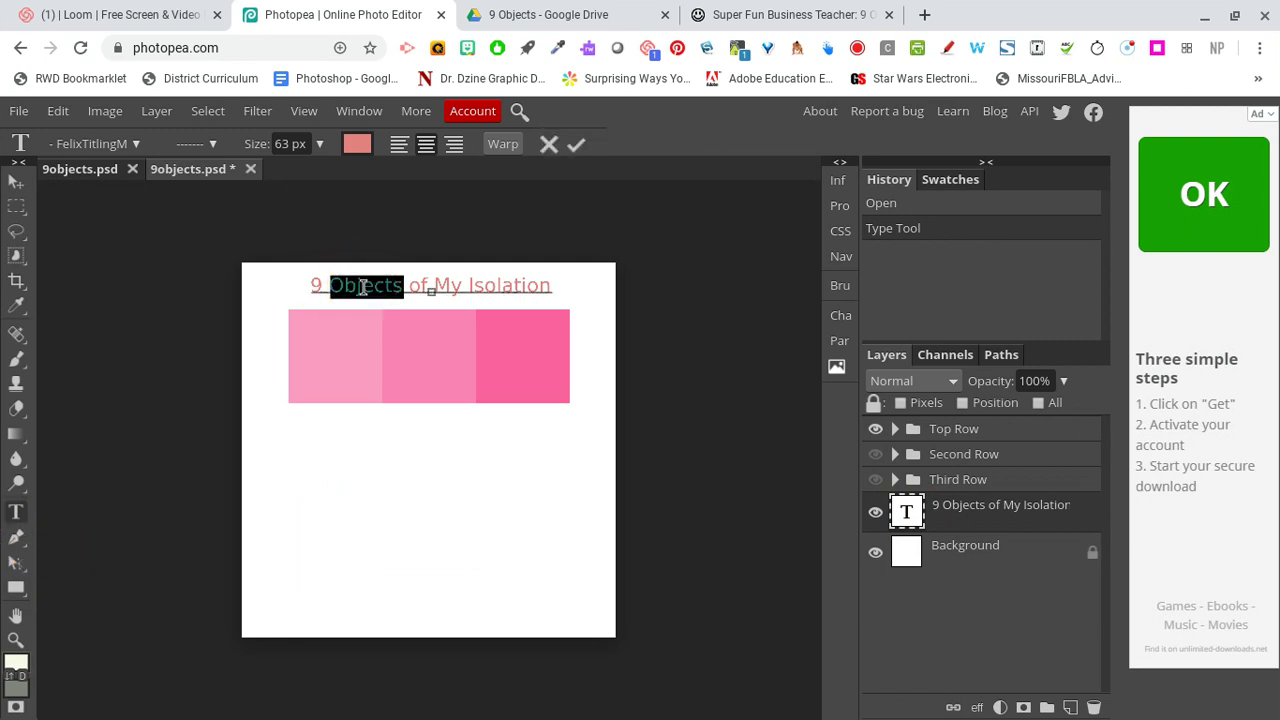
triple_click(362, 287)
left_click(362, 287)
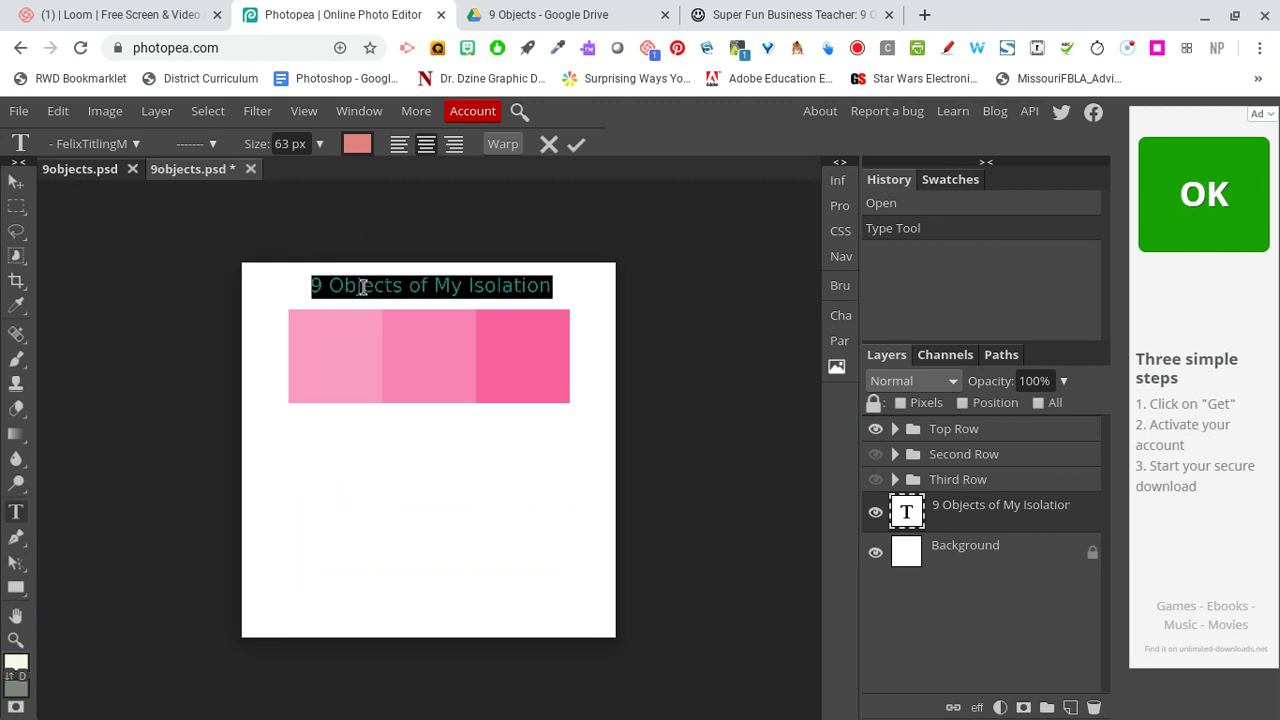
triple_click(362, 287)
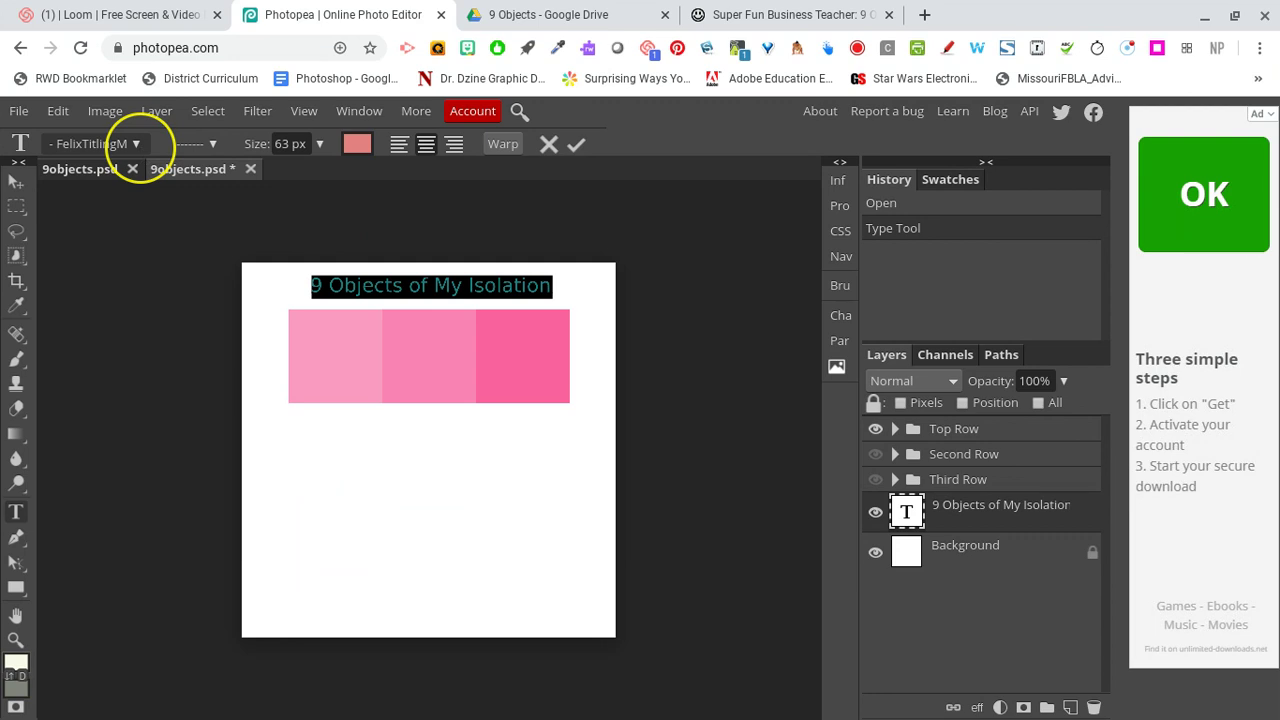
left_click(136, 144)
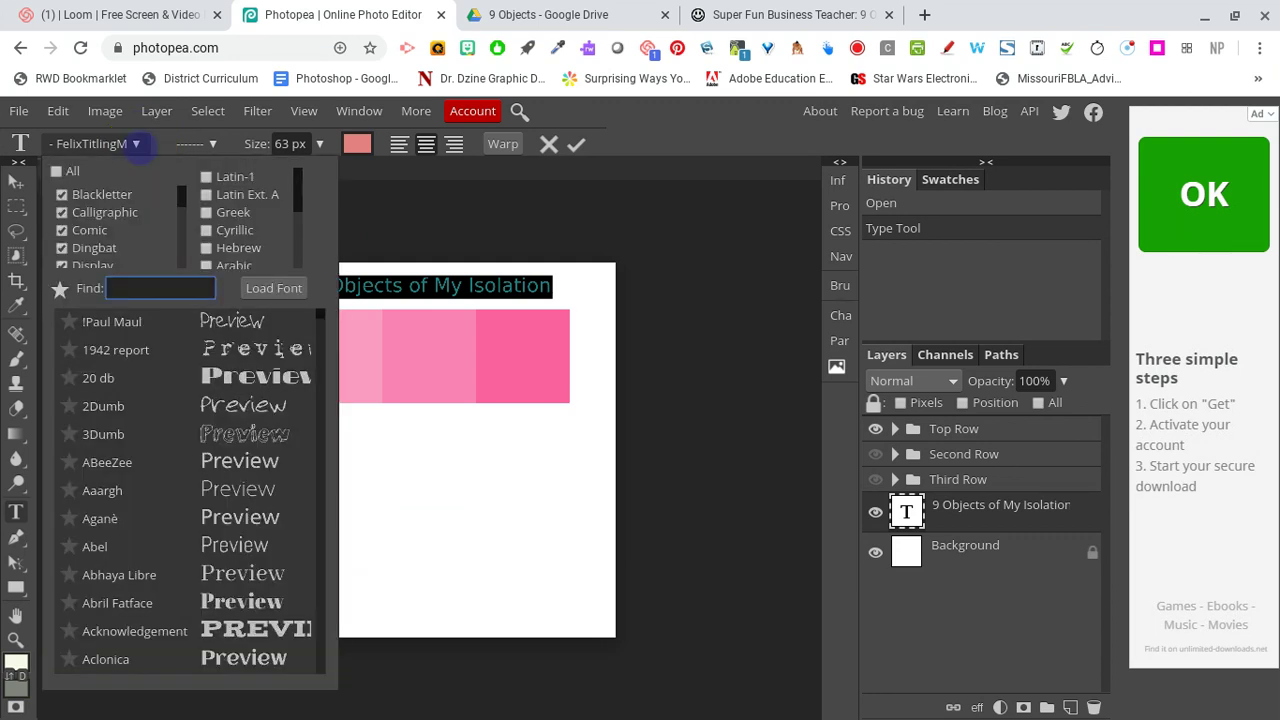
left_click(248, 406)
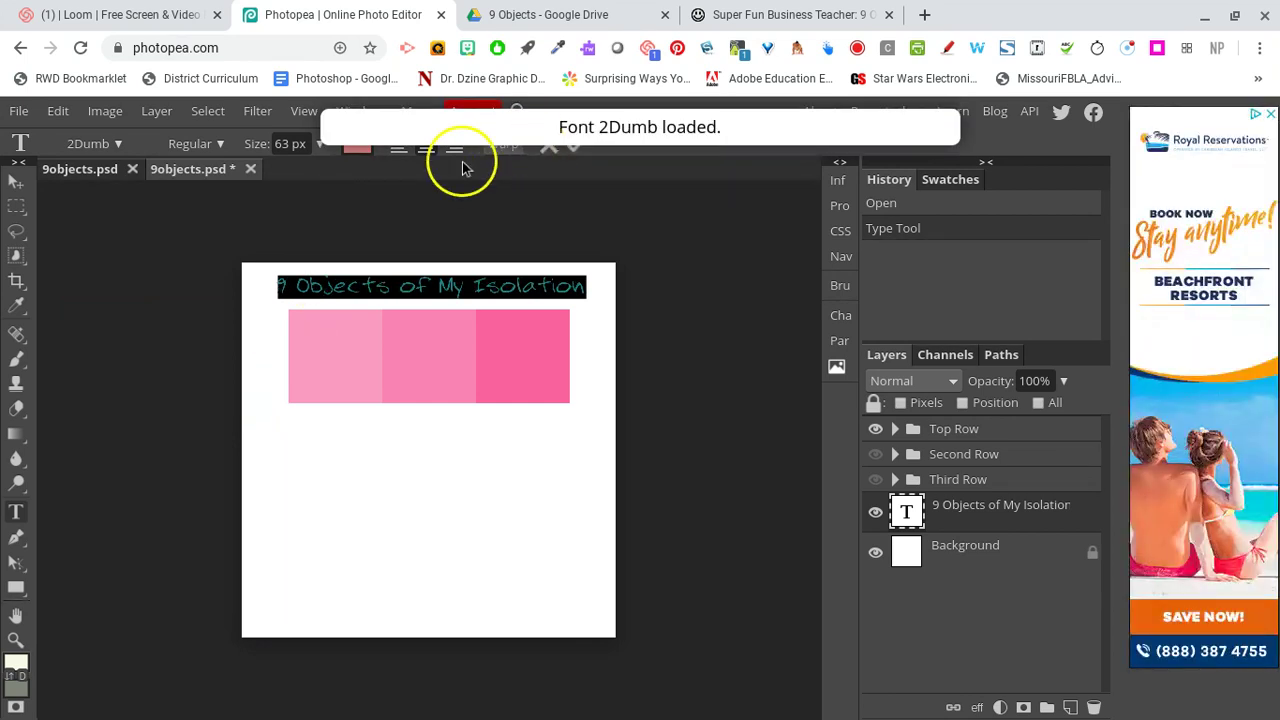
left_click(584, 156)
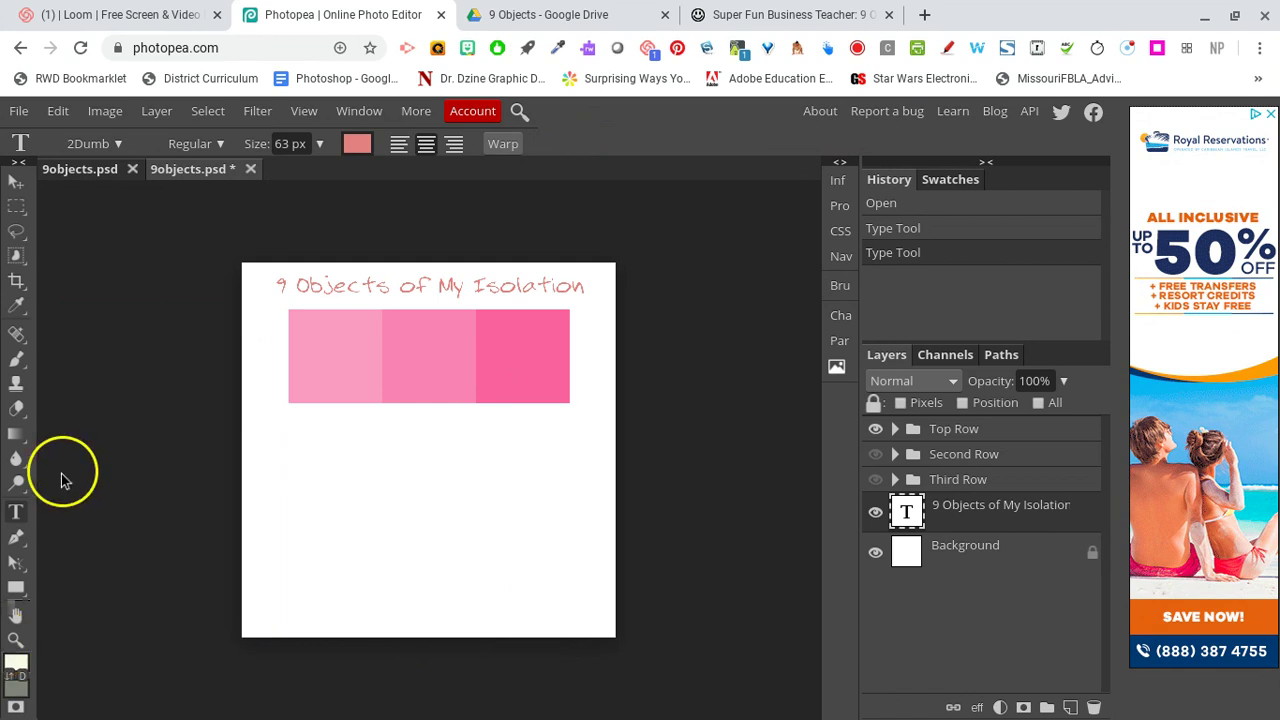
Add a 'Name Spring 2020' text line in pink 2Dumb at the bottom of the page
left_click(435, 622)
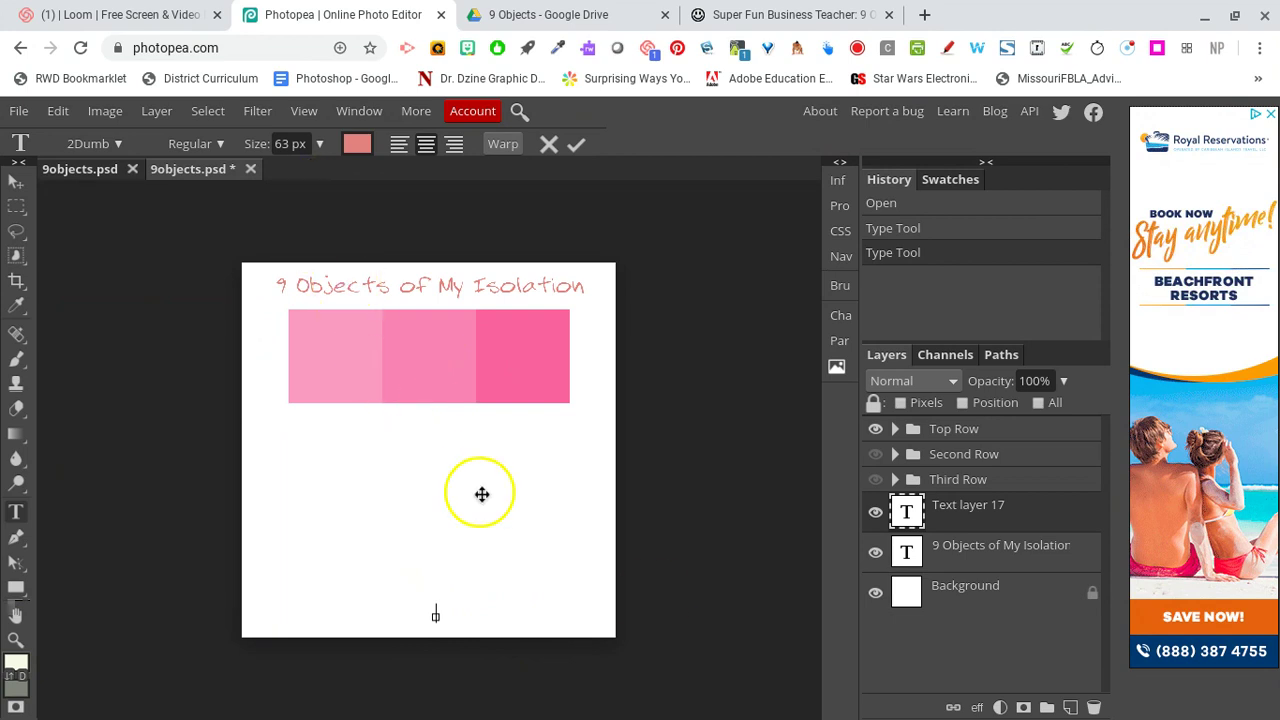
type("Name")
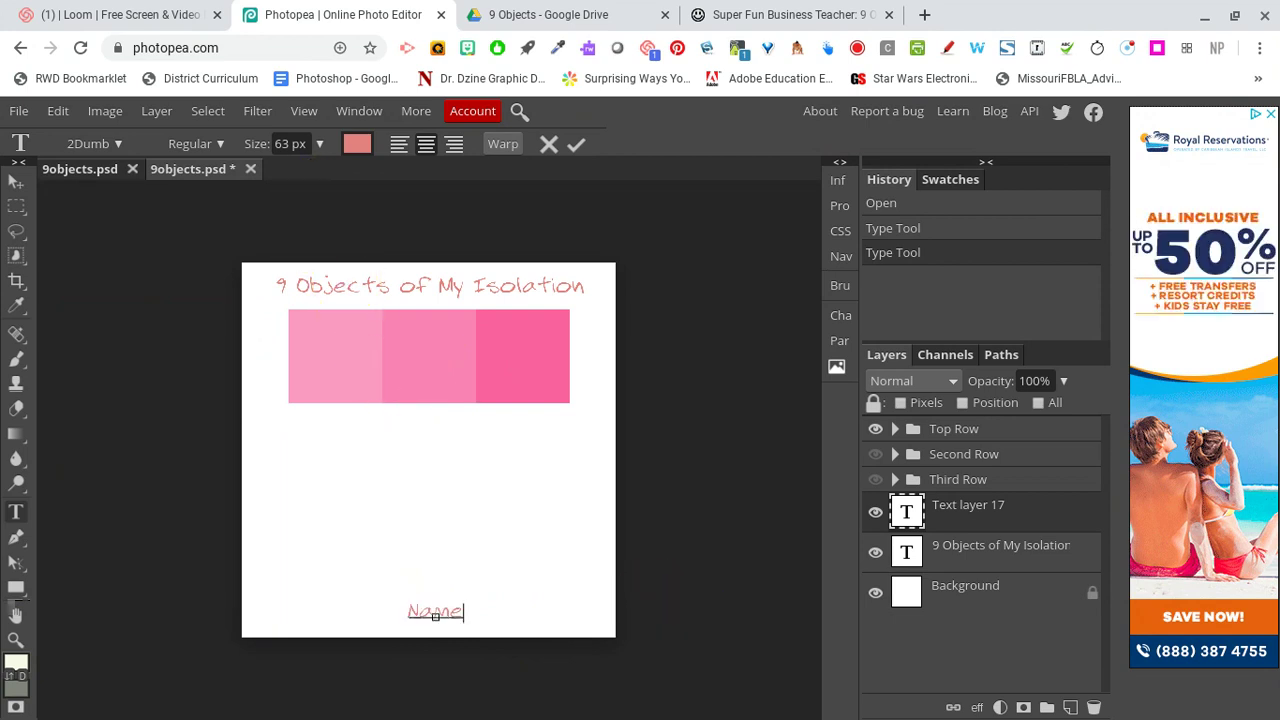
type(" Spring 2020")
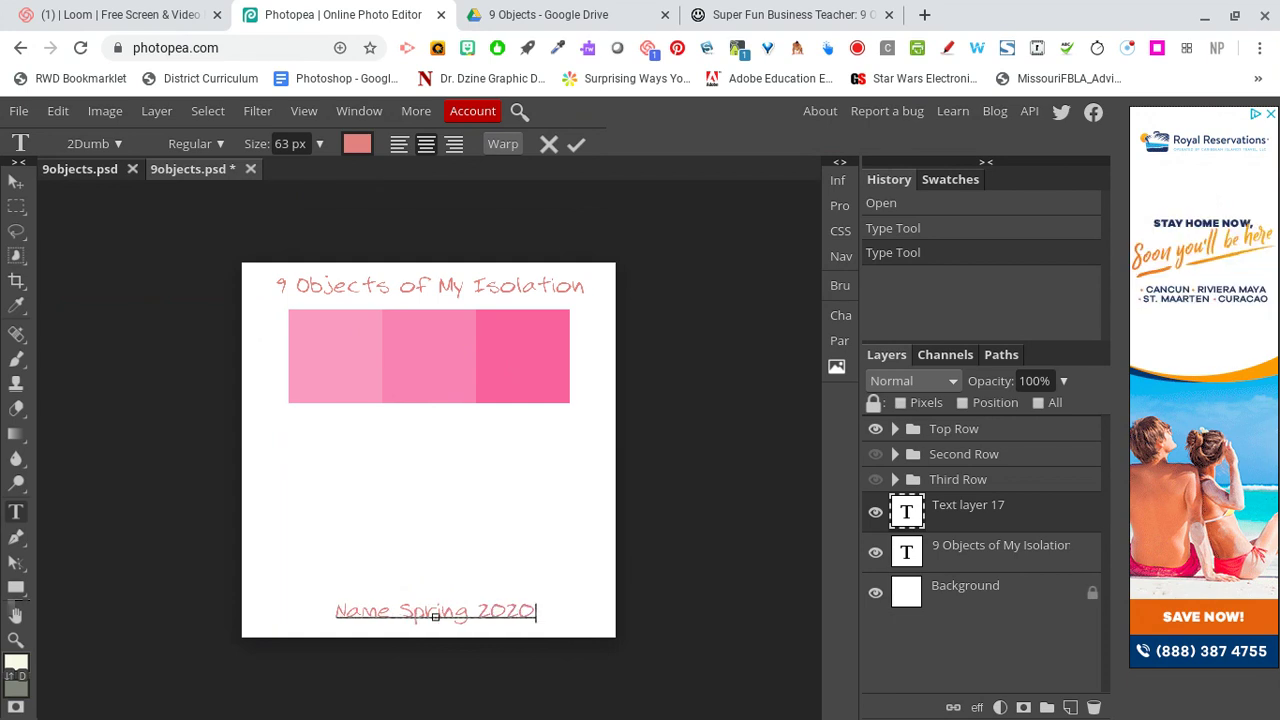
left_click(576, 144)
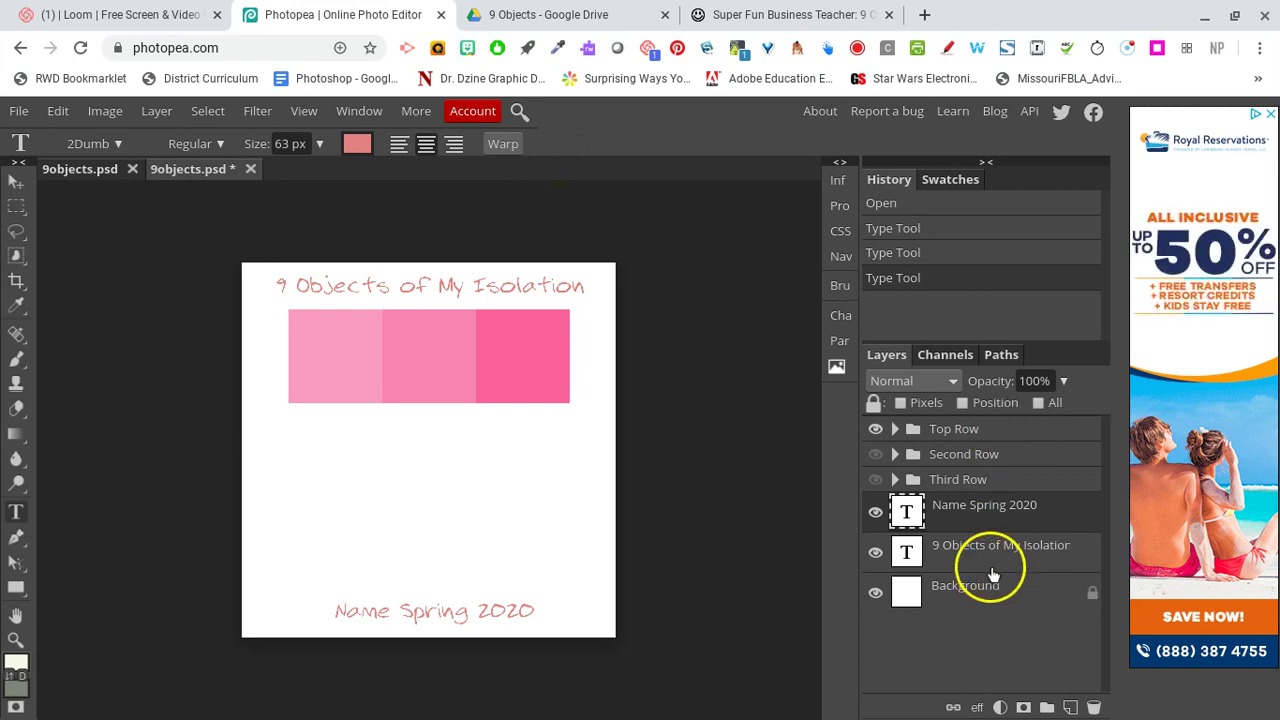
left_click(946, 434)
Expand the Top Row group and select its Top Right square layer
left_click(928, 438)
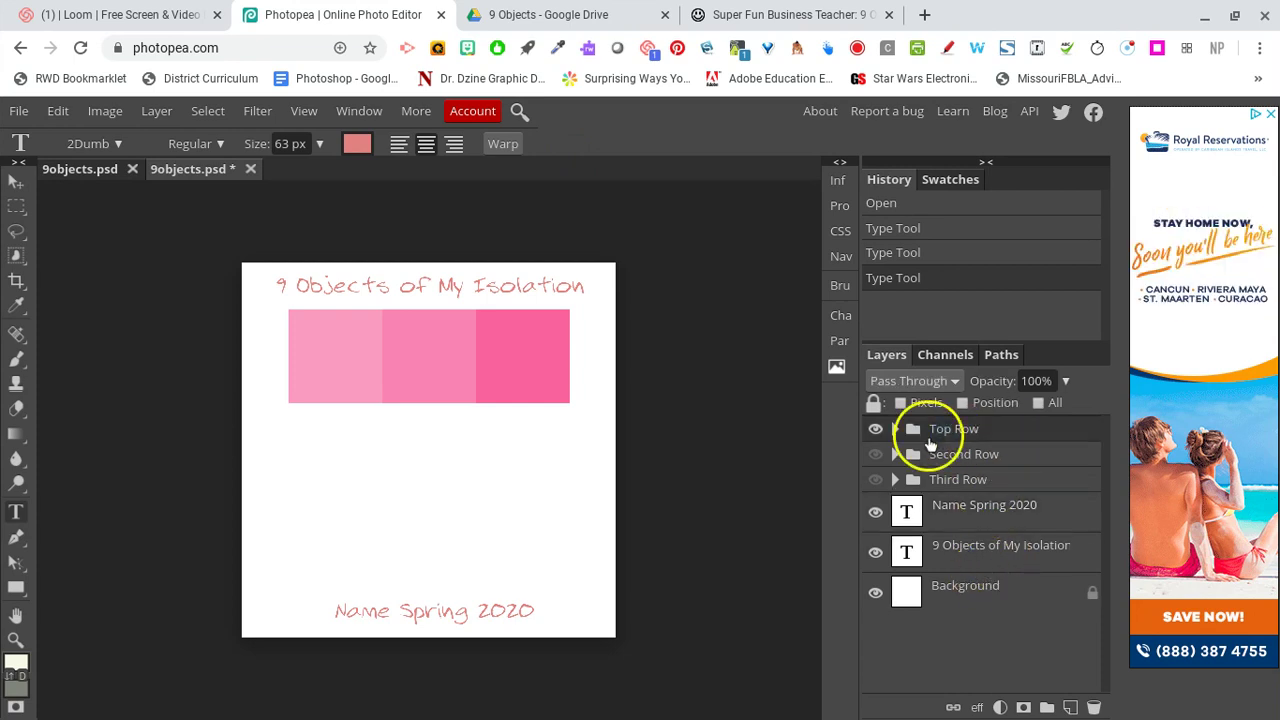
left_click(895, 430)
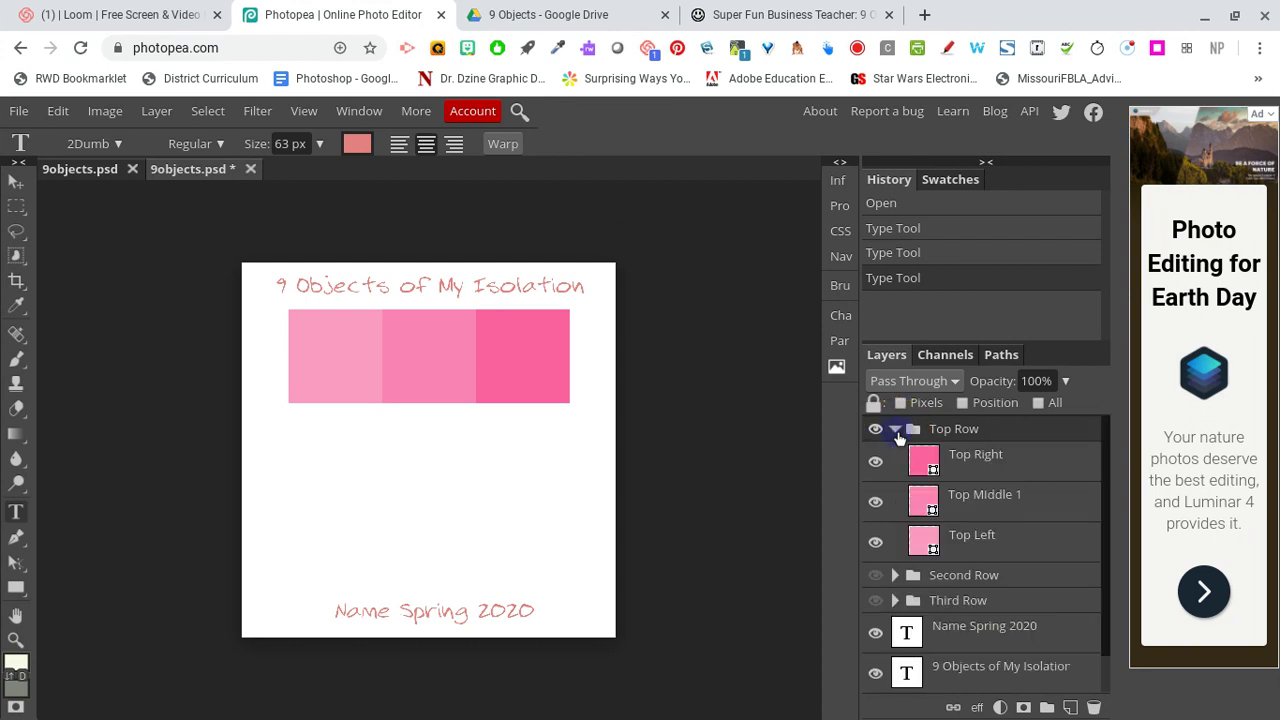
left_click(953, 507)
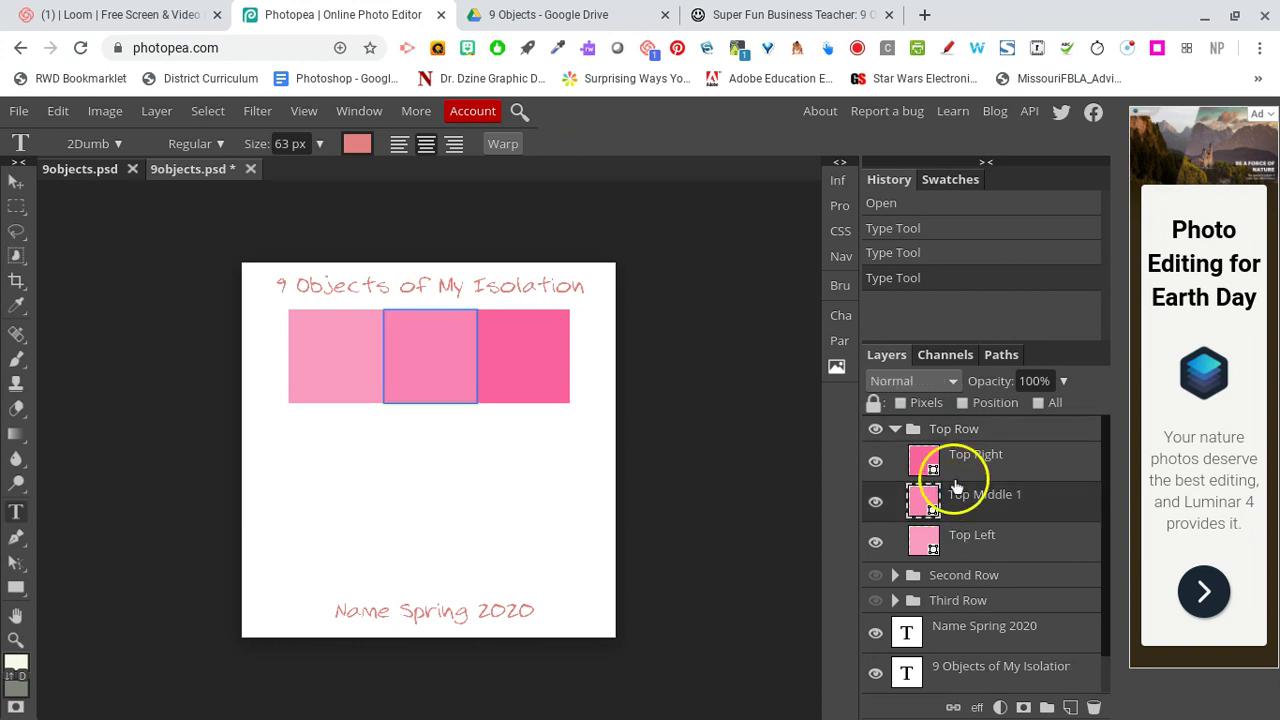
left_click(956, 476)
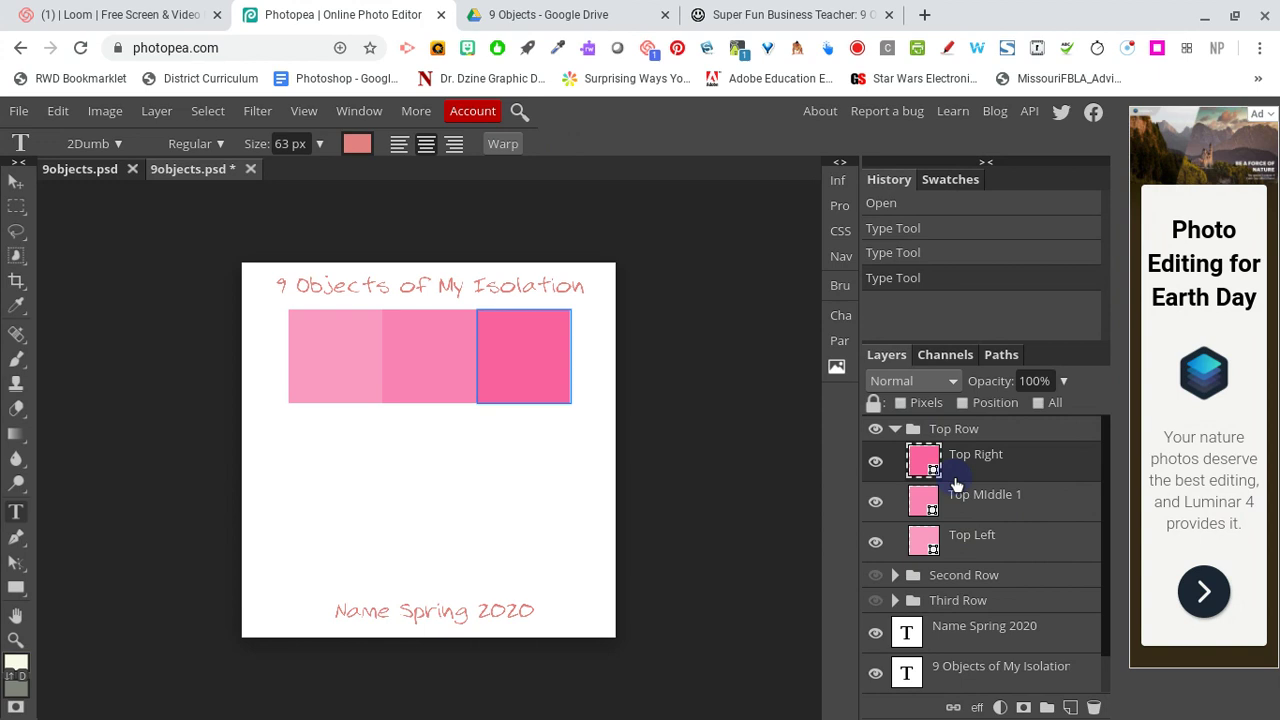
Place the sleepypumpkin cat photo into the document with File > Open & Place
left_click(18, 111)
left_click(45, 198)
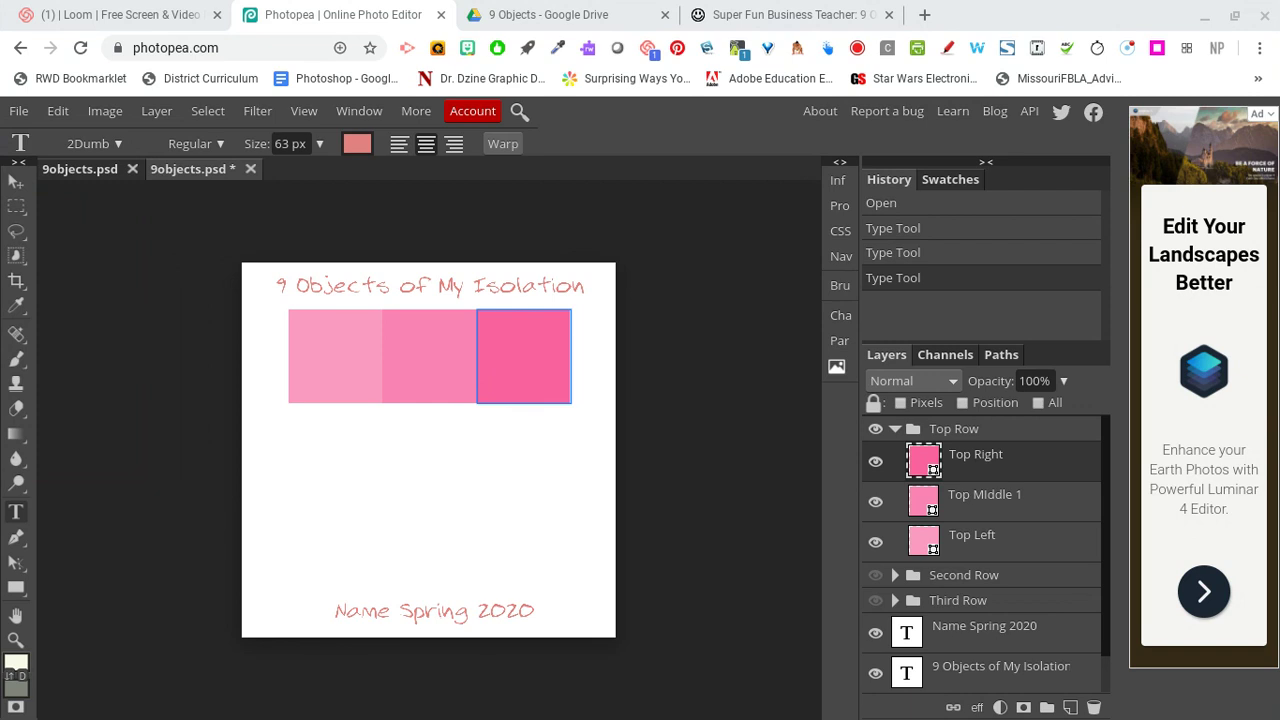
left_click(1029, 629)
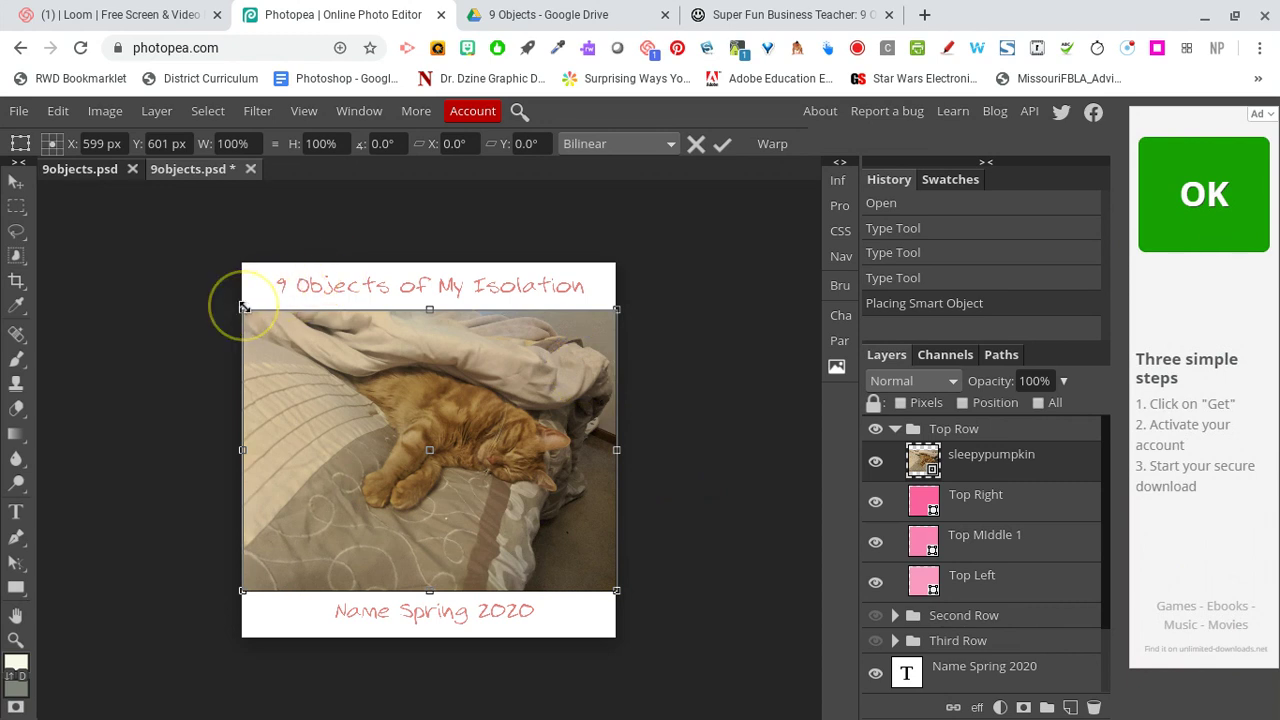
Scale the cat photo to 37% and position it over the Top Right pink square
left_click_drag(242, 310, 456, 470)
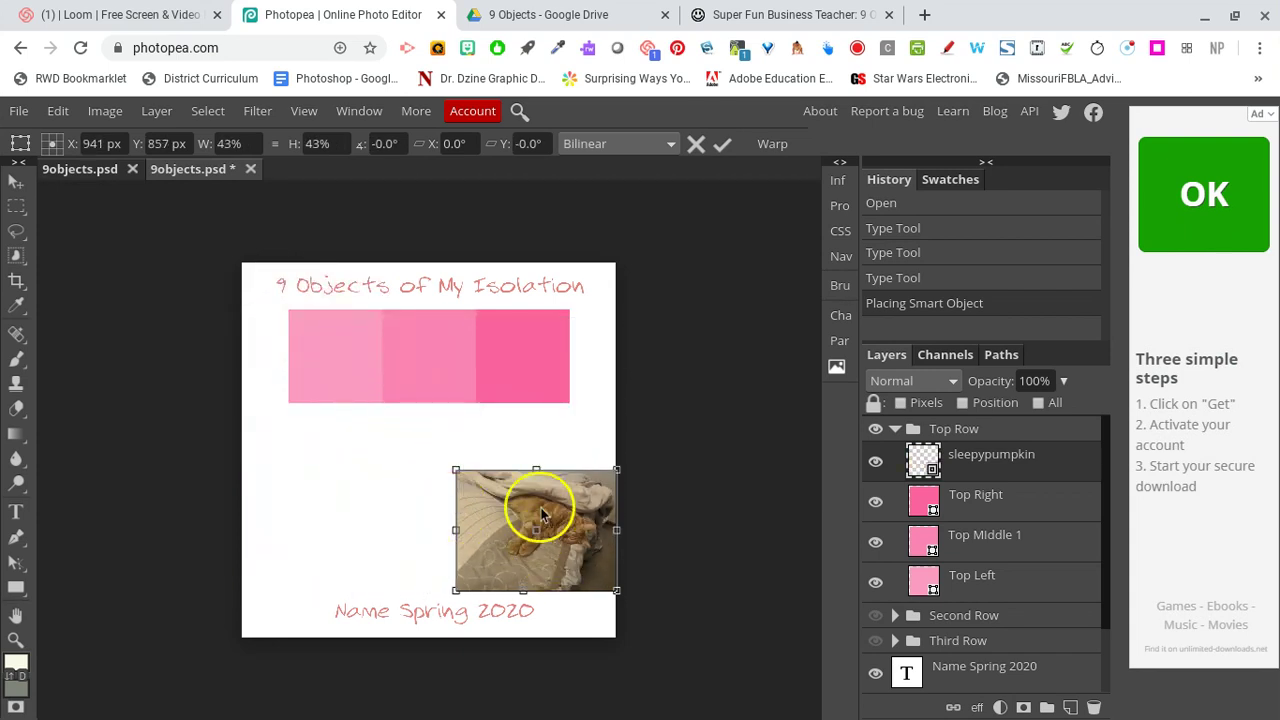
left_click_drag(543, 502, 520, 350)
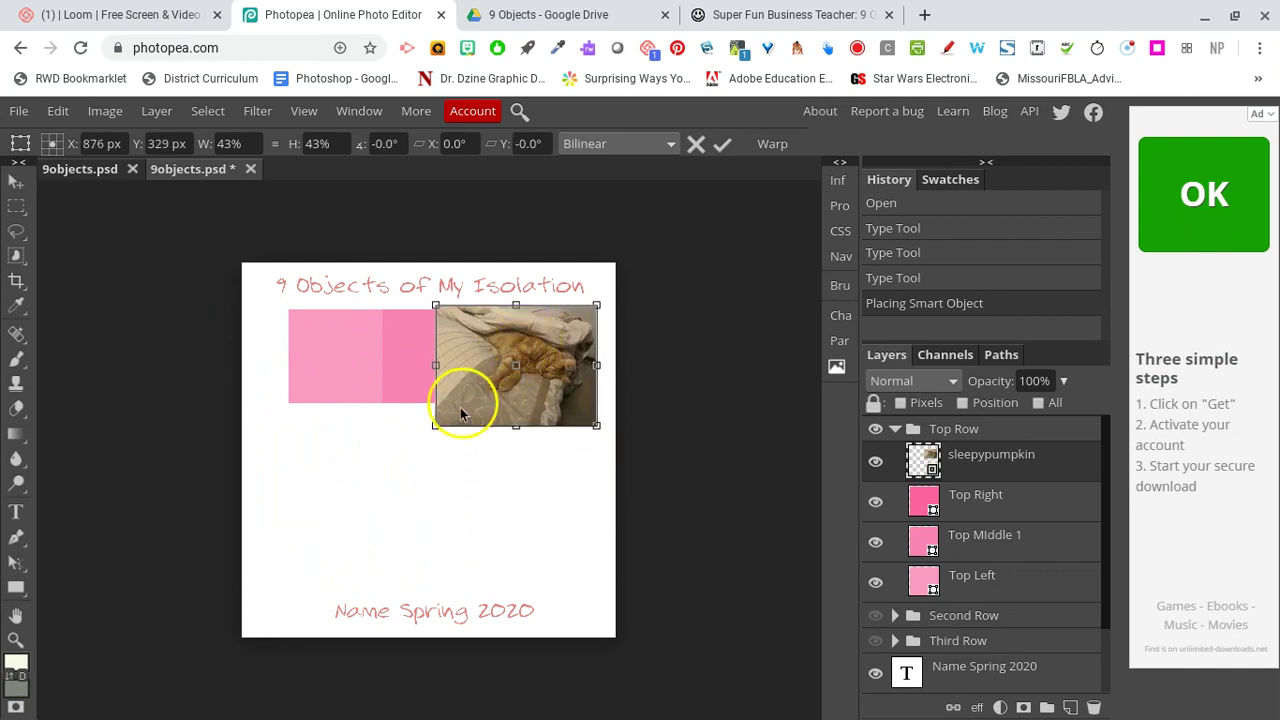
left_click_drag(436, 424, 457, 408)
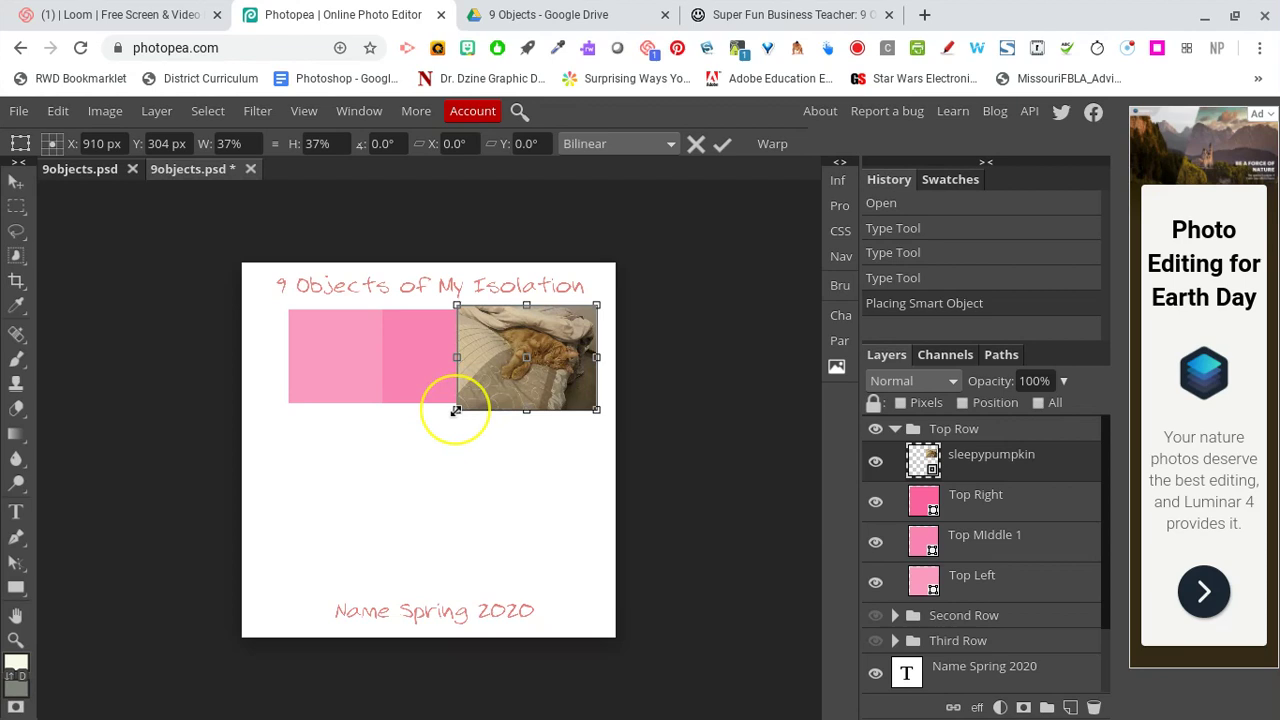
left_click(726, 144)
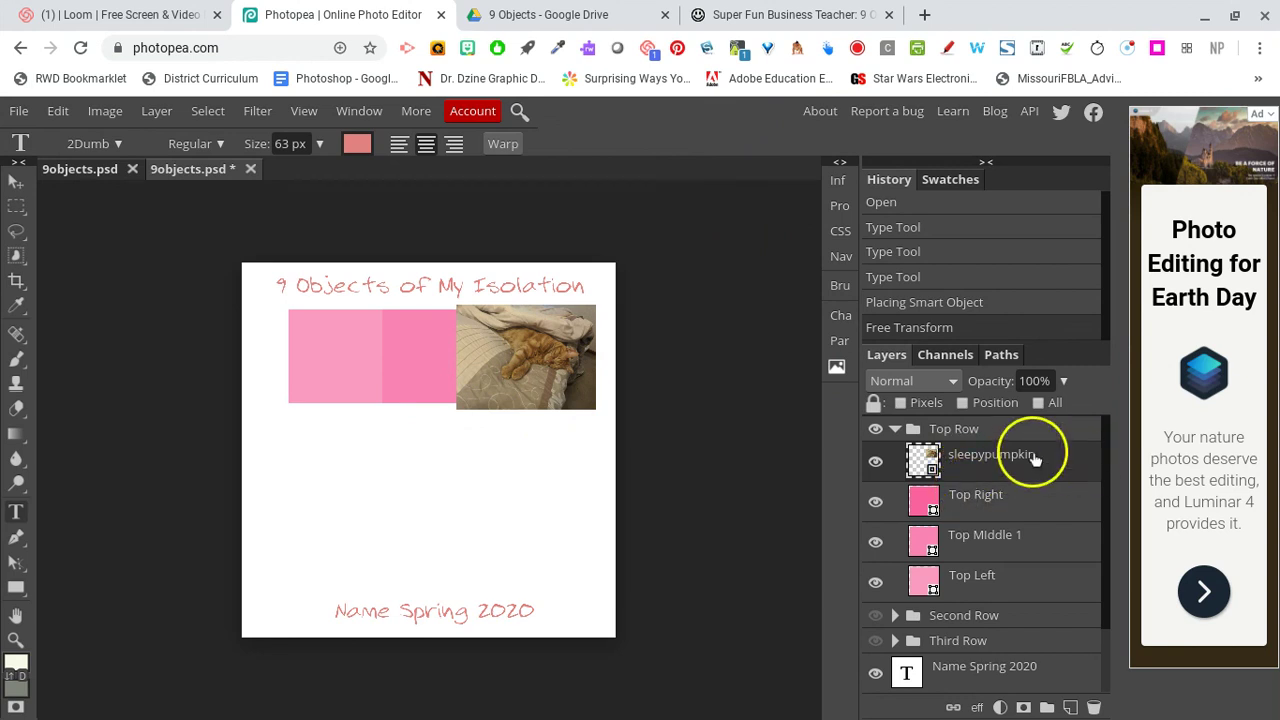
Clip the sleepypumpkin cat photo to the Top Right square and zoom in on it
right_click(1007, 468)
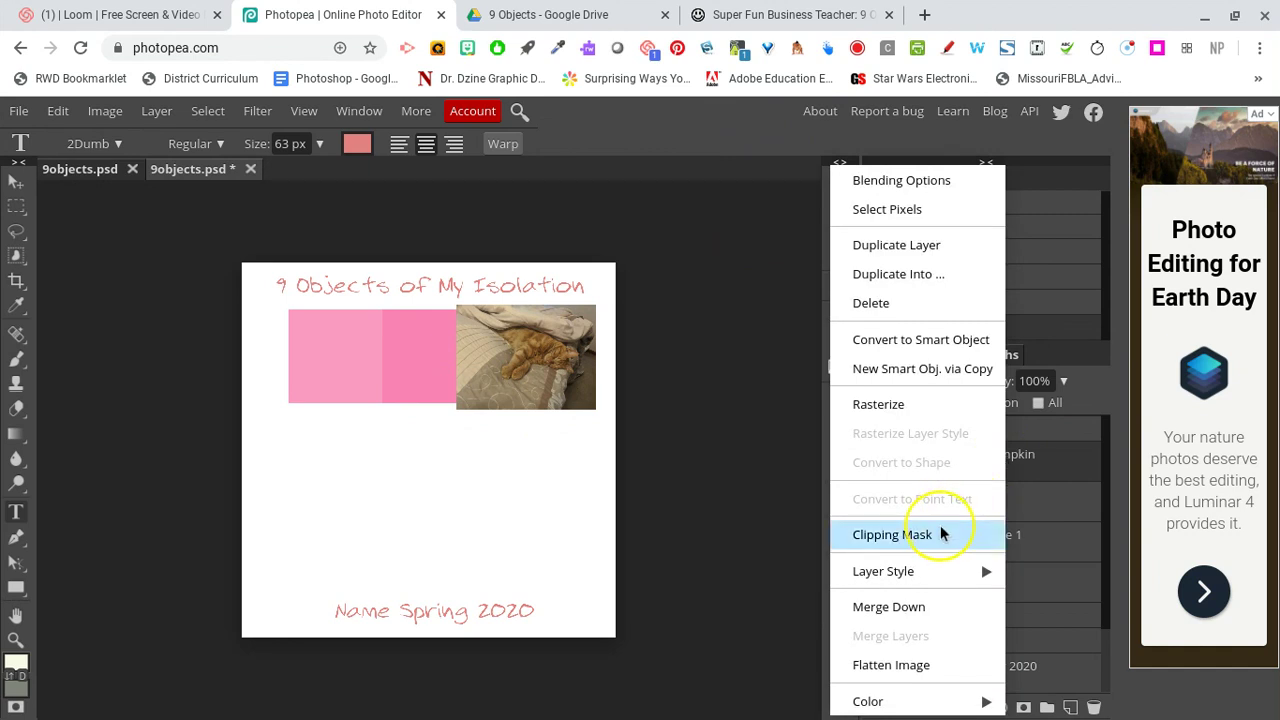
left_click(941, 534)
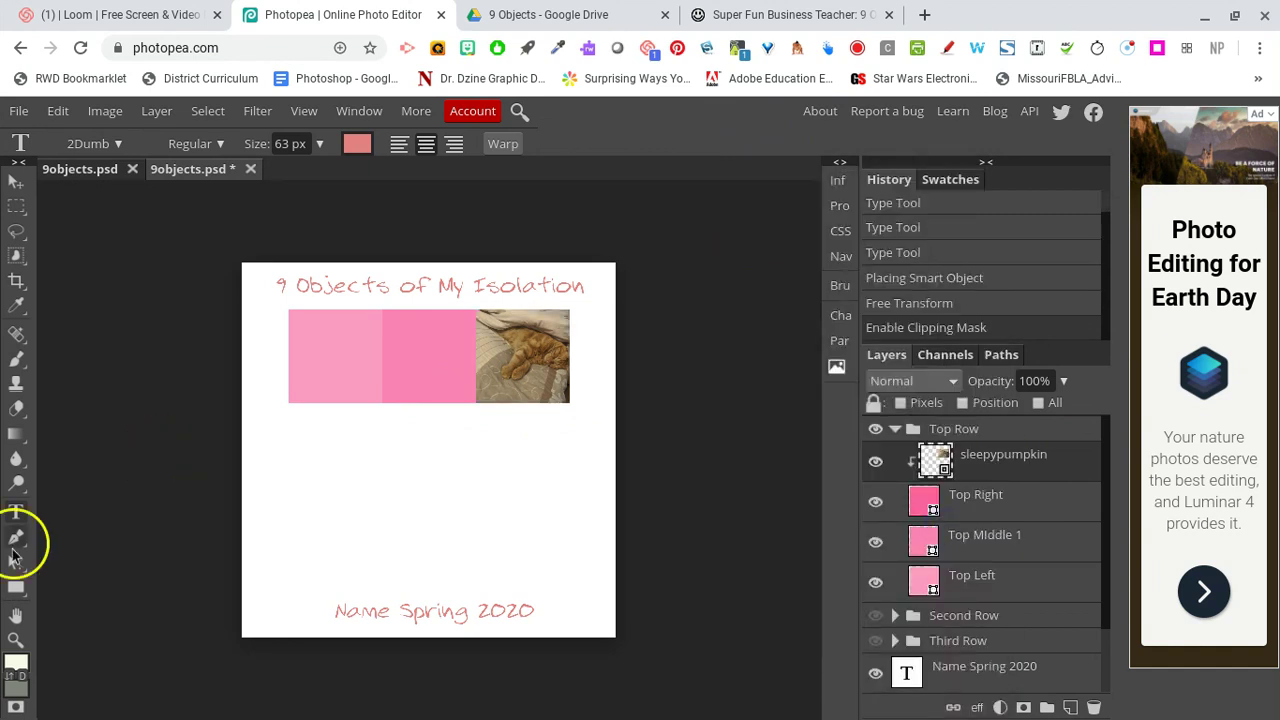
left_click(16, 638)
left_click(507, 345)
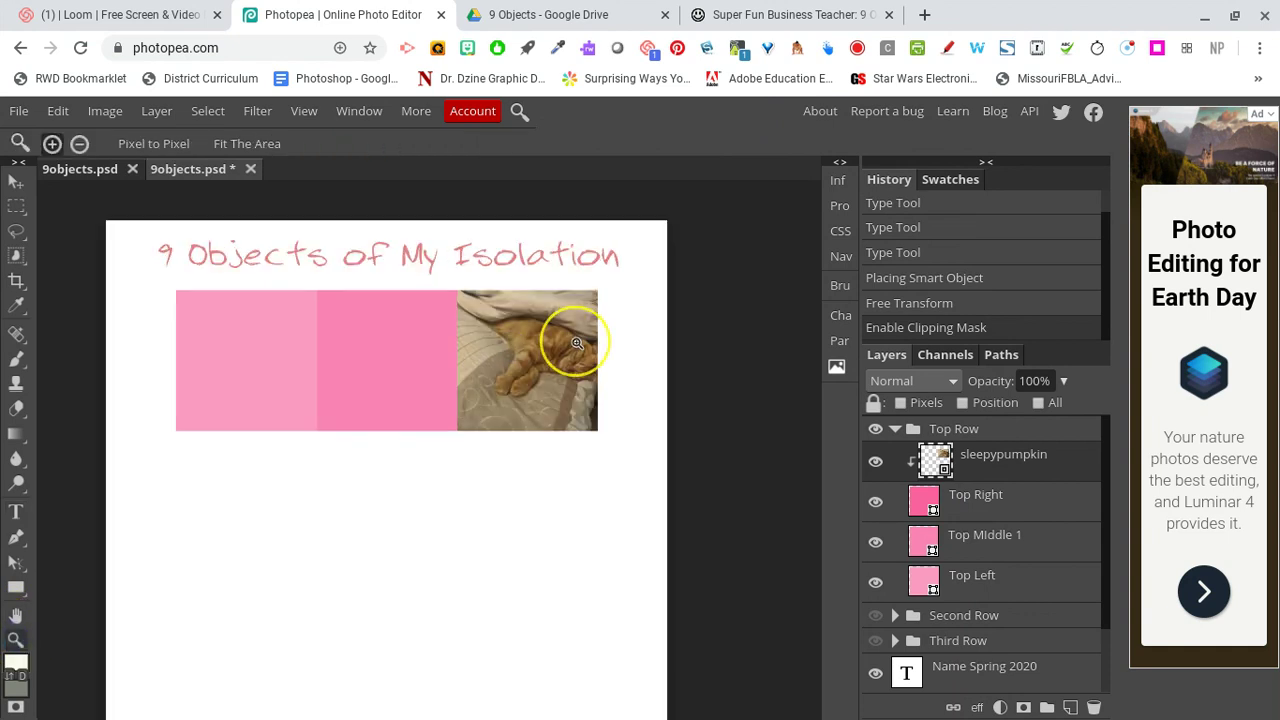
left_click(575, 343)
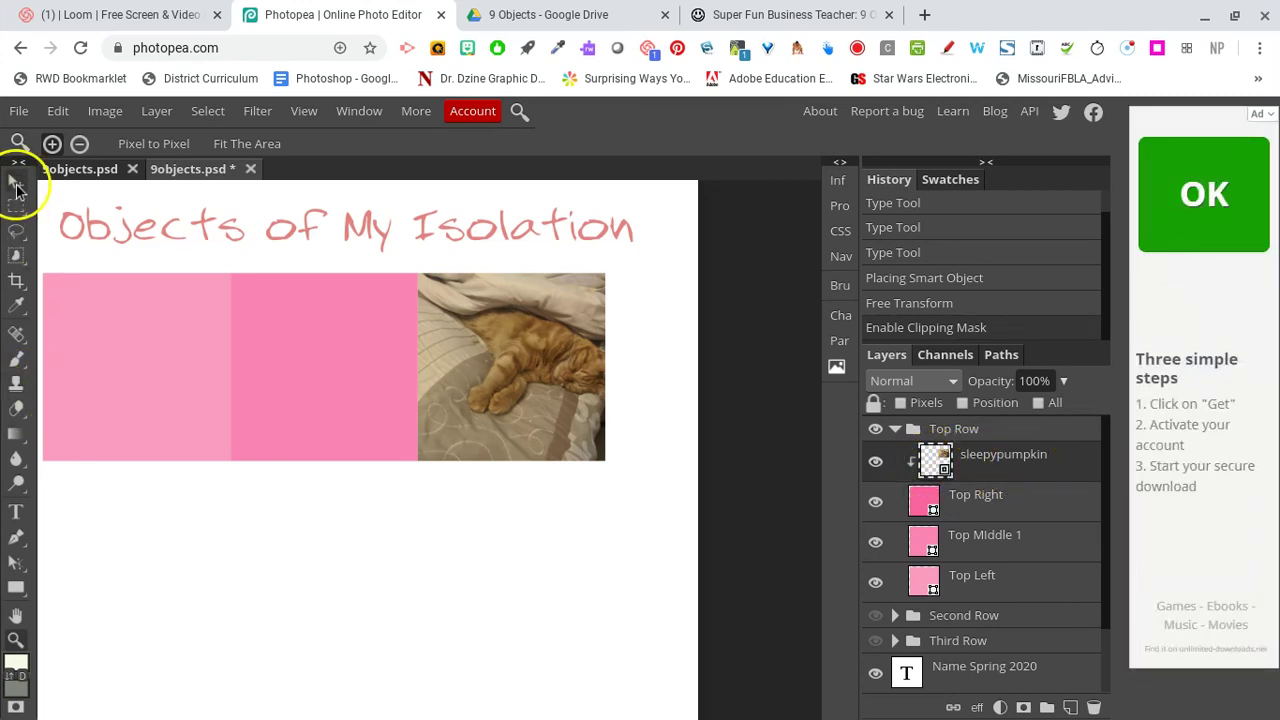
Slide the cat photo left inside the Top Right frame so the whole cat shows
left_click(15, 181)
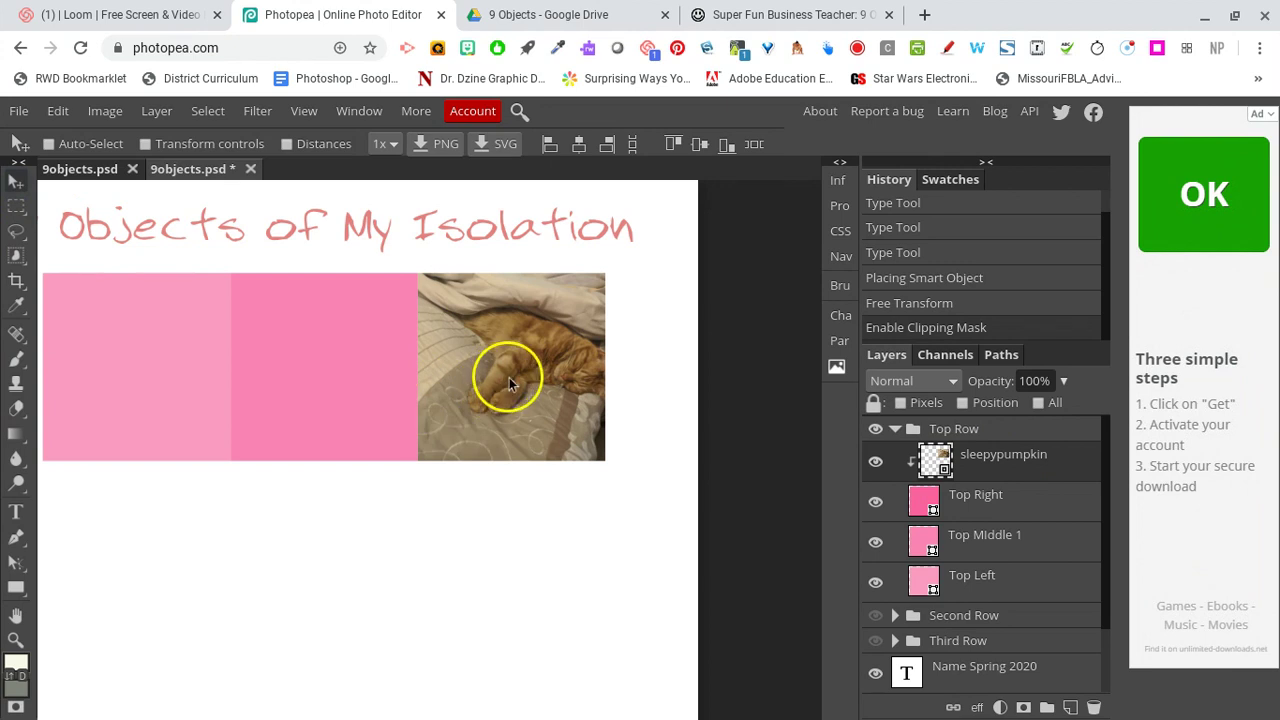
left_click_drag(510, 377, 482, 377)
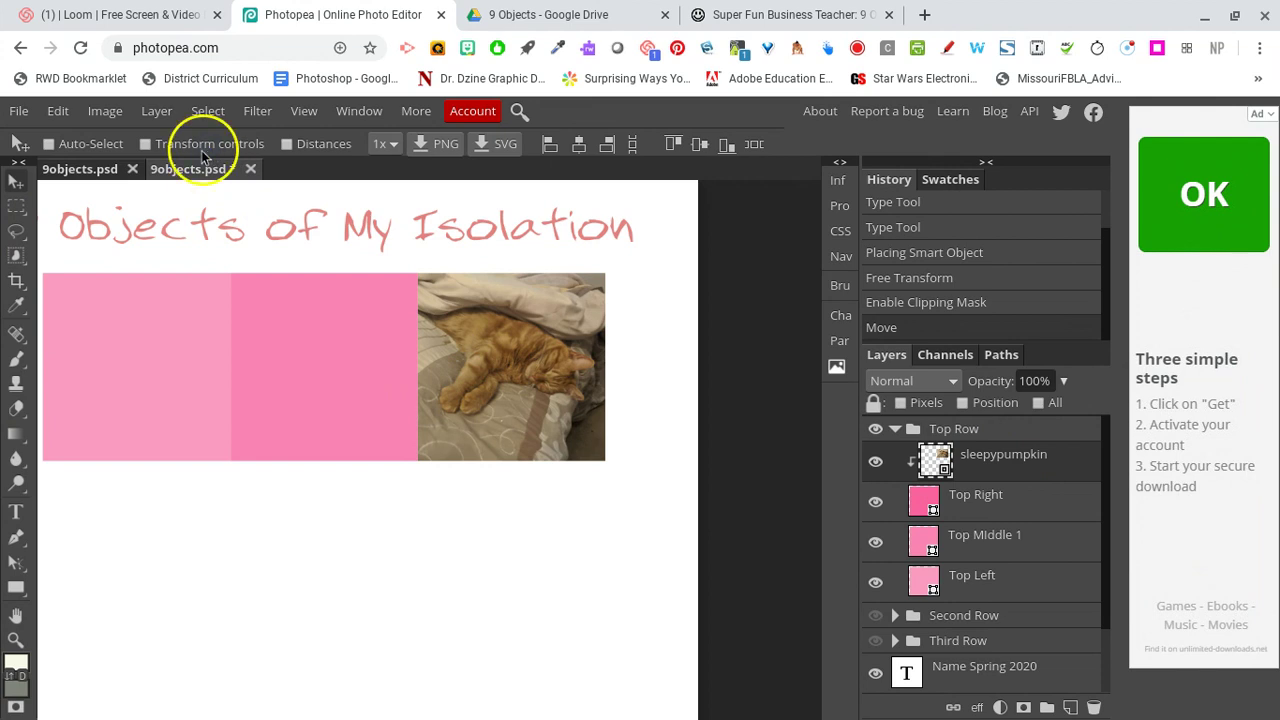
left_click(145, 144)
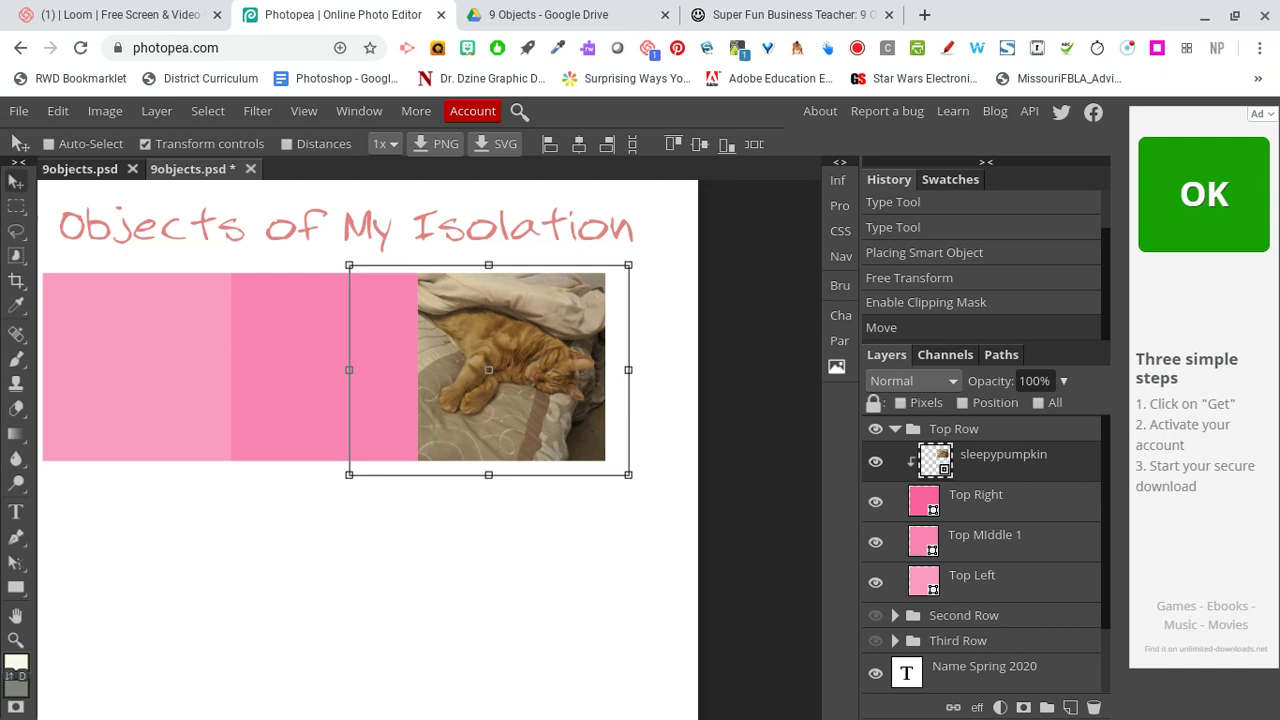
left_click(196, 148)
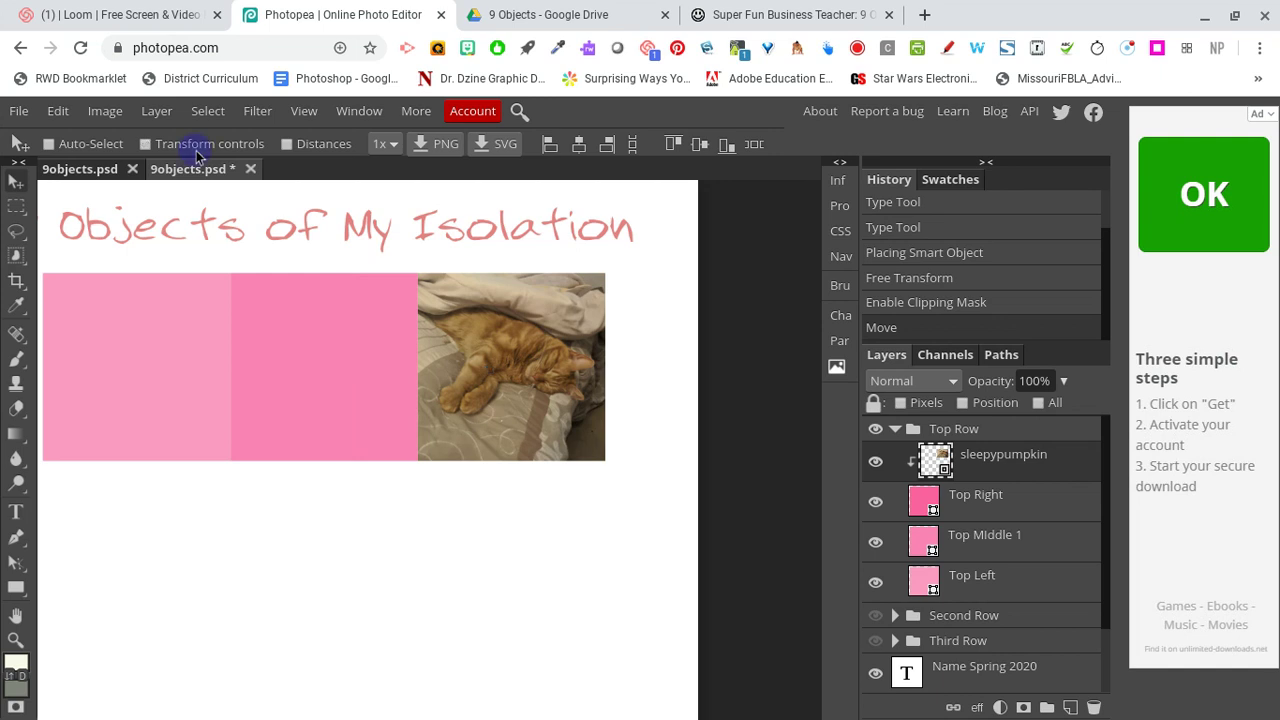
Place the clue photo from file above the Top Middle 1 layer
left_click(958, 546)
left_click(18, 110)
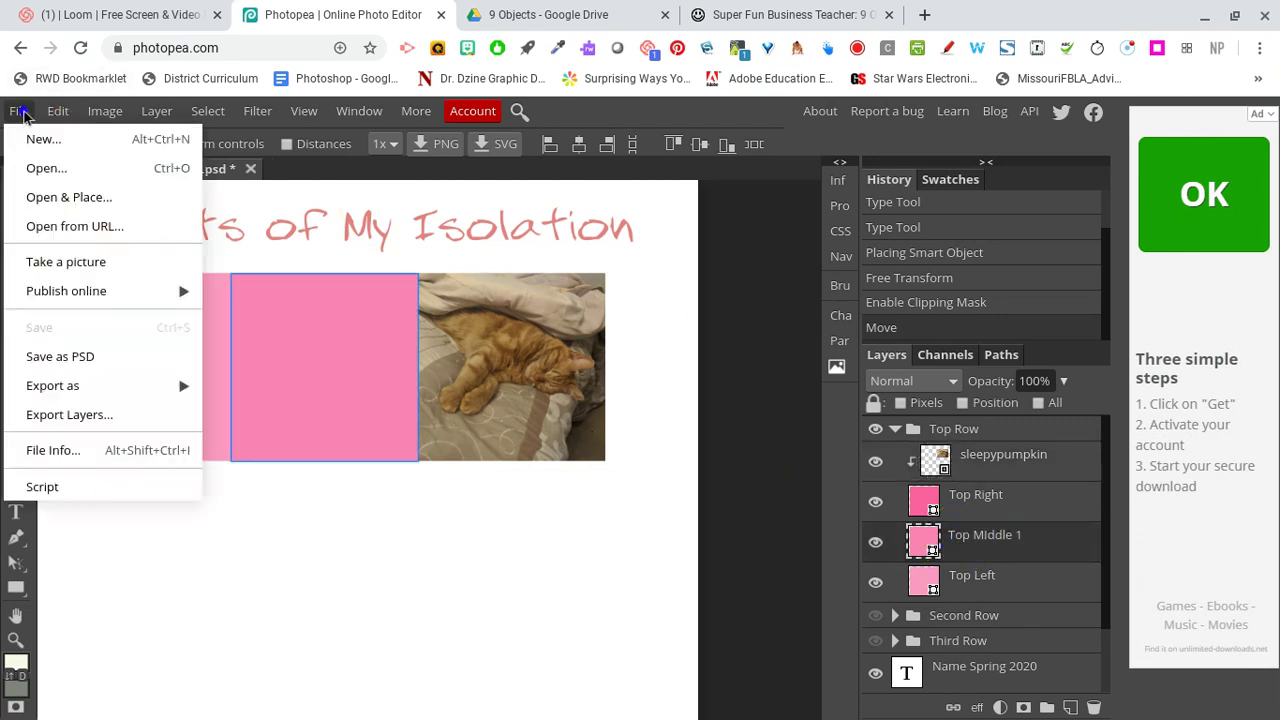
left_click(71, 198)
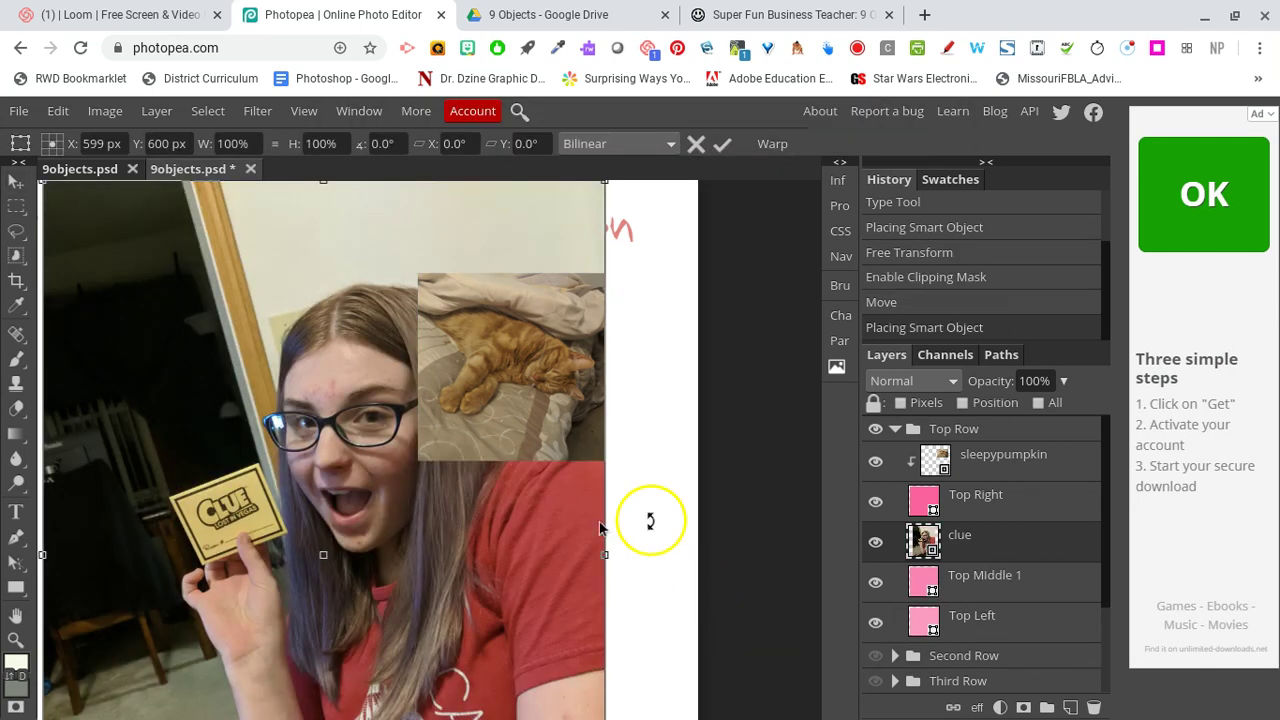
Scale the clue photo to 43%, shift it left over the middle square, and commit
key("ctrl+0")
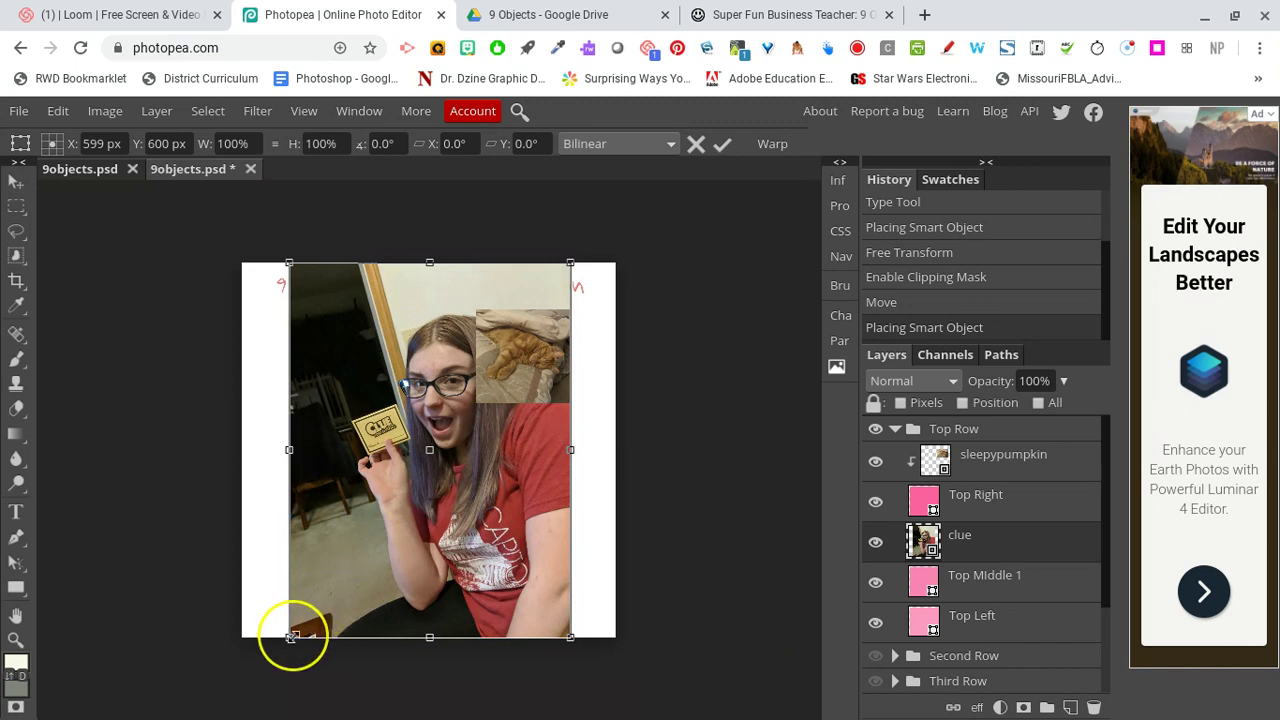
left_click_drag(290, 637, 447, 478)
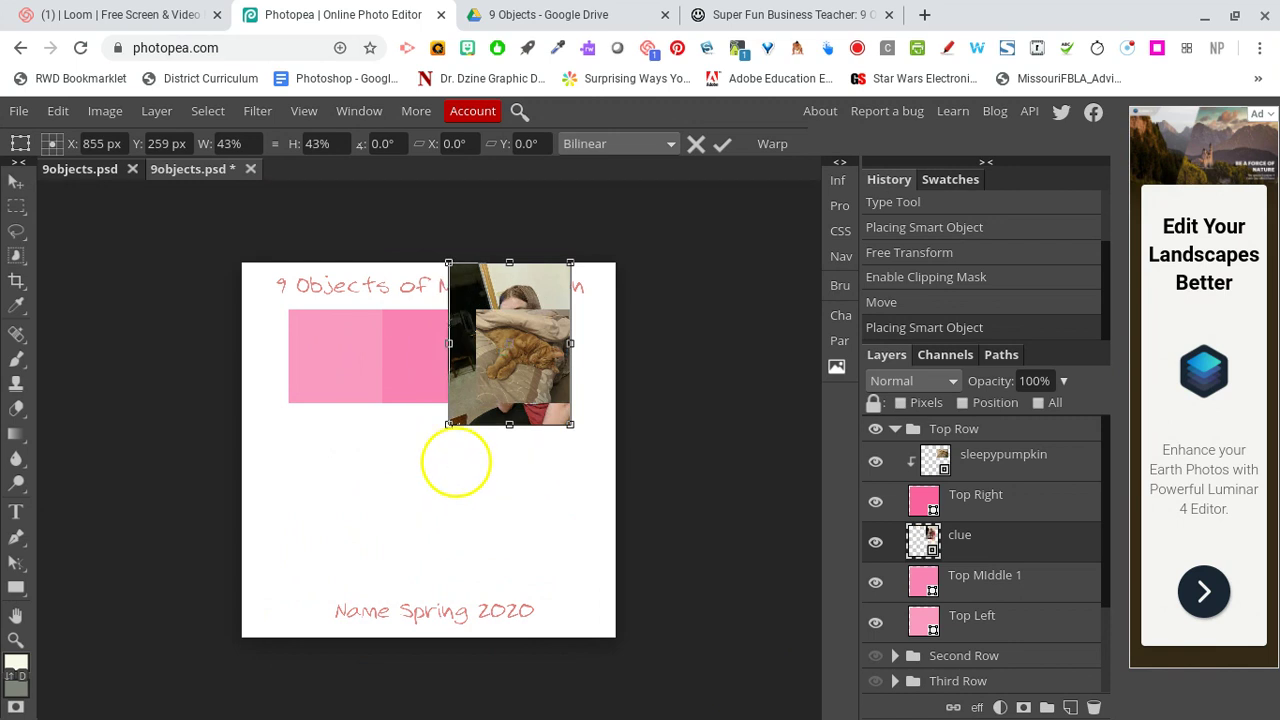
left_click_drag(466, 414, 400, 445)
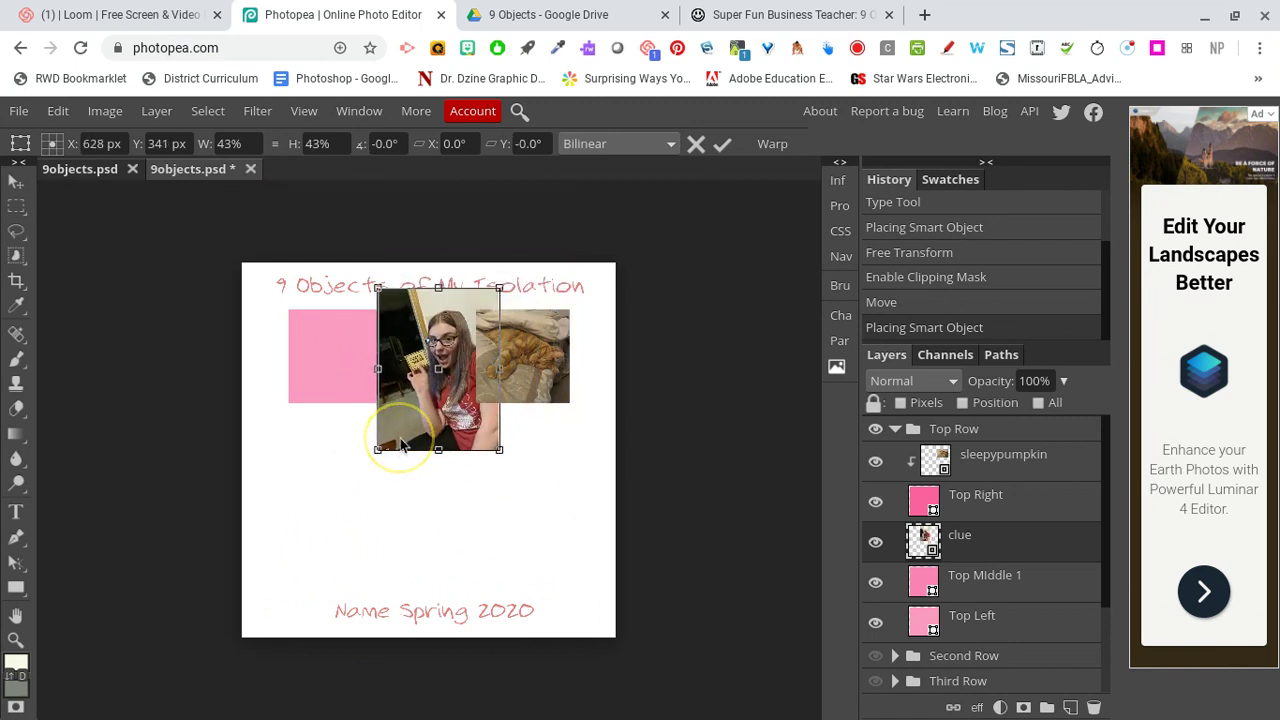
left_click(723, 148)
Zoom and pan the canvas to bring the 9 Objects of My Isolation title into view
key("ctrl+minus")
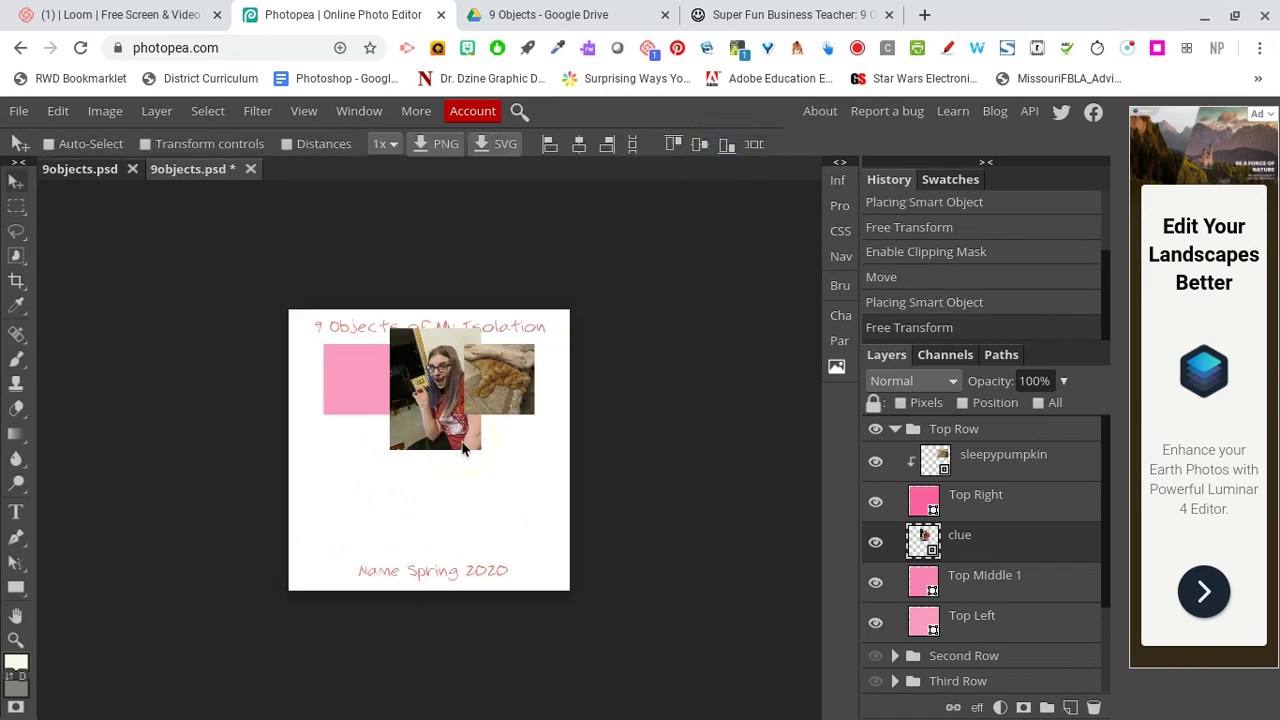
key("ctrl+plus")
key("ctrl+plus")
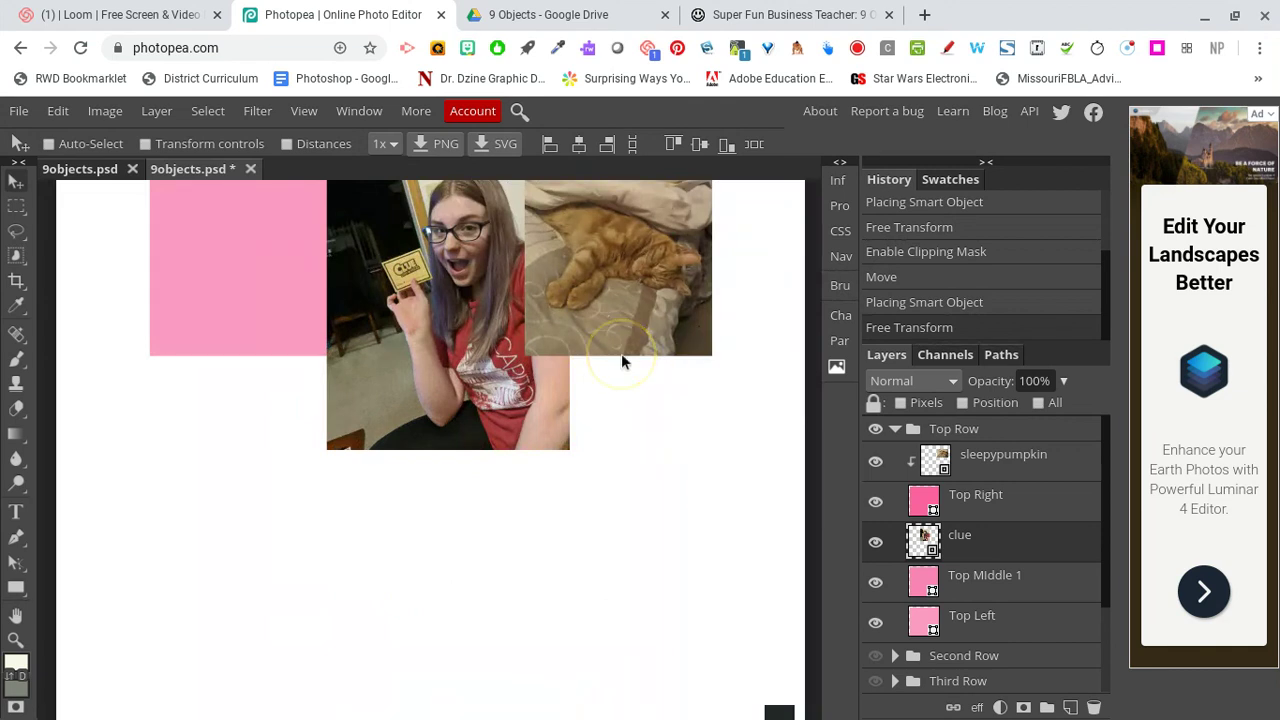
left_click(18, 612)
left_click_drag(191, 457, 180, 591)
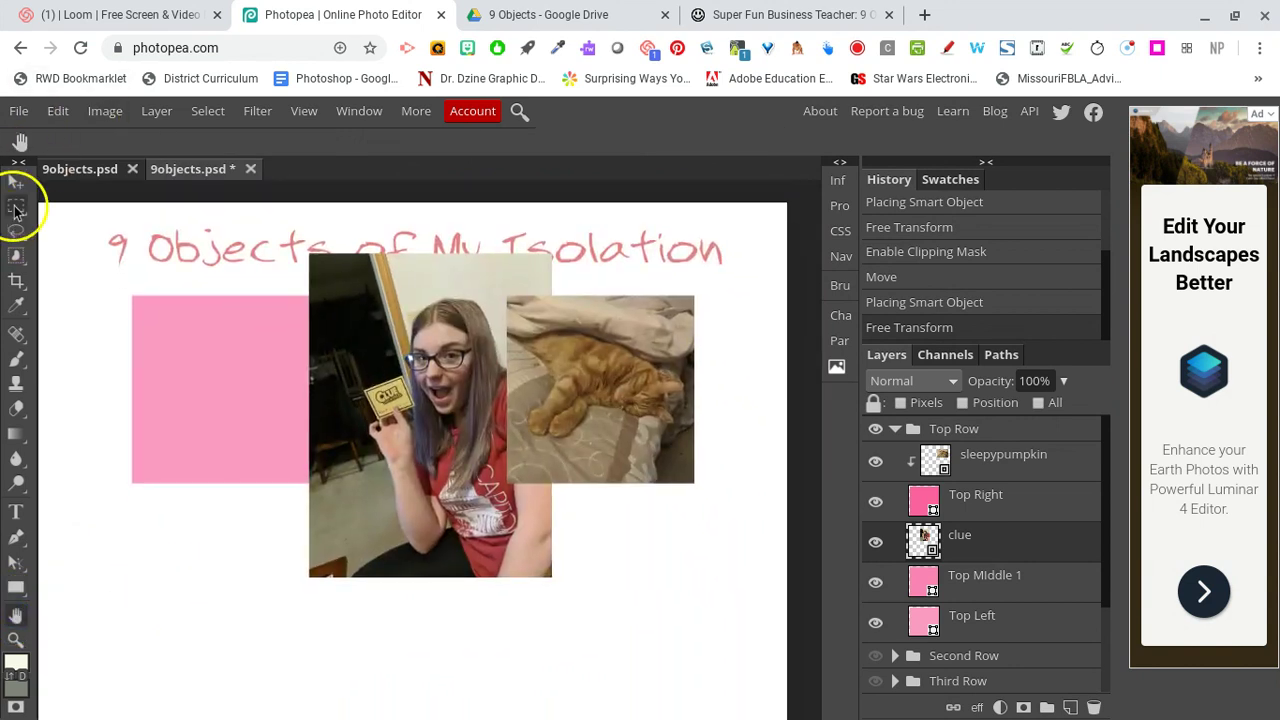
Clip the clue photo to Top Middle 1 and shift it to fill the middle square
left_click(16, 182)
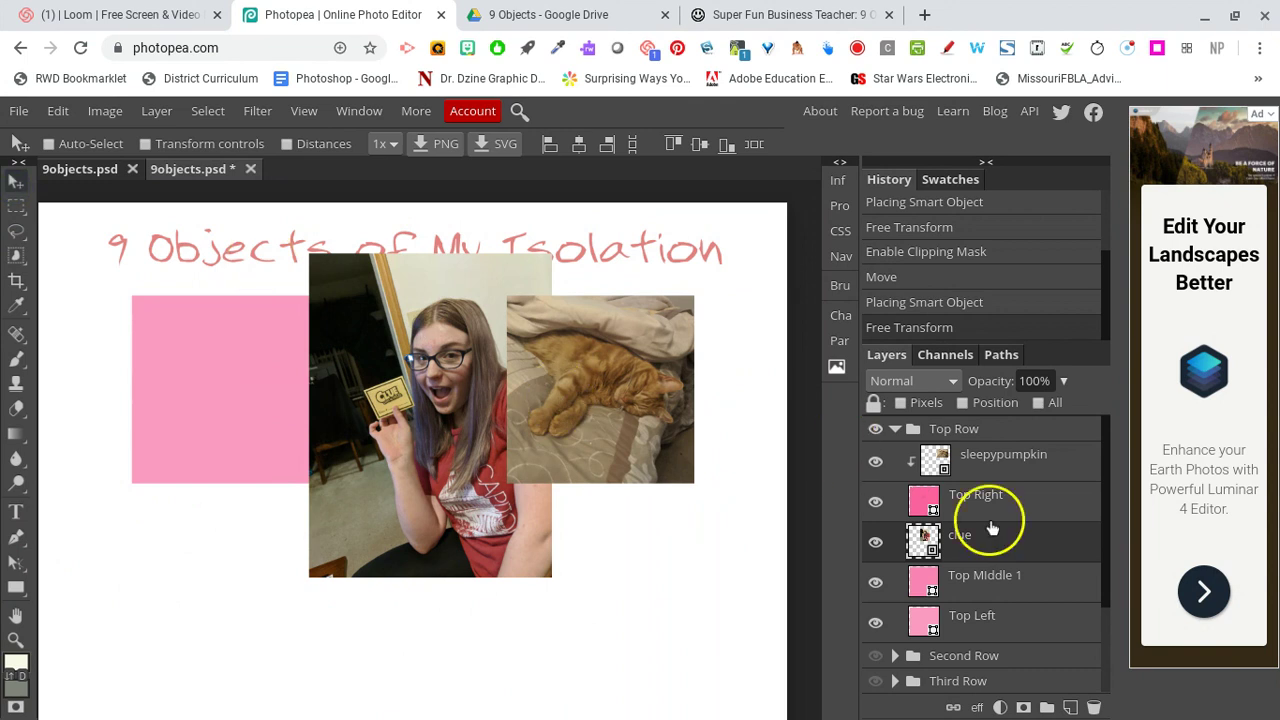
left_click_drag(992, 528, 960, 590)
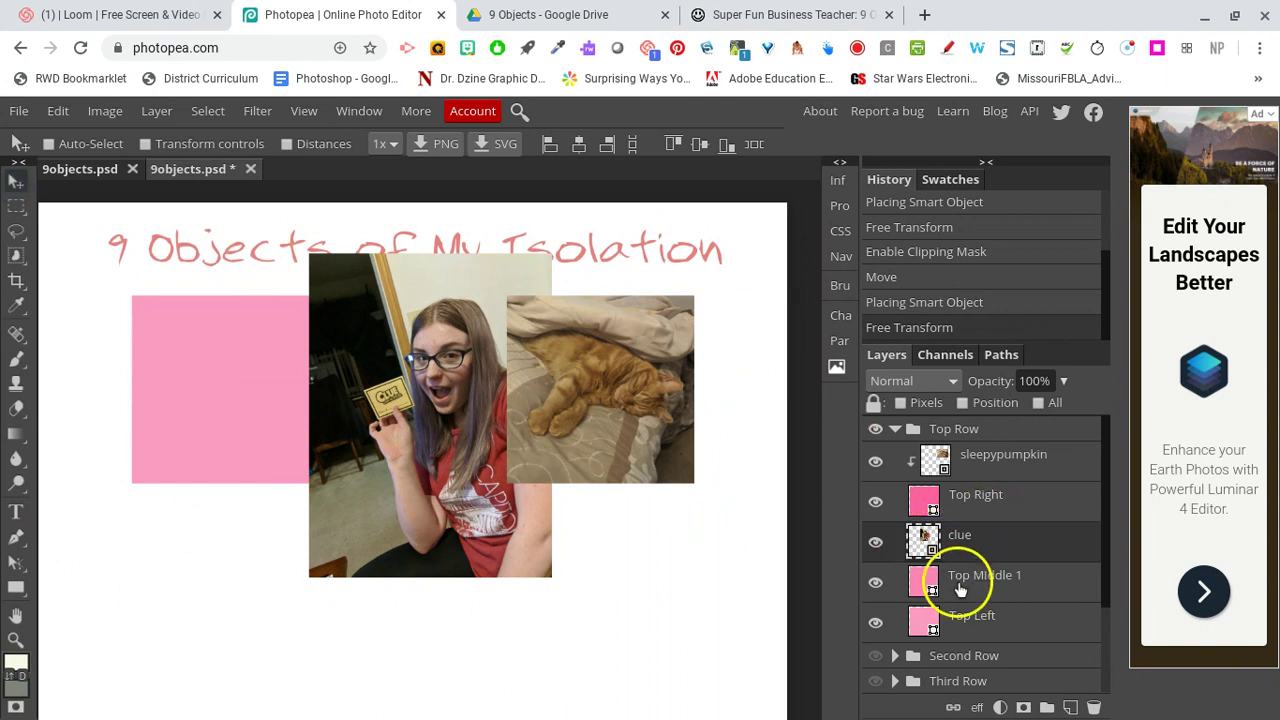
right_click(1029, 548)
left_click(1007, 540)
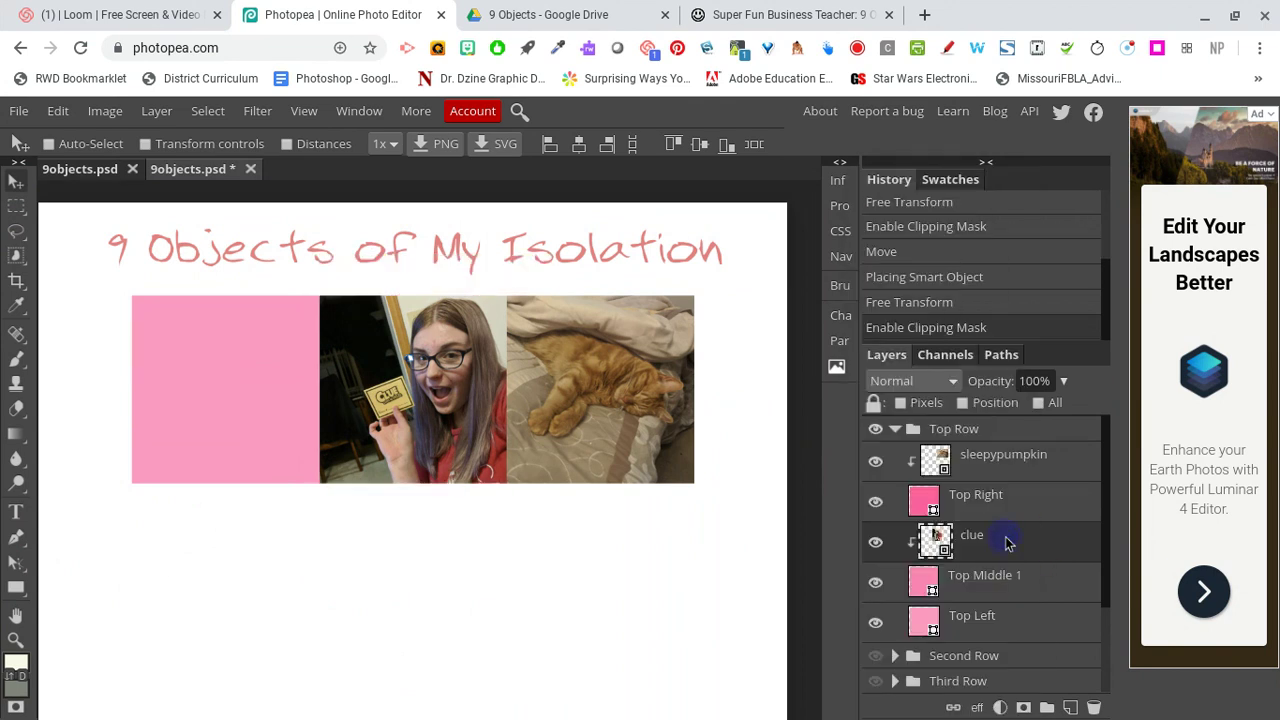
left_click_drag(1007, 543, 960, 583)
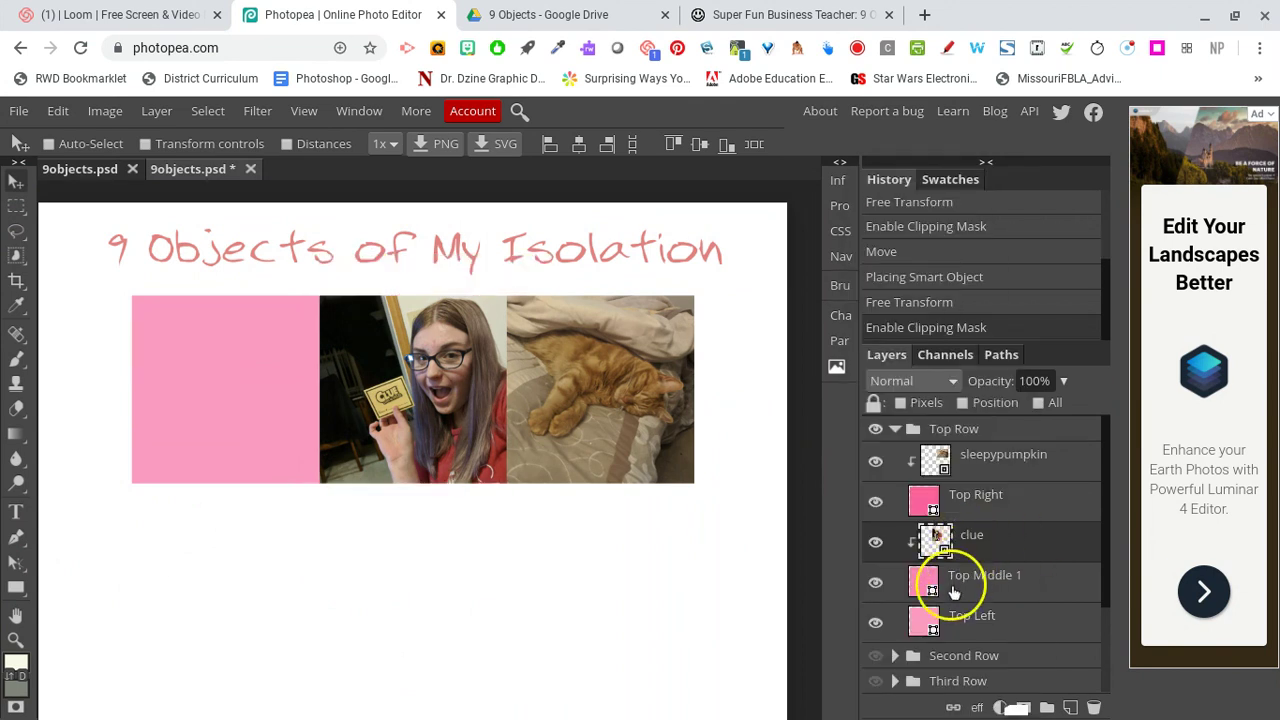
mouse_move(439, 422)
left_mouse_down()
mouse_move(349, 423)
mouse_move(423, 418)
mouse_move(414, 277)
mouse_move(413, 388)
mouse_move(435, 397)
mouse_move(424, 420)
left_mouse_up()
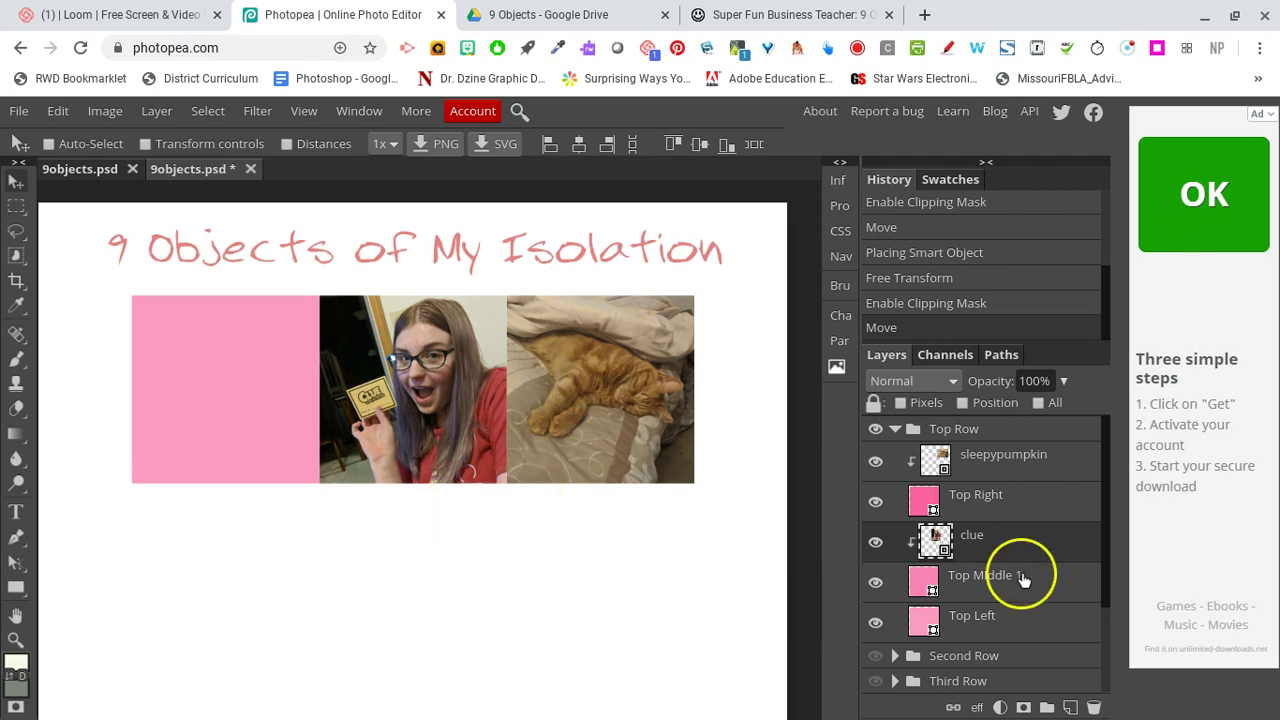
Add an inside Stroke effect to the Top Right square and thin it to 8 px
left_click(978, 488)
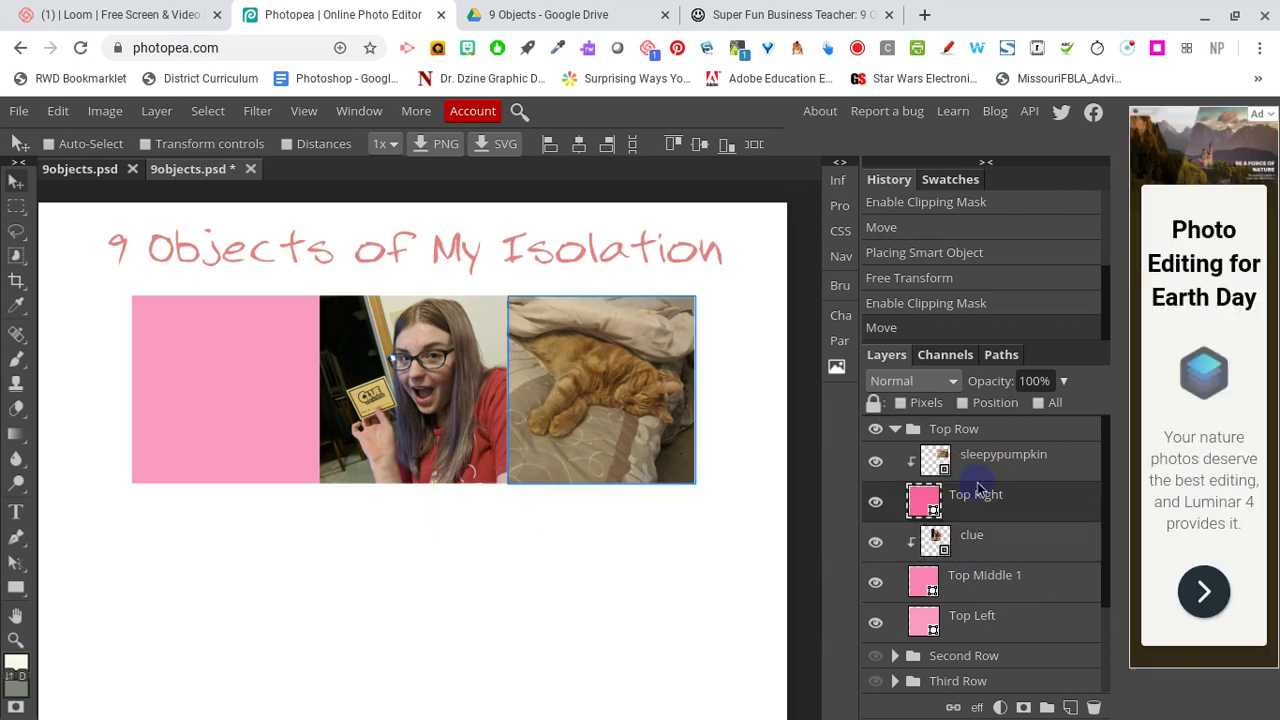
left_click(986, 474)
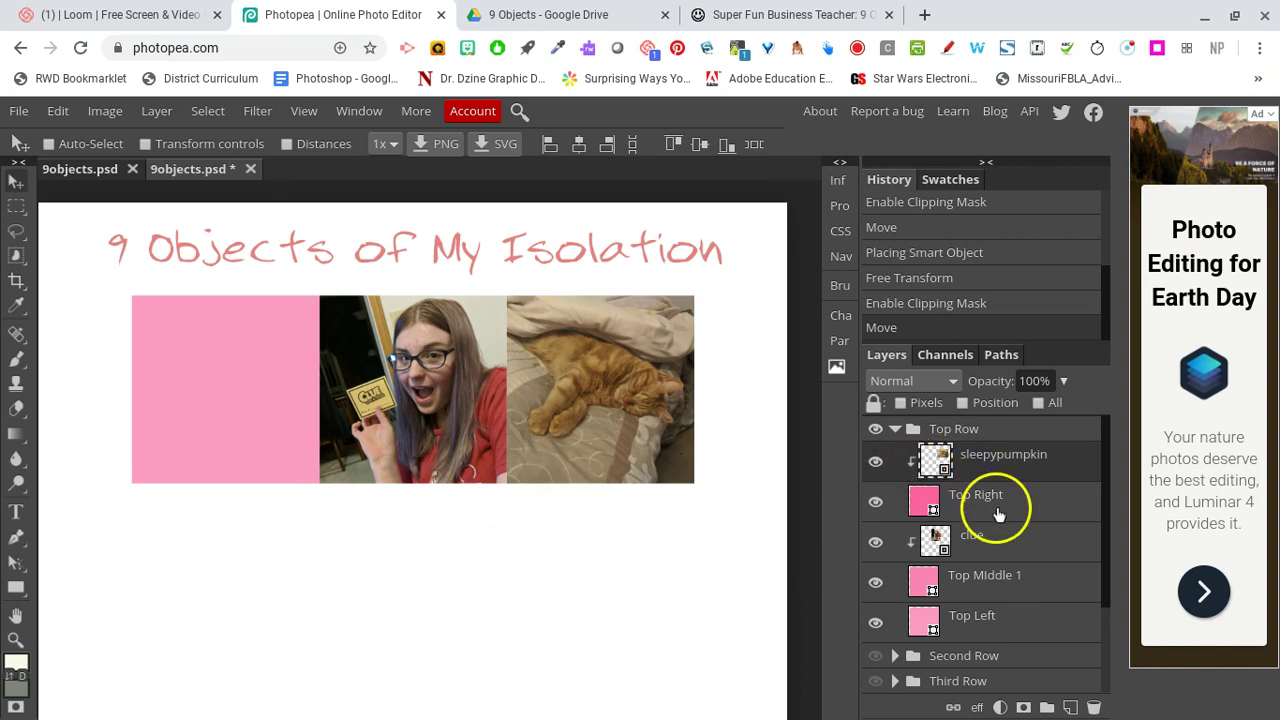
left_click(984, 504)
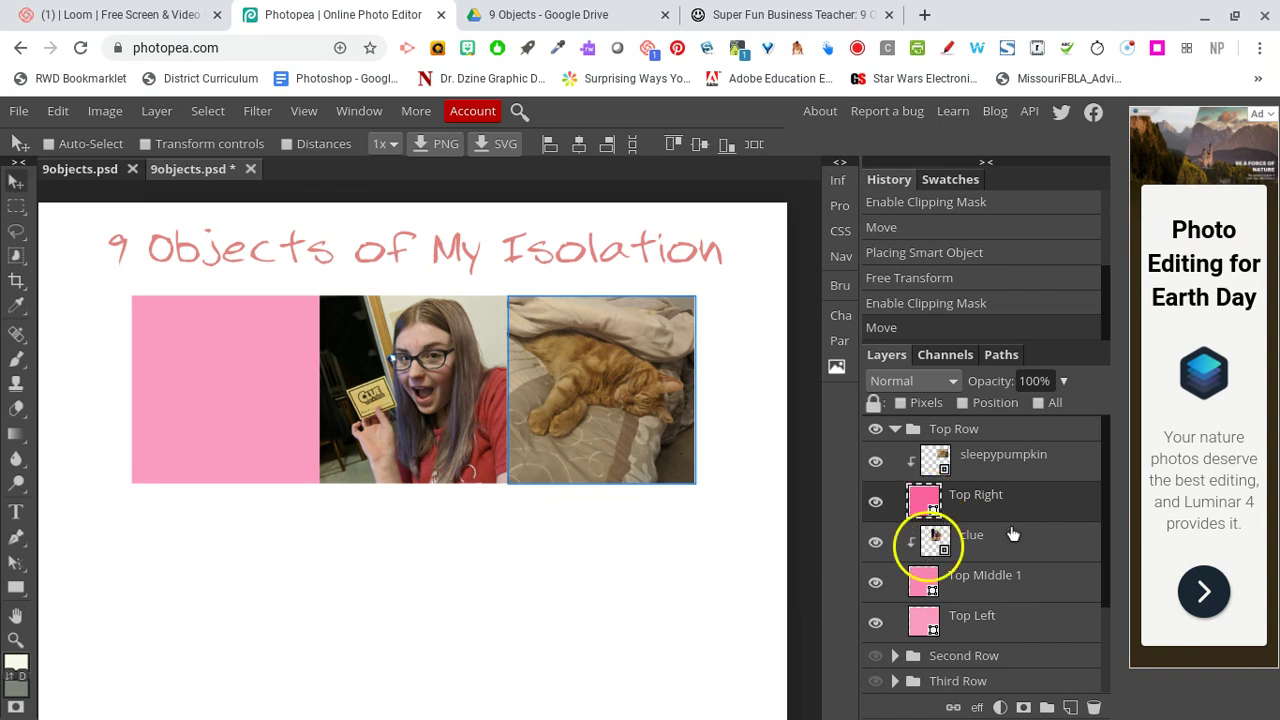
left_click(977, 707)
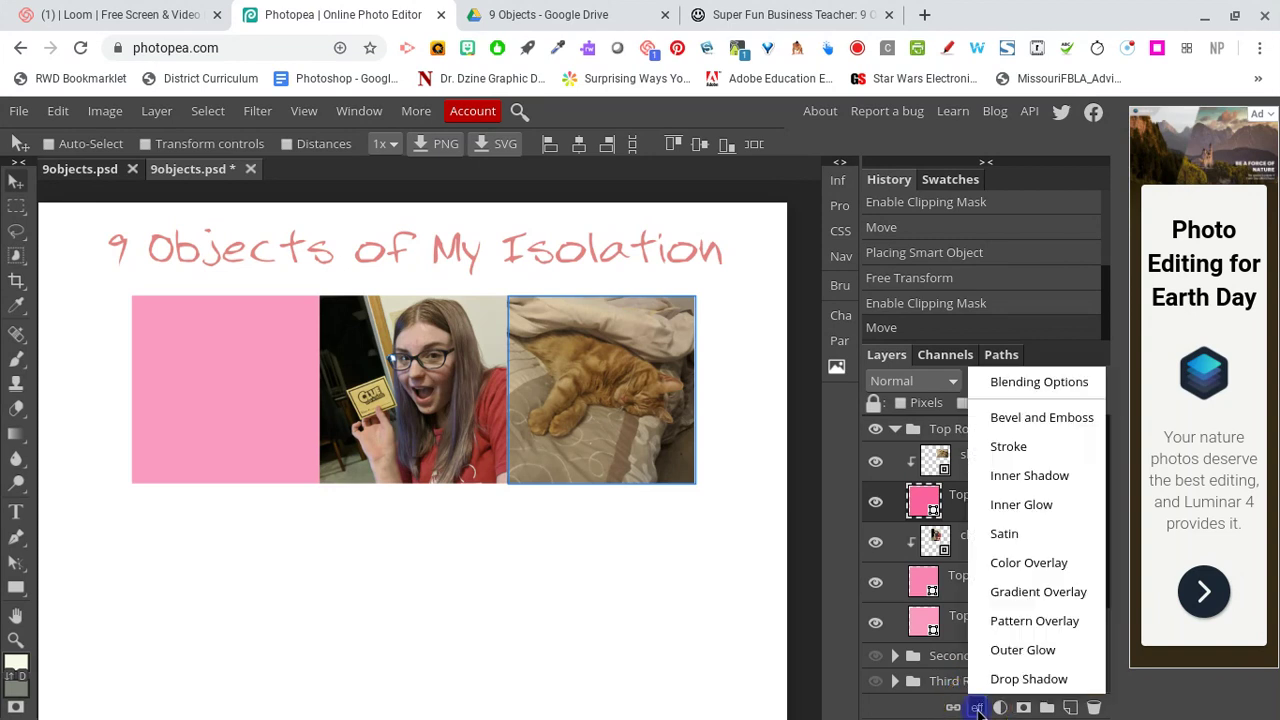
left_click(1010, 455)
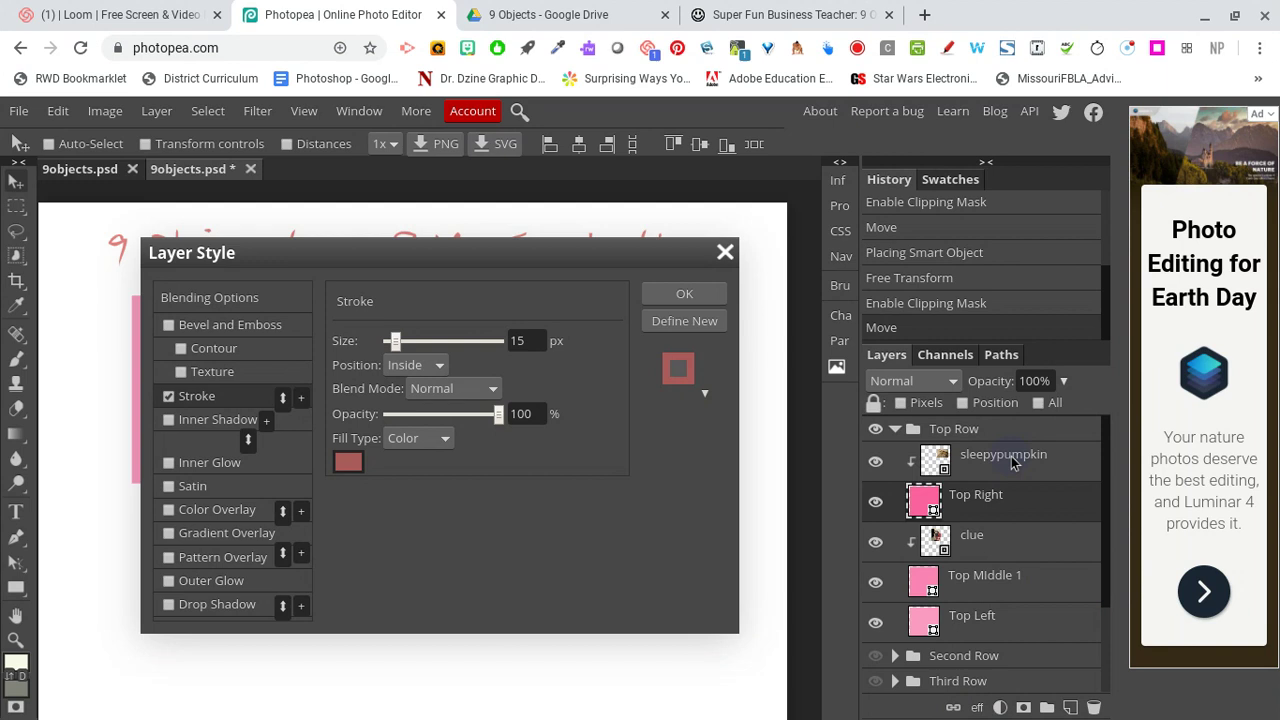
left_click(413, 367)
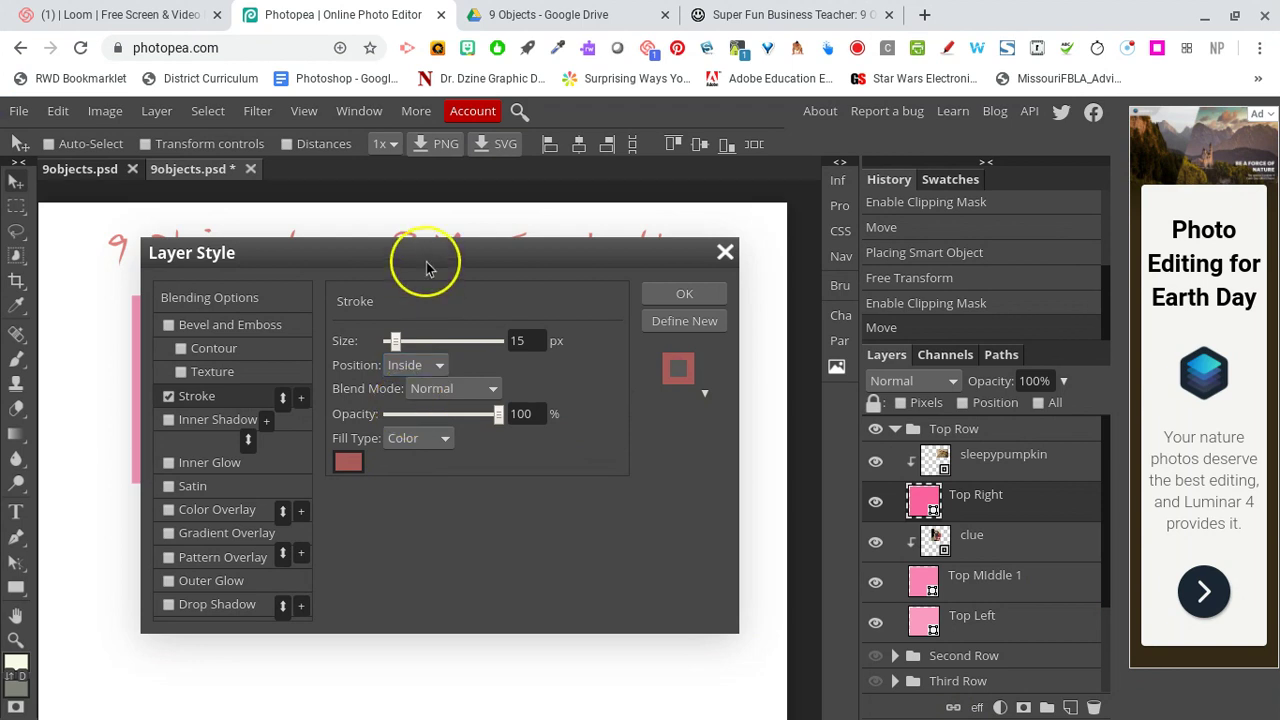
left_click_drag(425, 266, 980, 243)
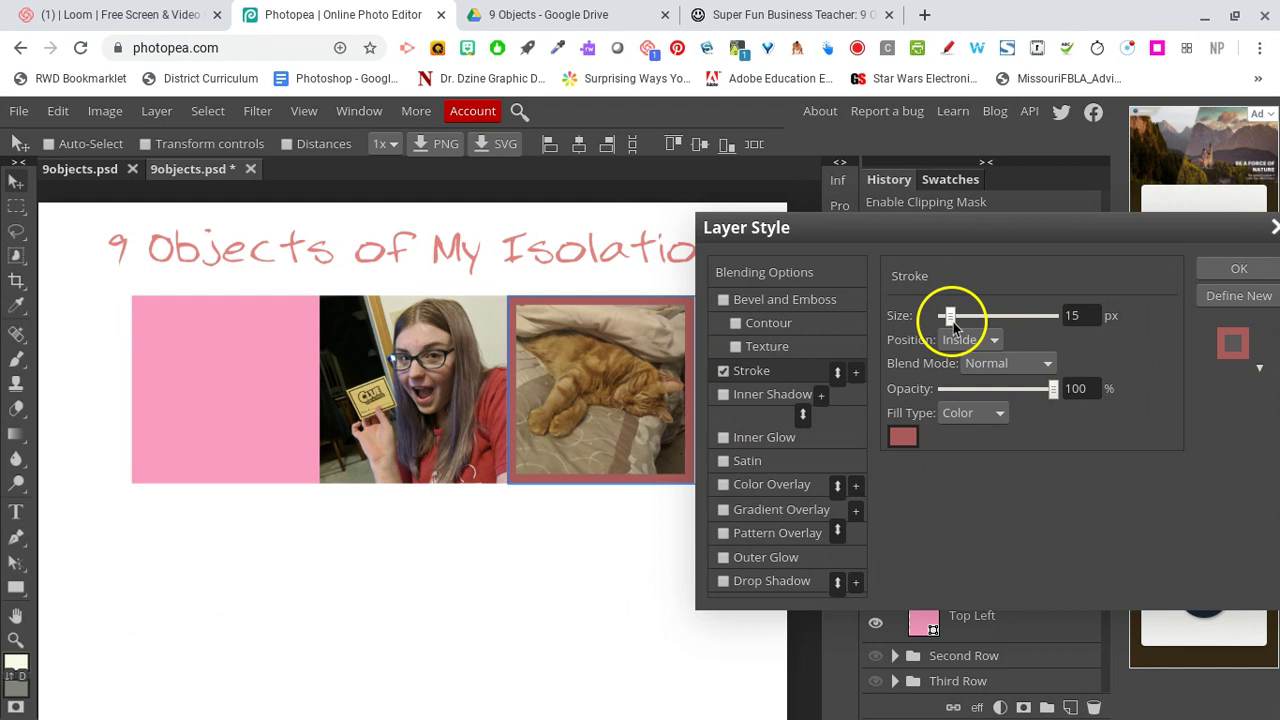
left_click_drag(953, 320, 947, 326)
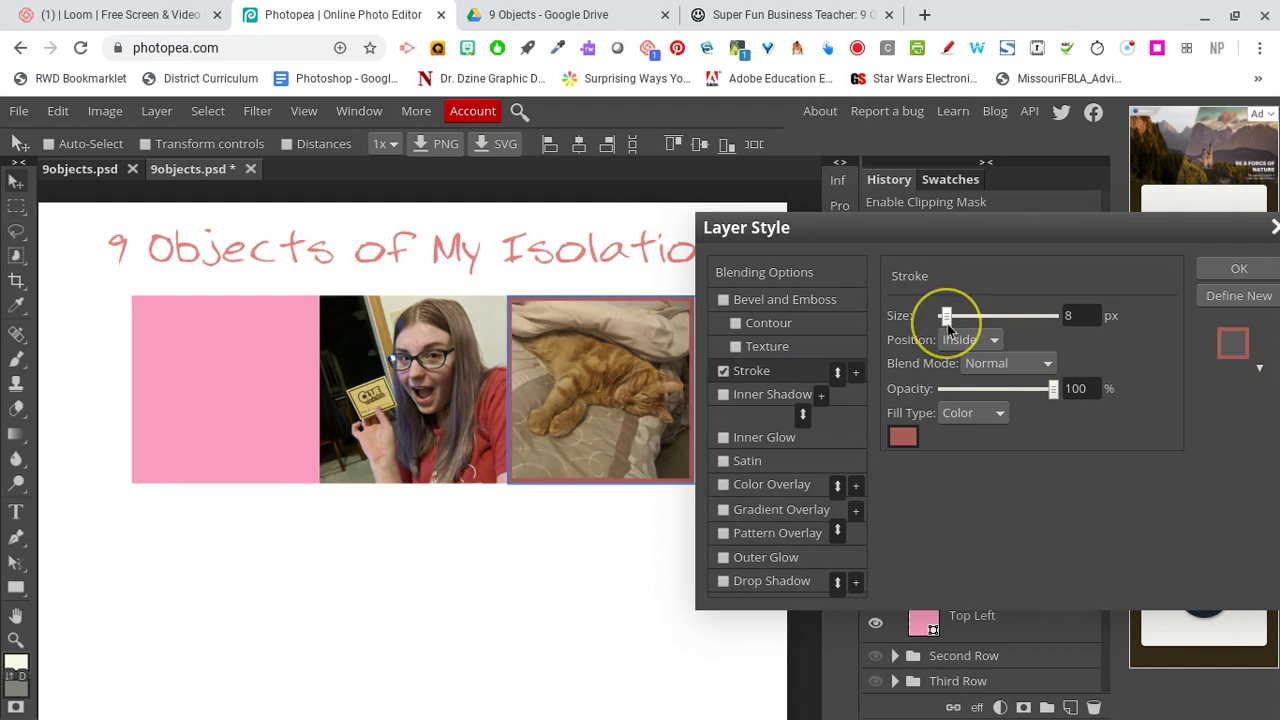
left_click(1086, 315)
Change the stroke colour to black and apply the layer style
left_click(900, 438)
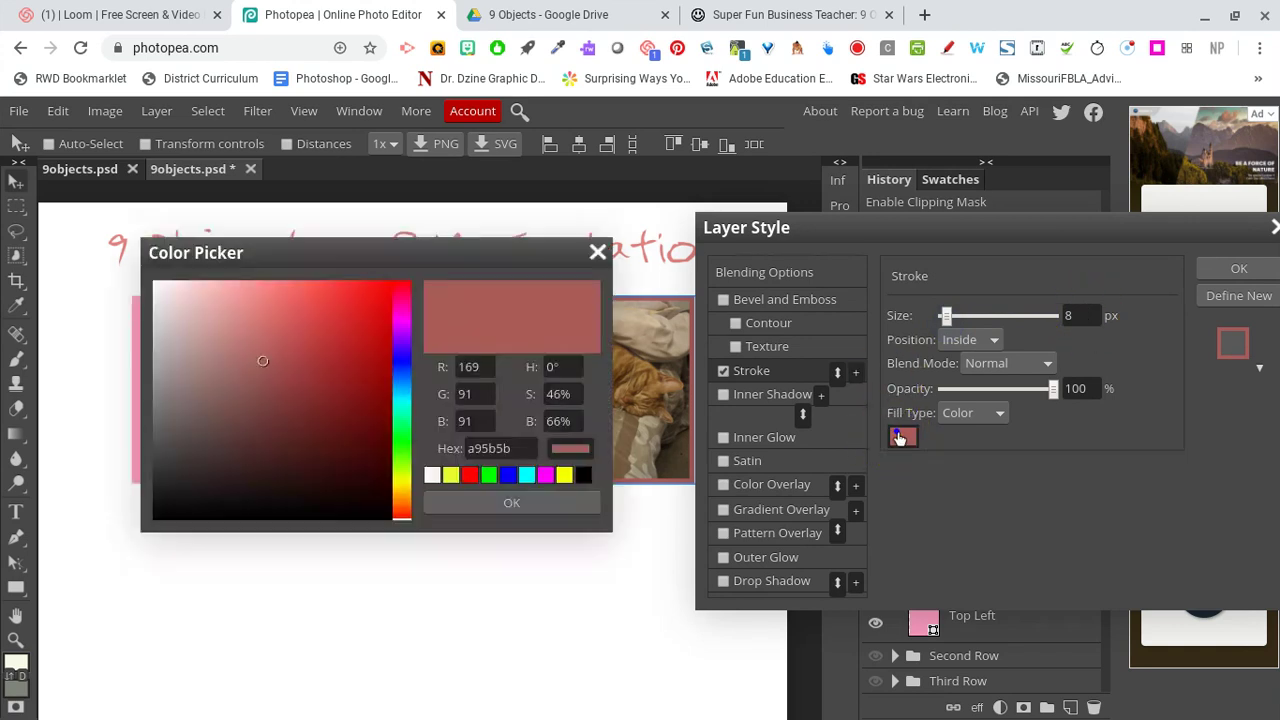
left_click_drag(257, 457, 137, 520)
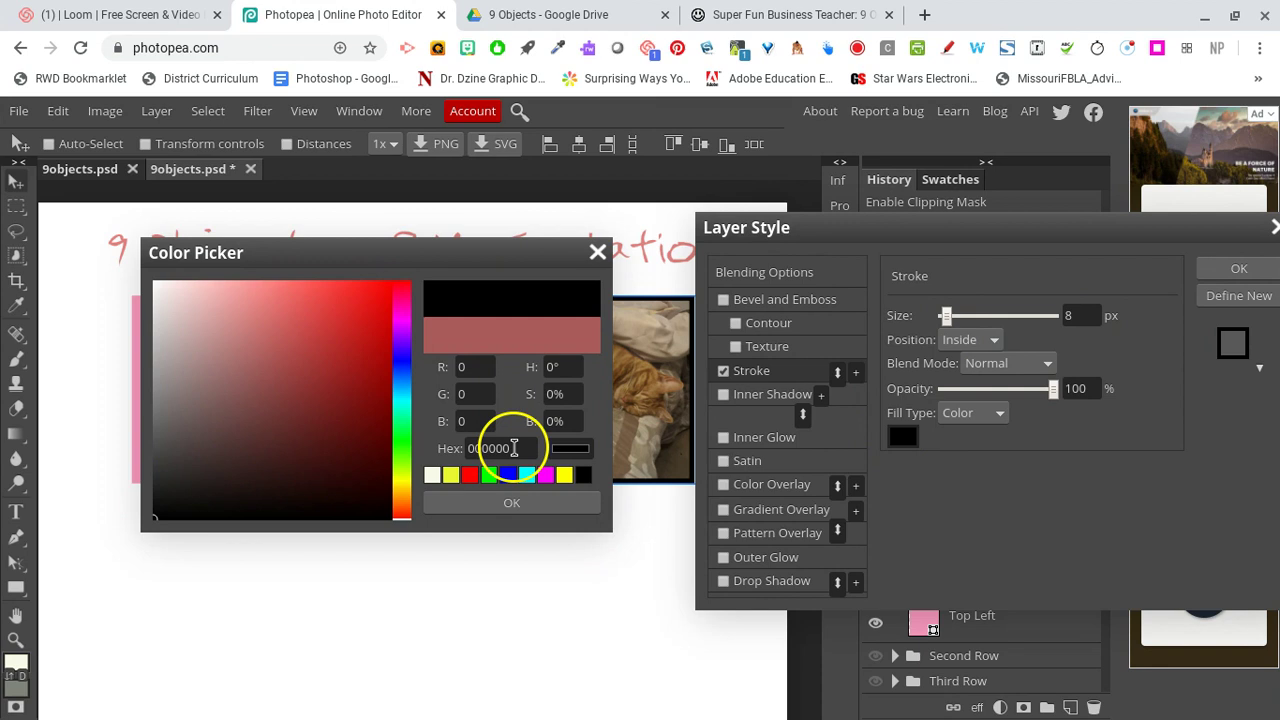
left_click(507, 504)
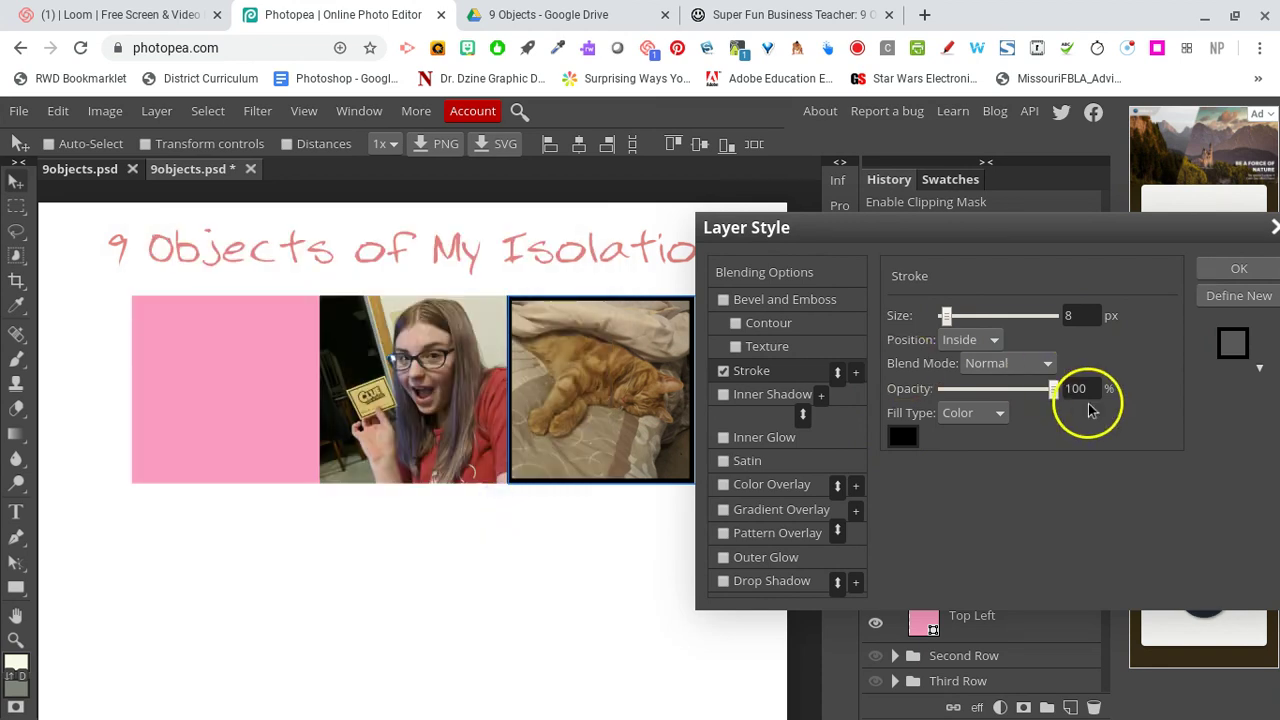
left_click(1241, 267)
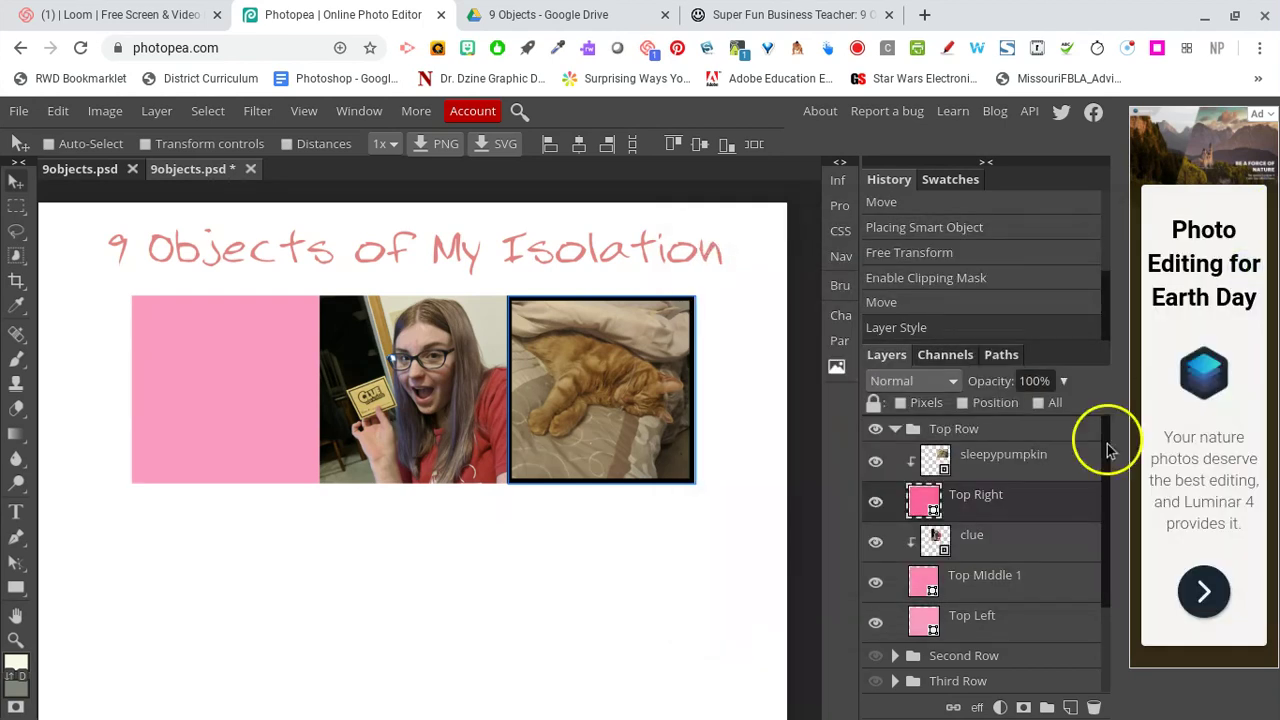
Copy the Top Right layer style and paste it onto Top Middle 1
right_click(1014, 514)
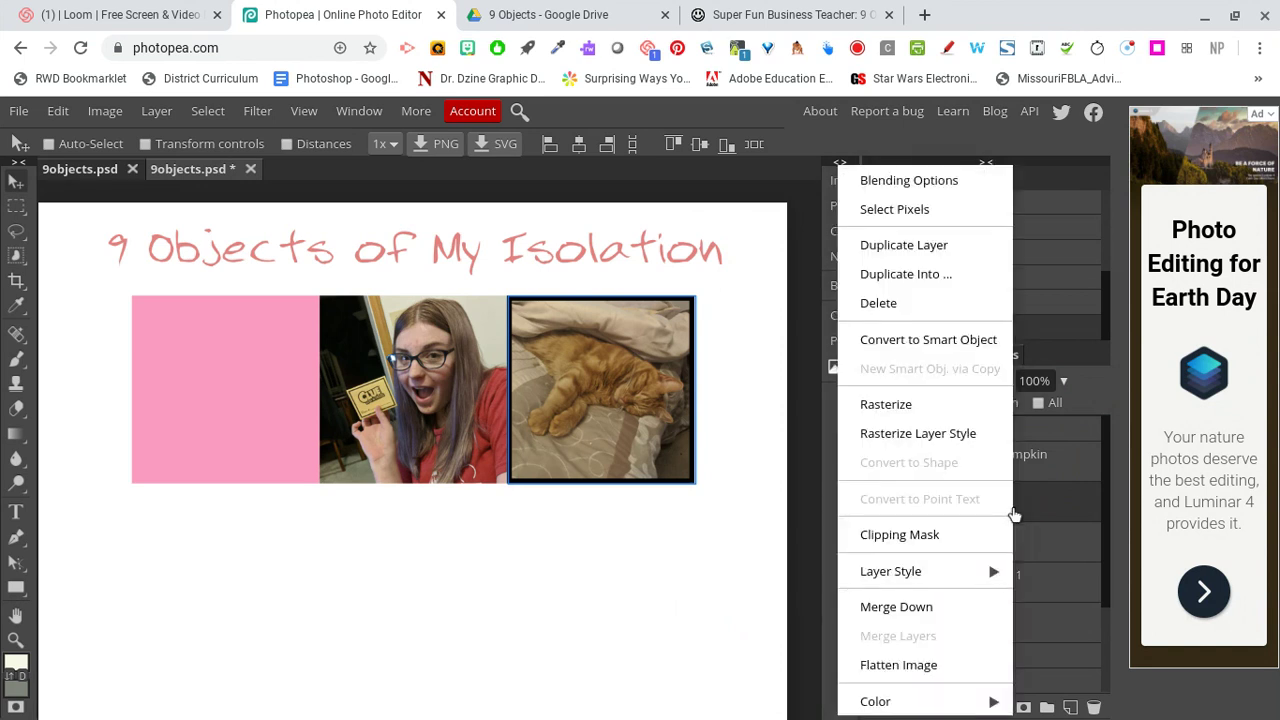
mouse_move(971, 571)
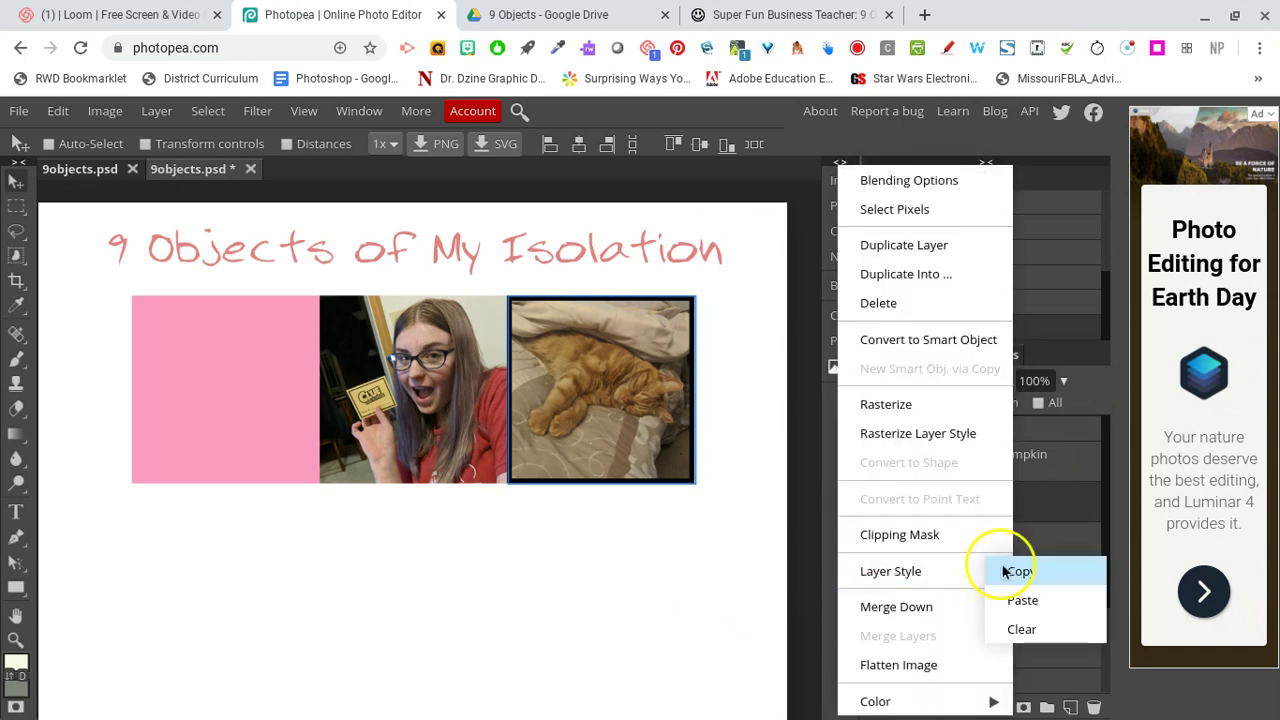
left_click(1007, 571)
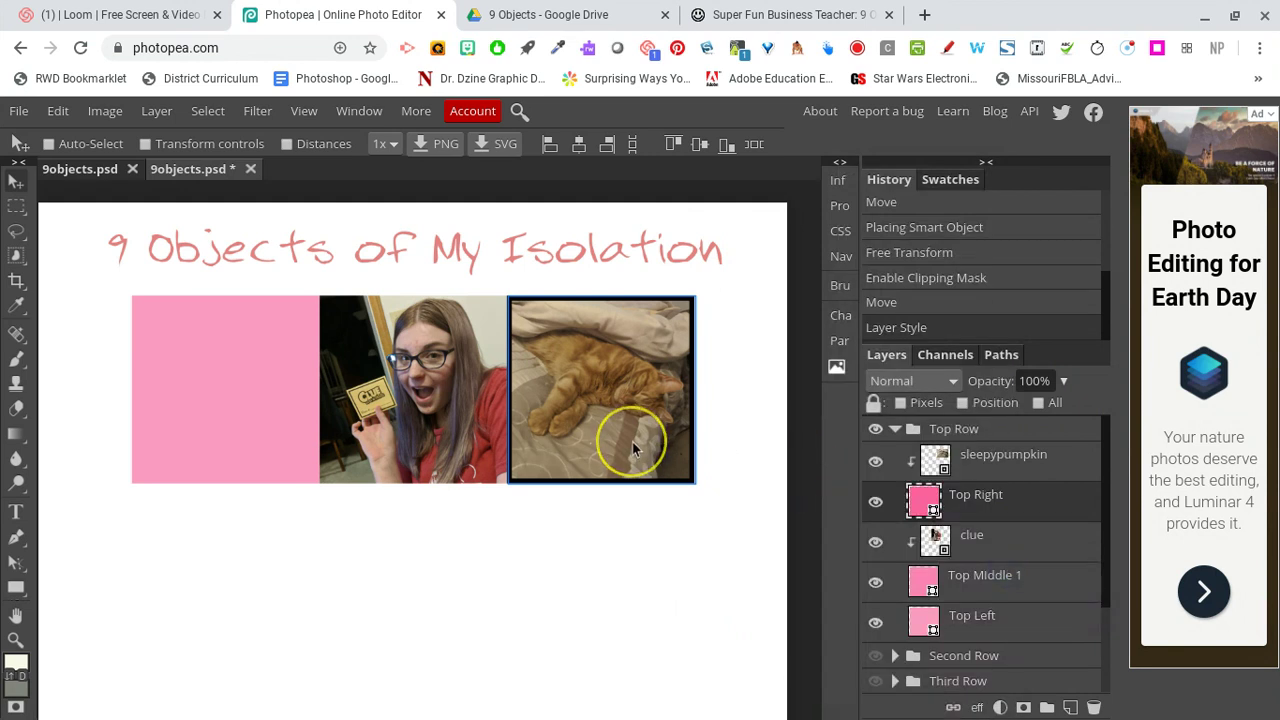
left_click(993, 589)
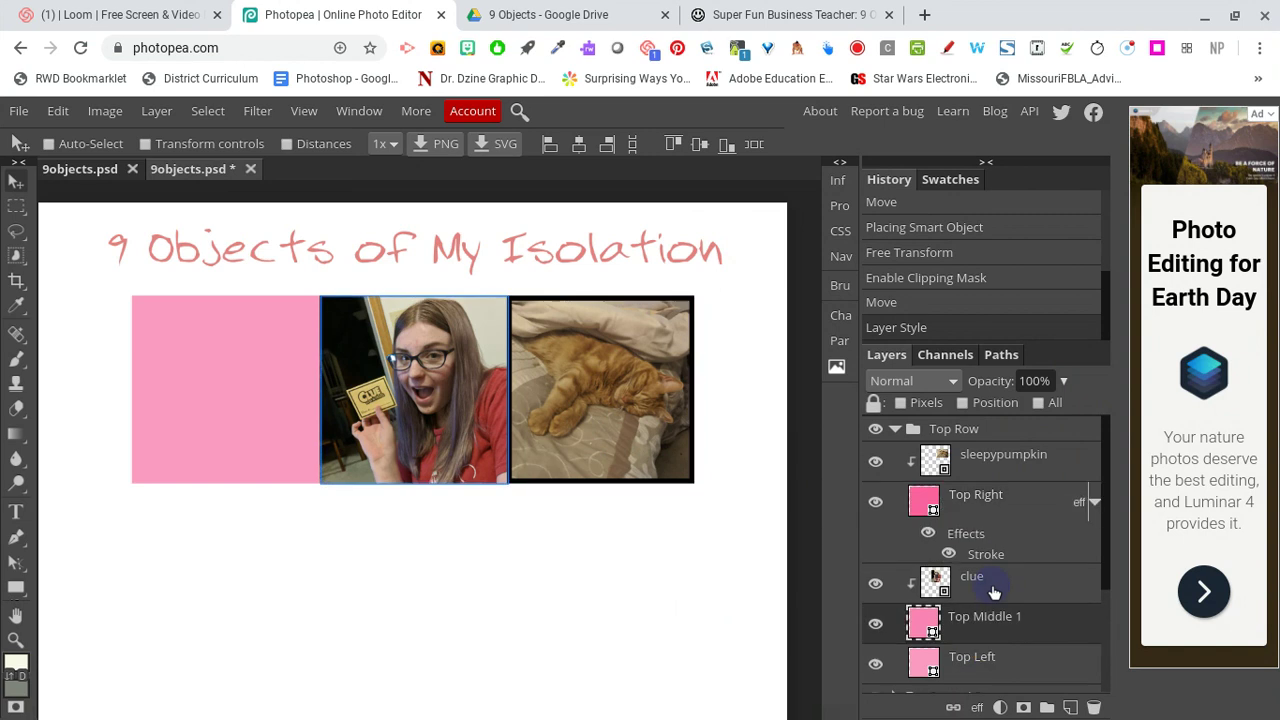
right_click(1021, 607)
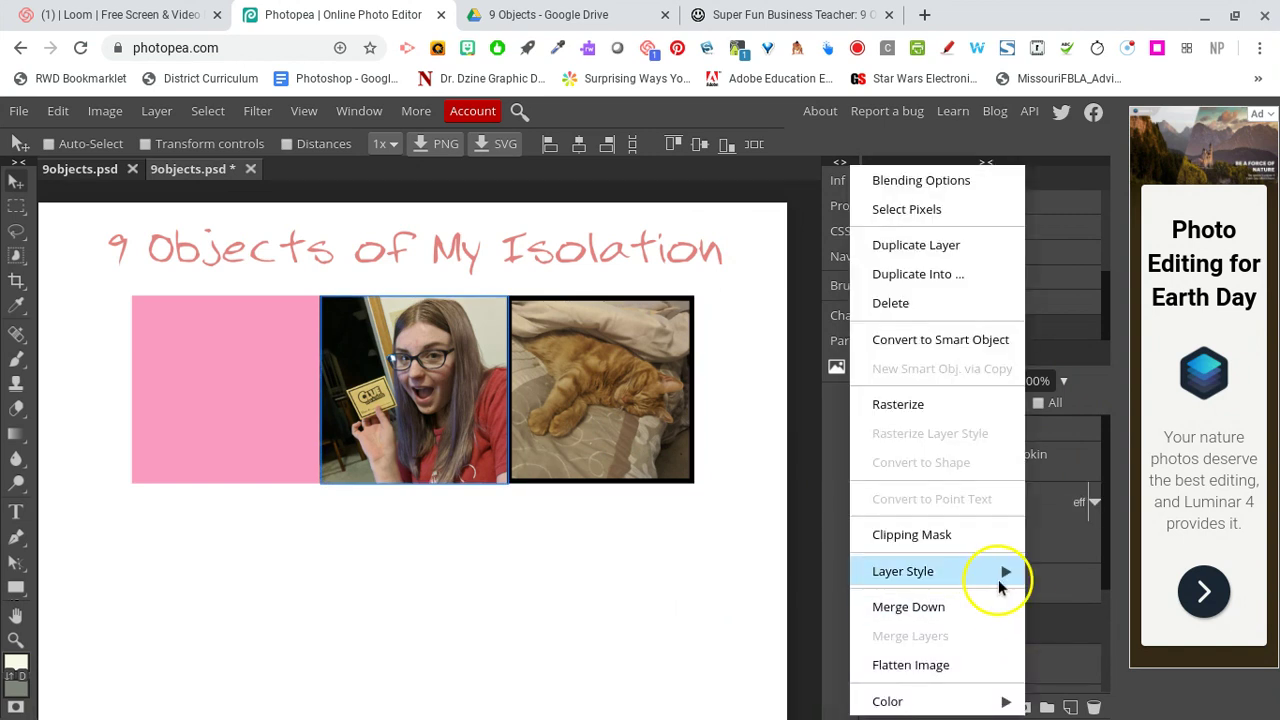
mouse_move(992, 584)
left_click(1056, 607)
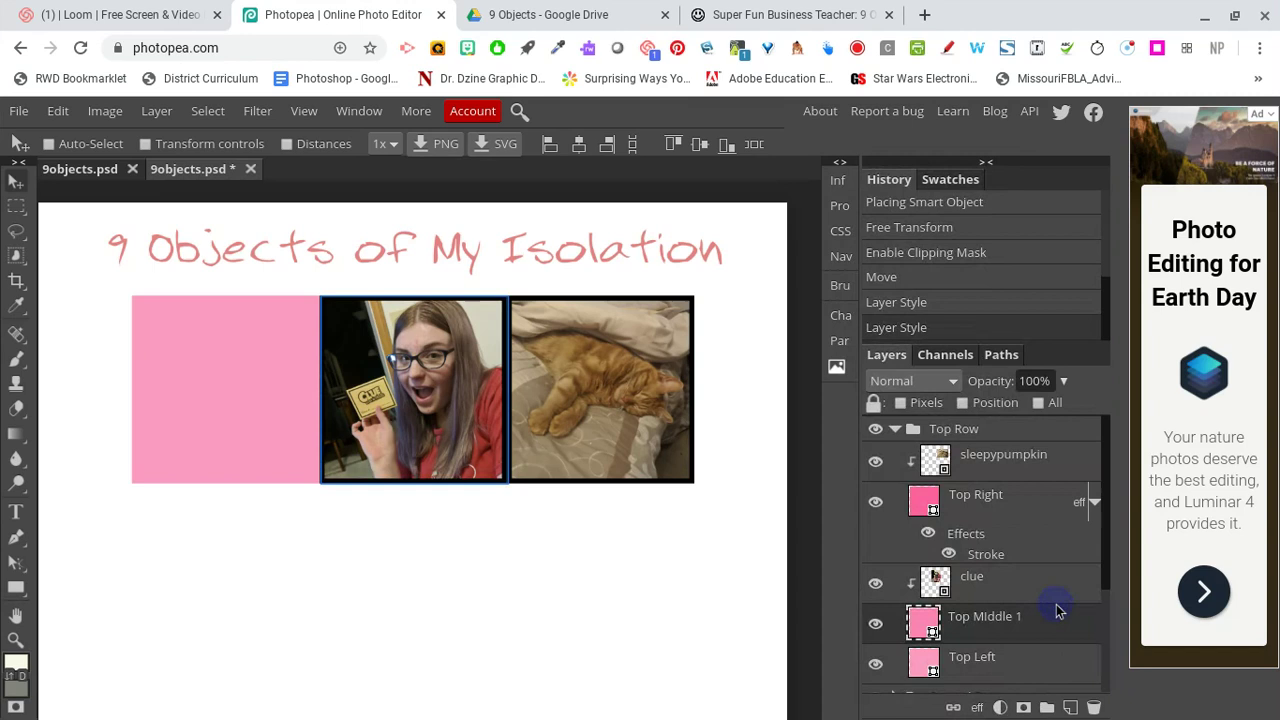
left_click_drag(1103, 586, 1110, 640)
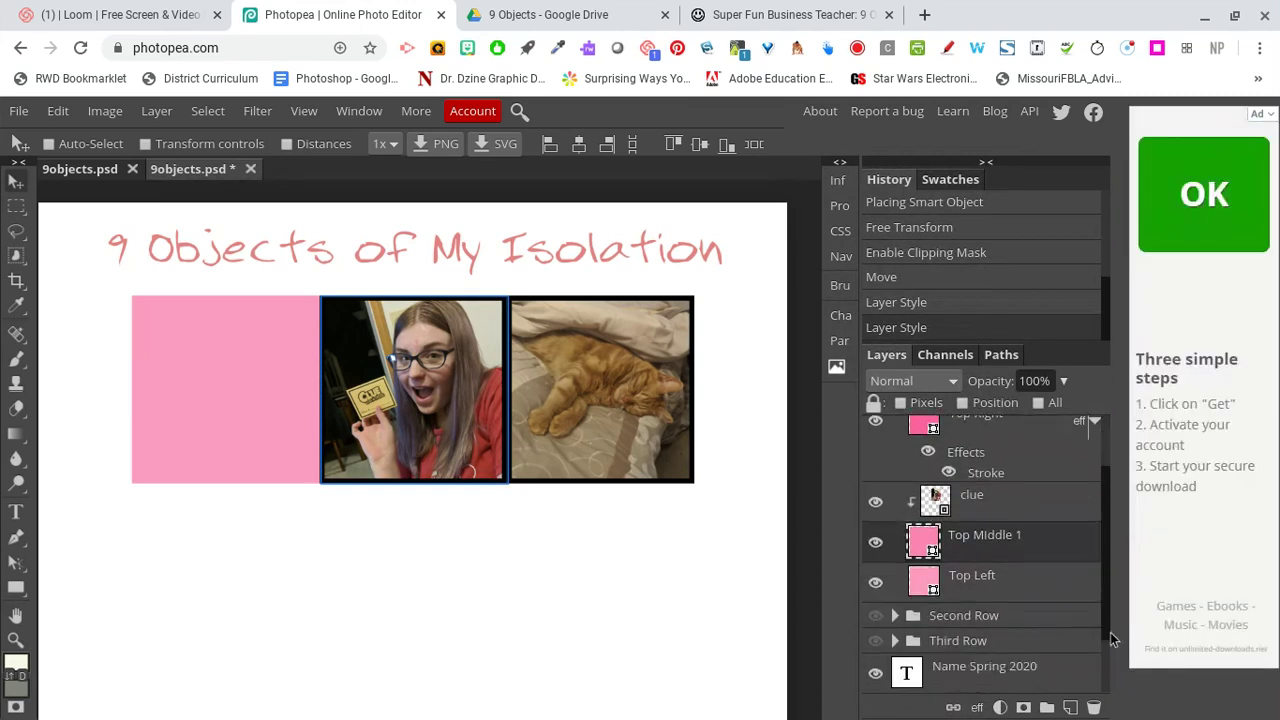
Paste the same black stroke style onto the Top Left square
left_click(1020, 594)
right_click(1006, 622)
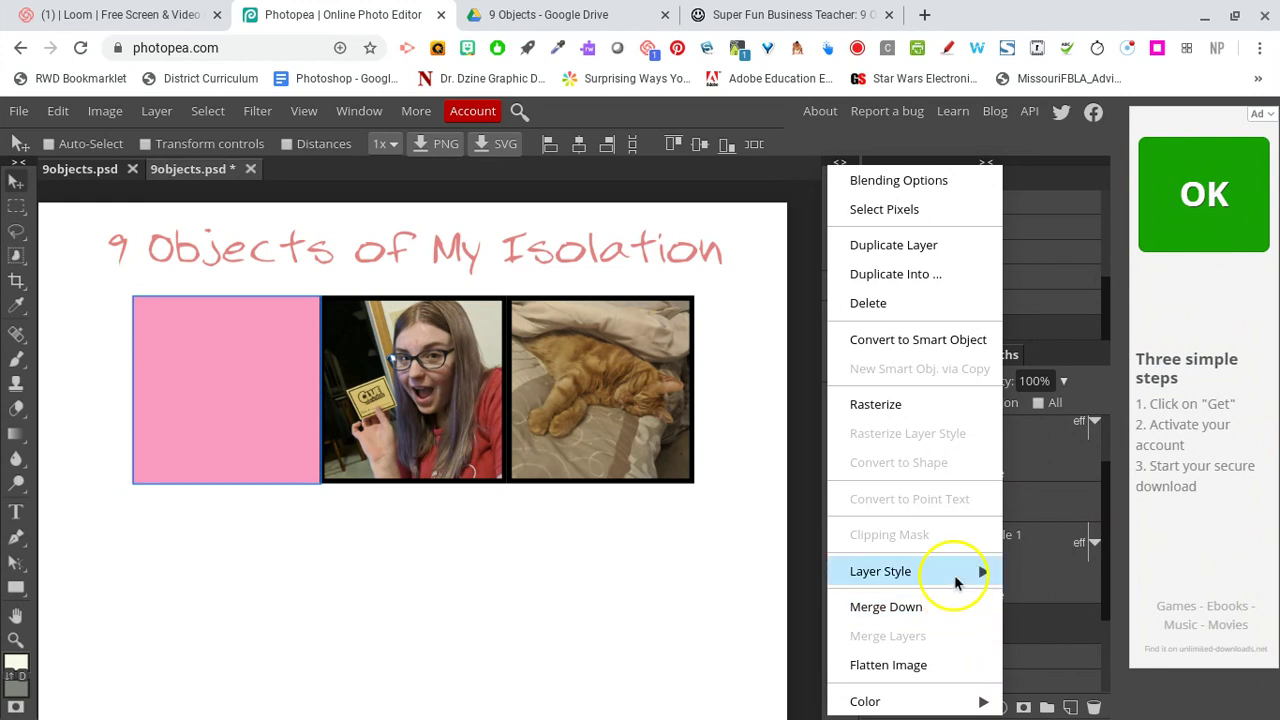
mouse_move(994, 579)
left_click(1020, 599)
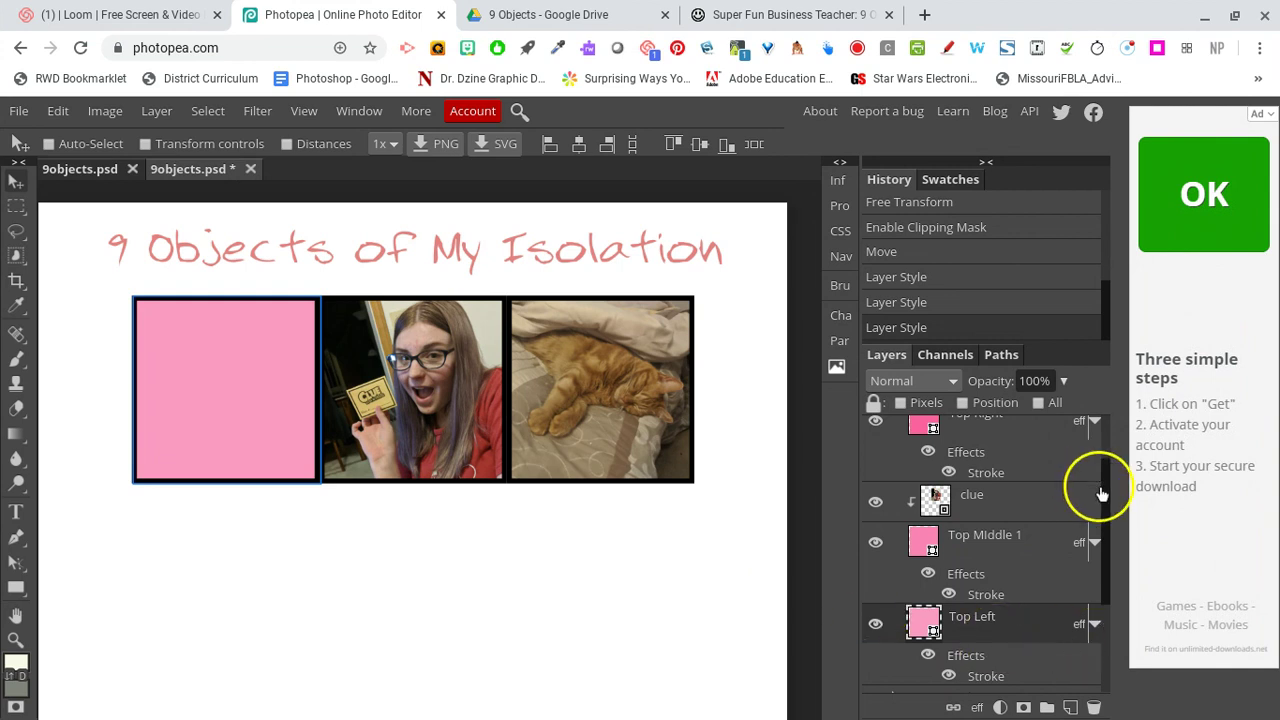
left_click_drag(1103, 490, 1108, 444)
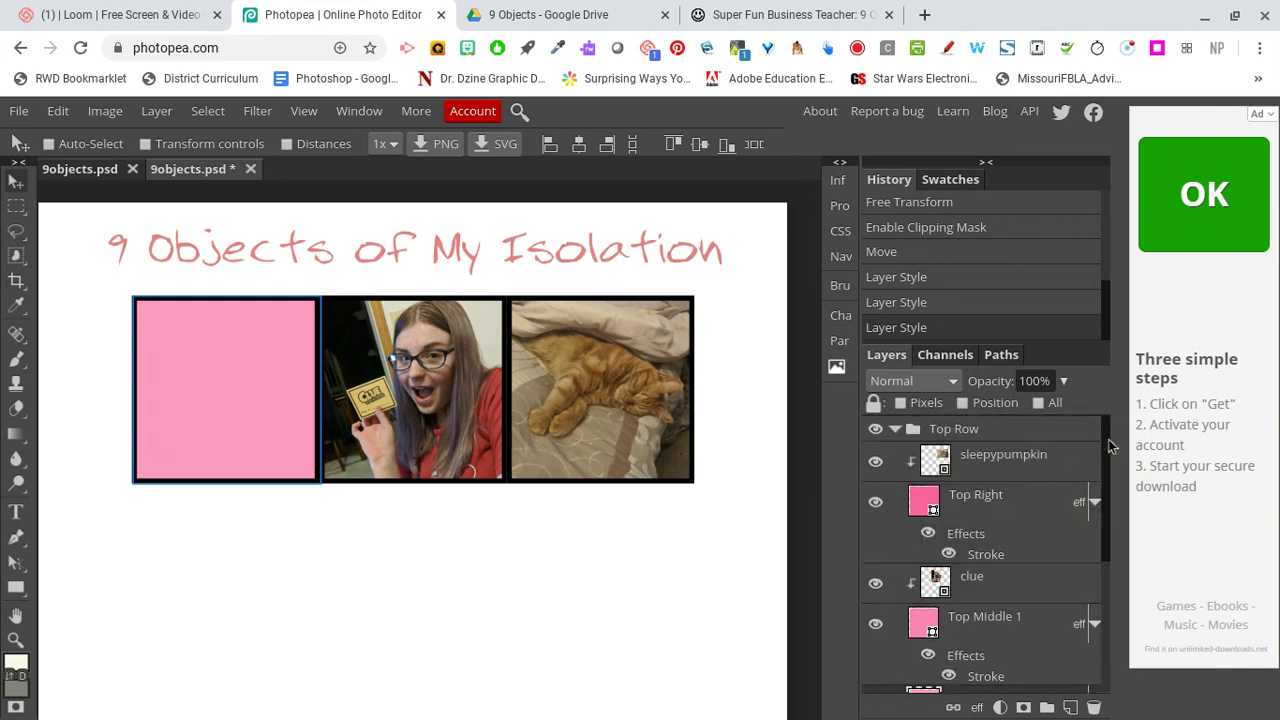
Collapse the Top Row group, unhide the Second Row and Third Row groups, and zoom out
left_click(895, 429)
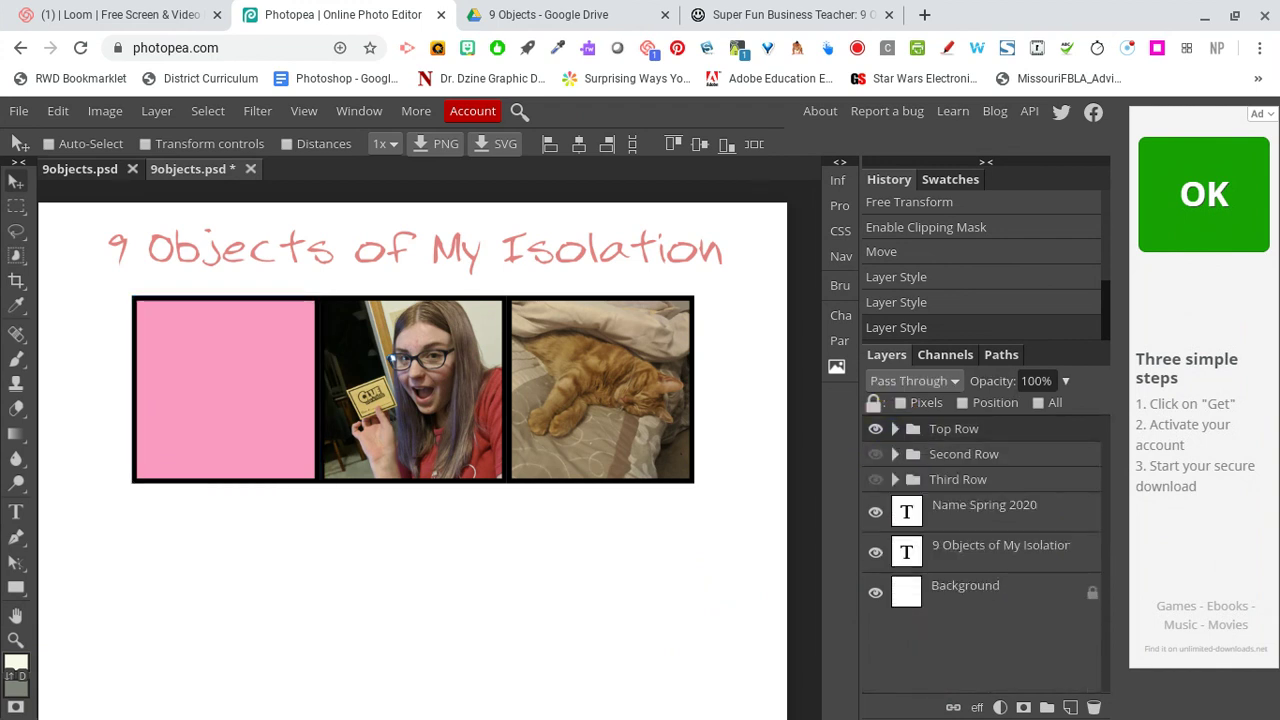
left_click(965, 458)
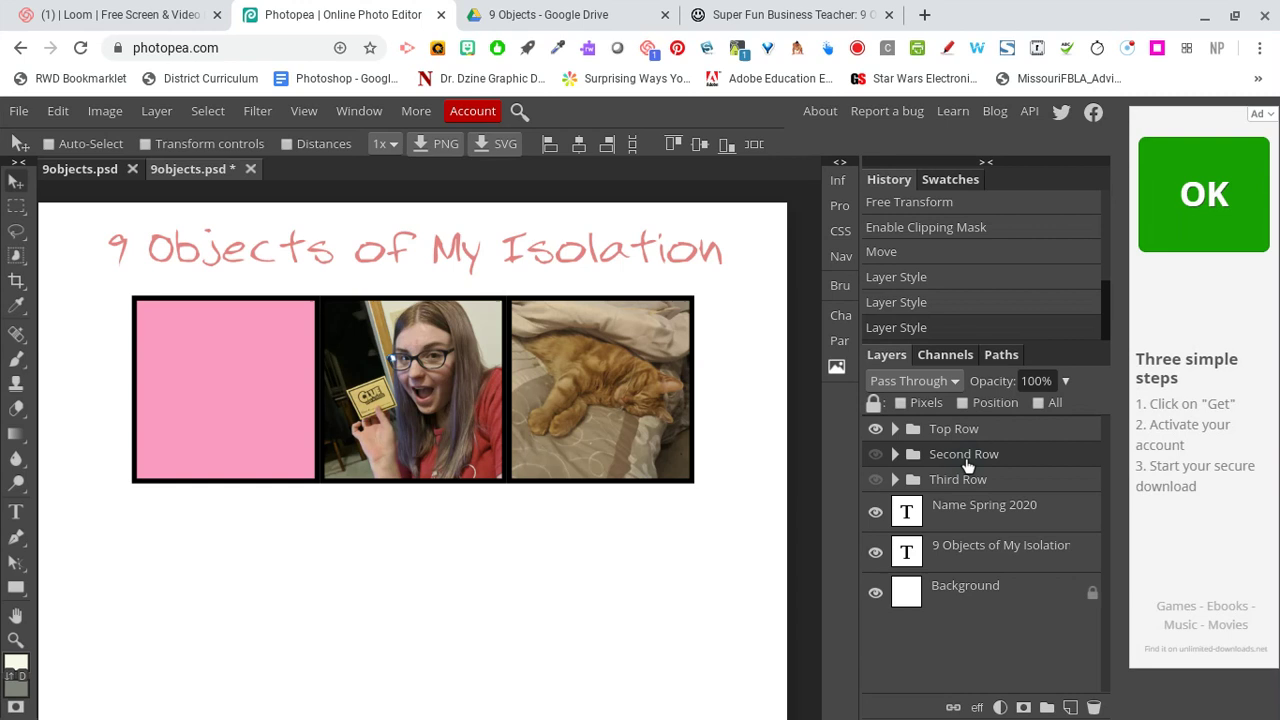
left_click(876, 455)
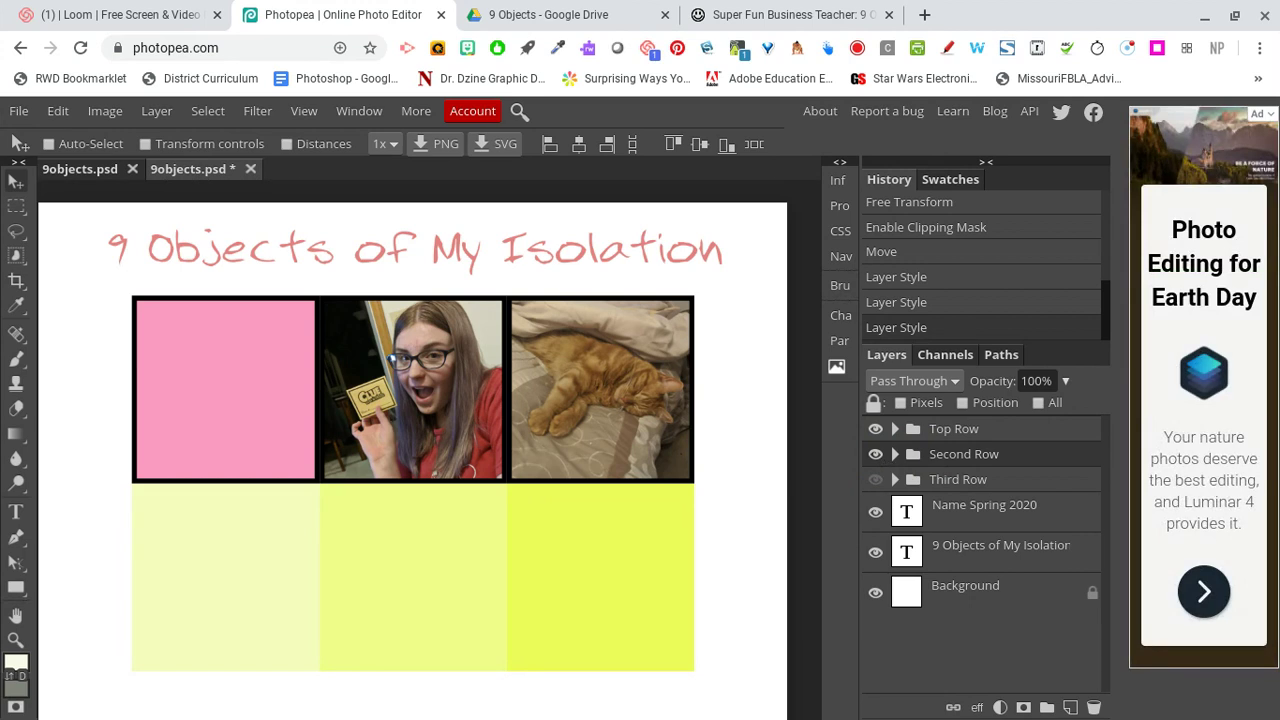
left_click(876, 479)
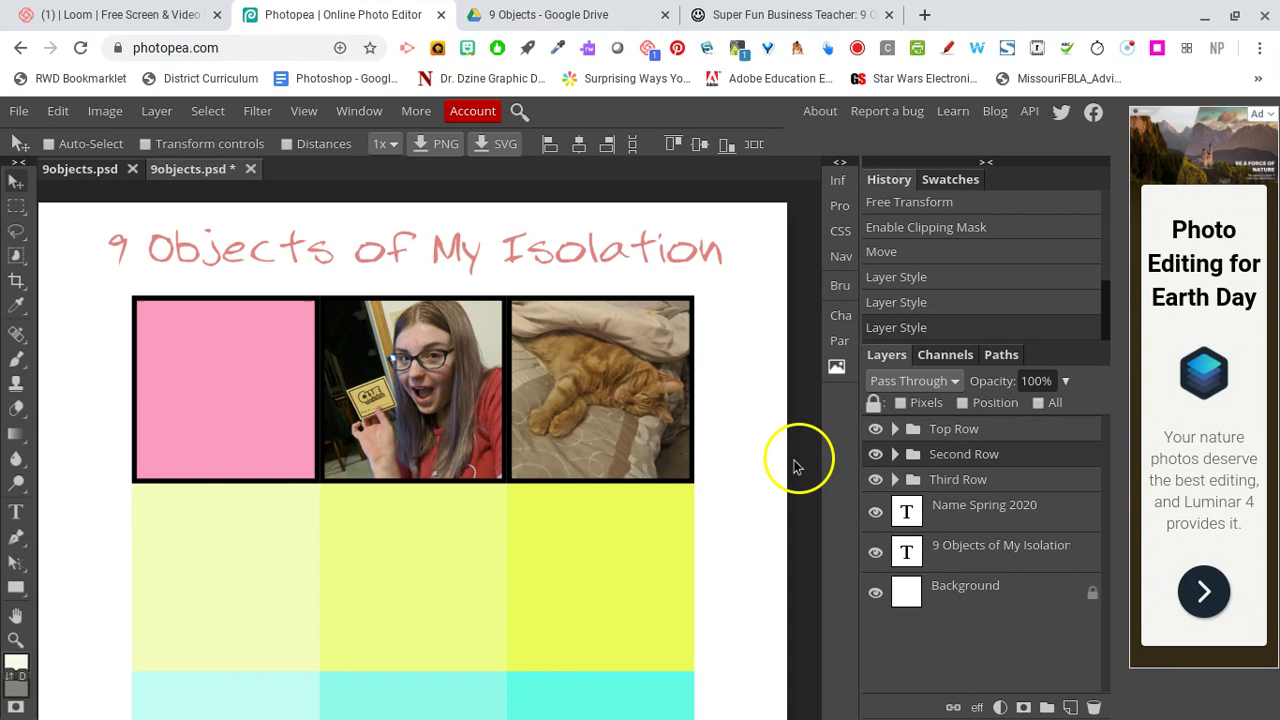
key("ctrl+minus")
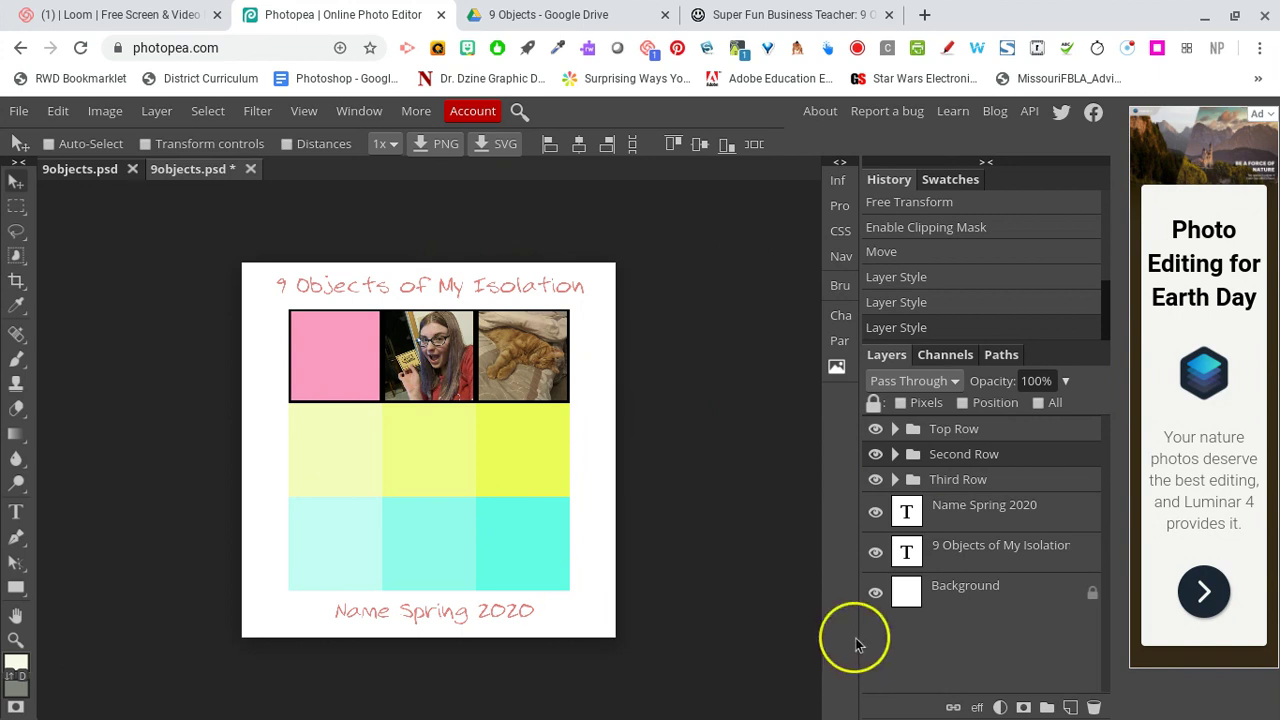
Add a new layer named clouds directly above the Background layer
left_click(940, 597)
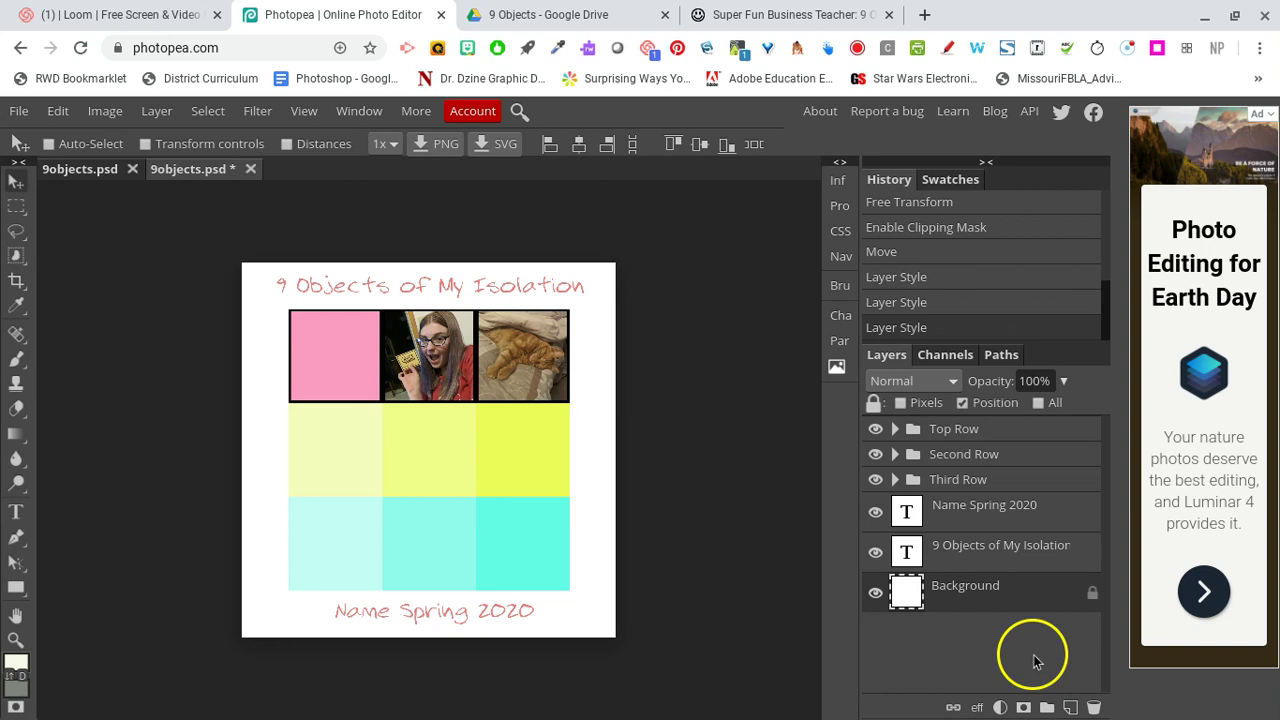
left_click(1070, 706)
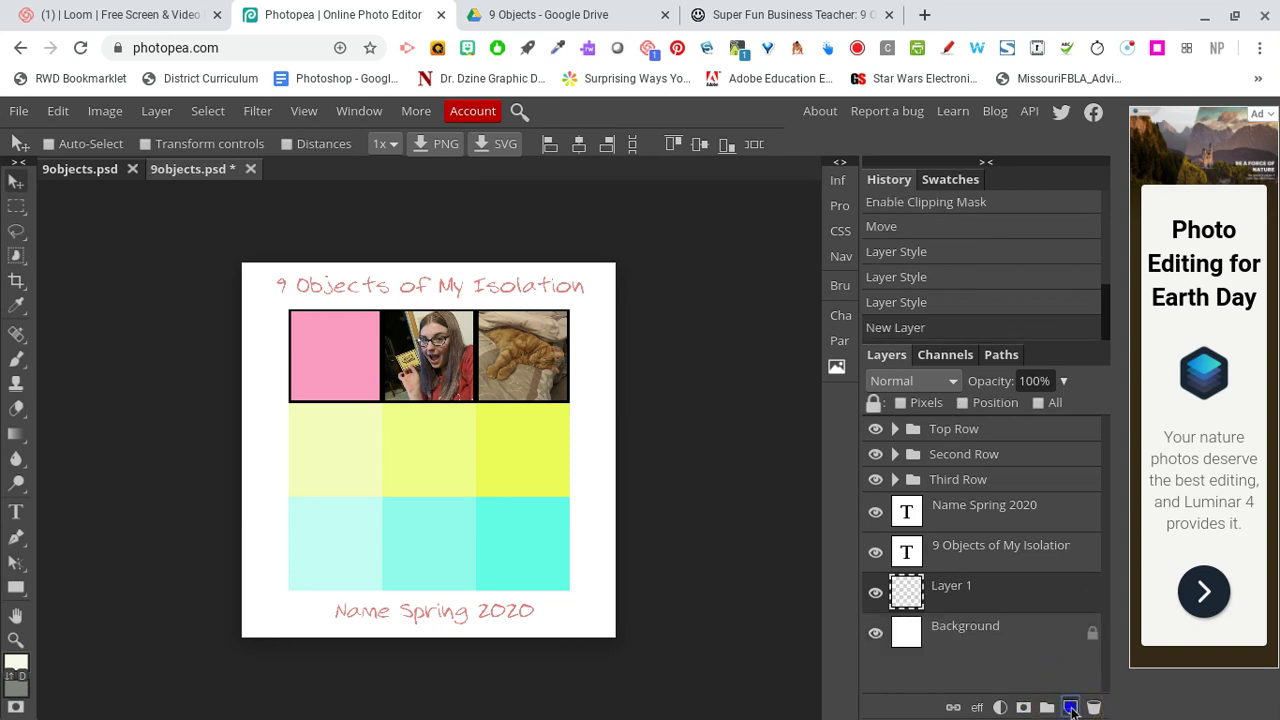
double_click(958, 587)
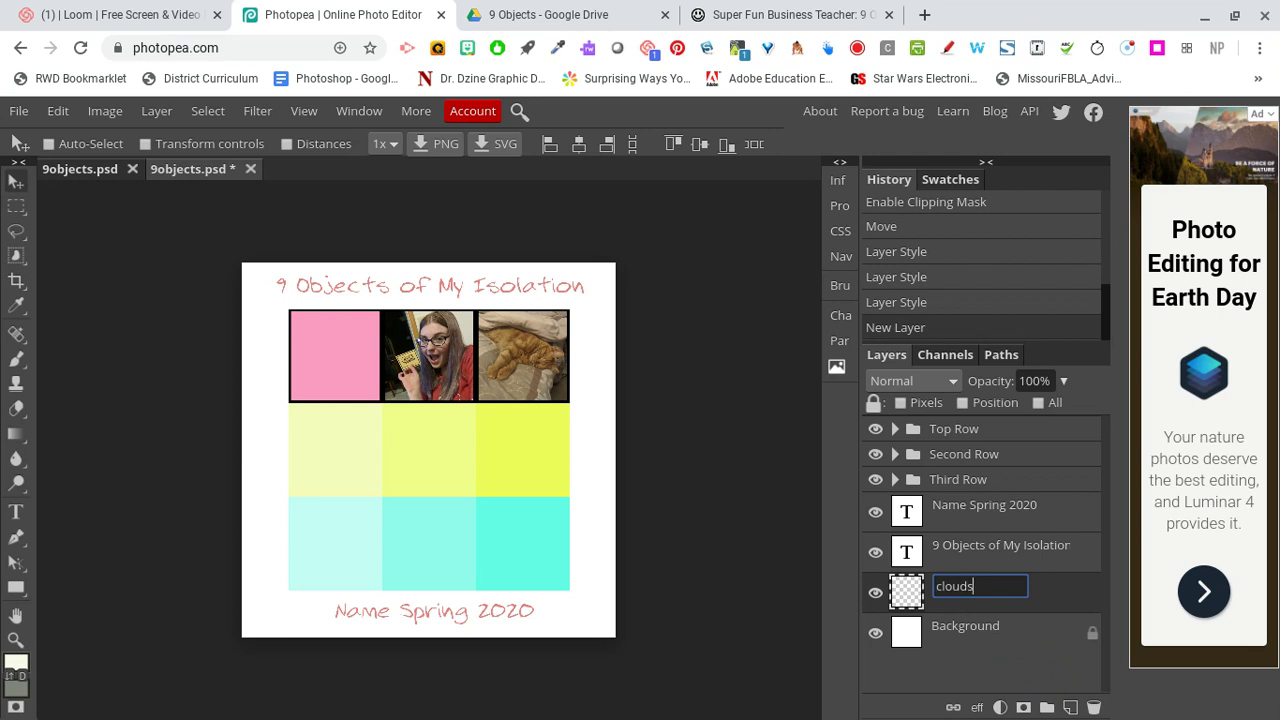
key("Return")
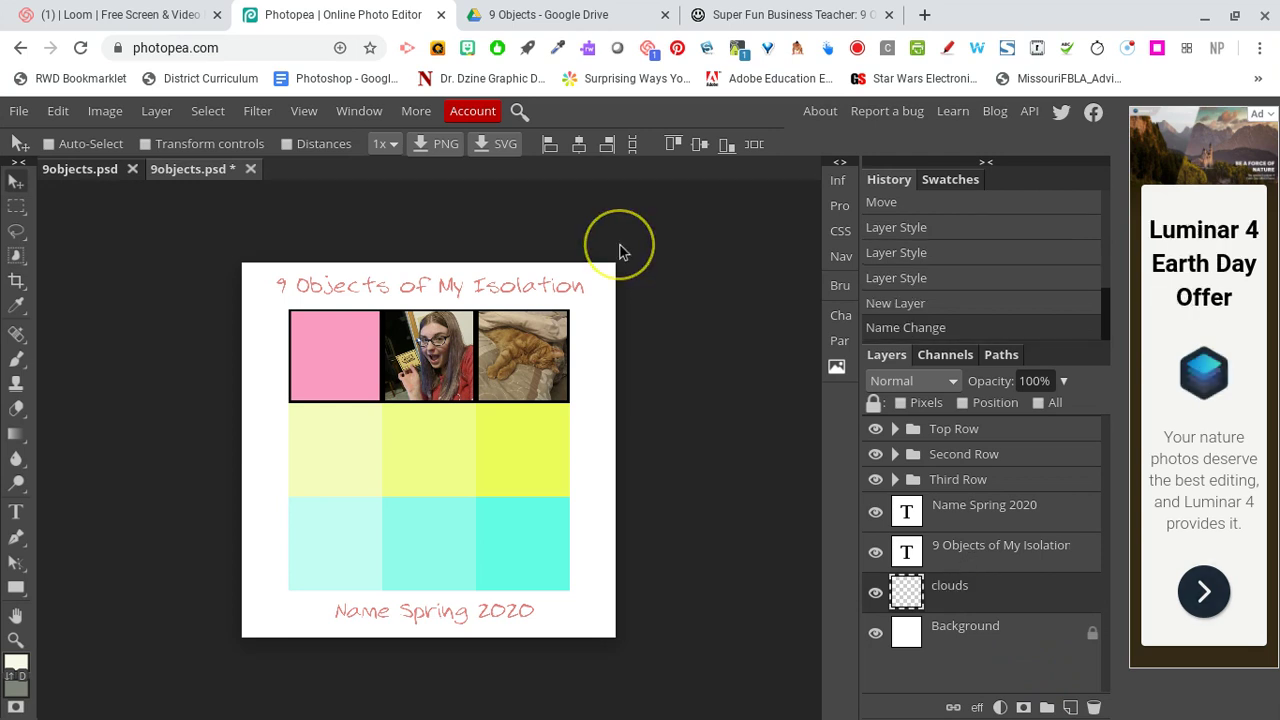
Set the foreground colour to pink f288e3 for the clouds
left_click(263, 118)
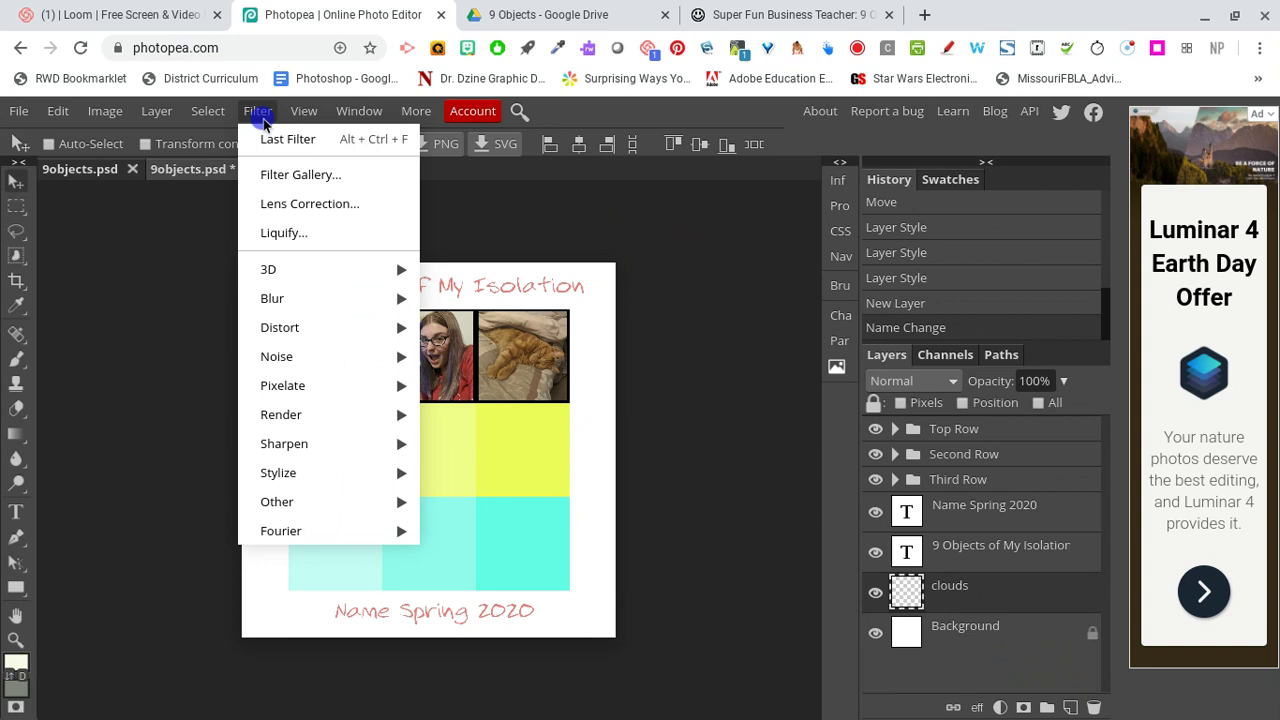
mouse_move(310, 420)
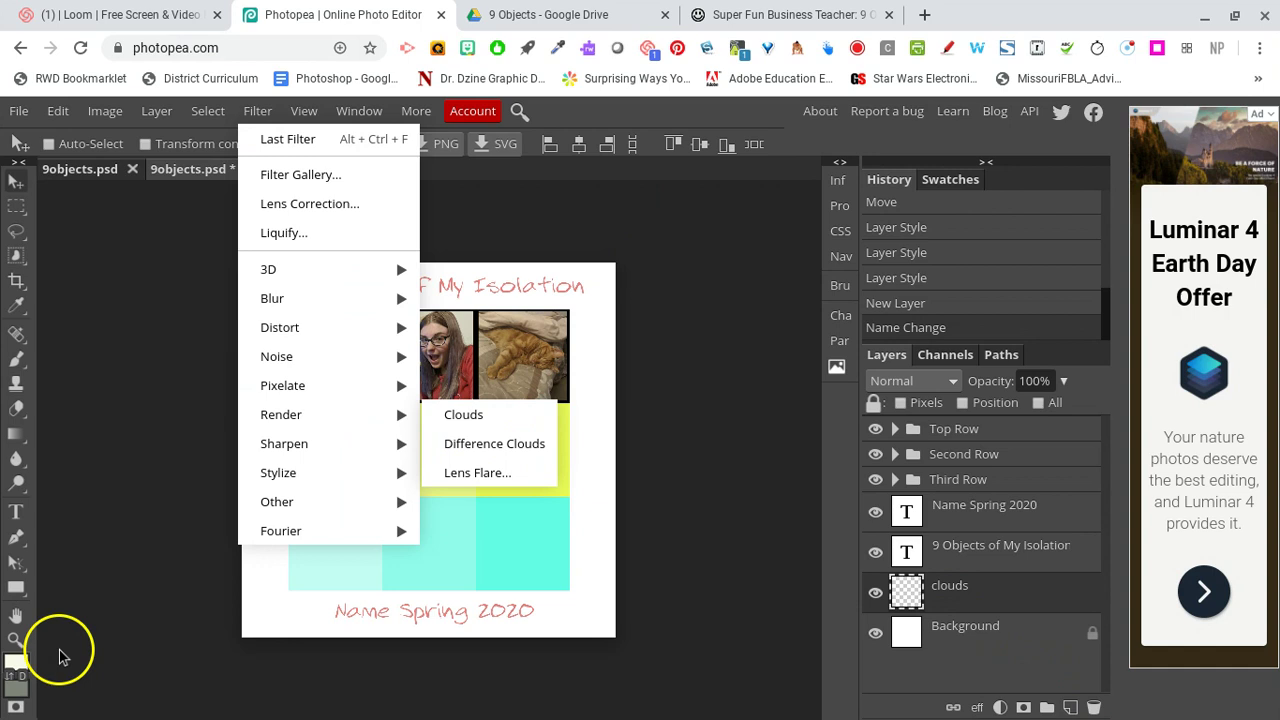
left_click(18, 690)
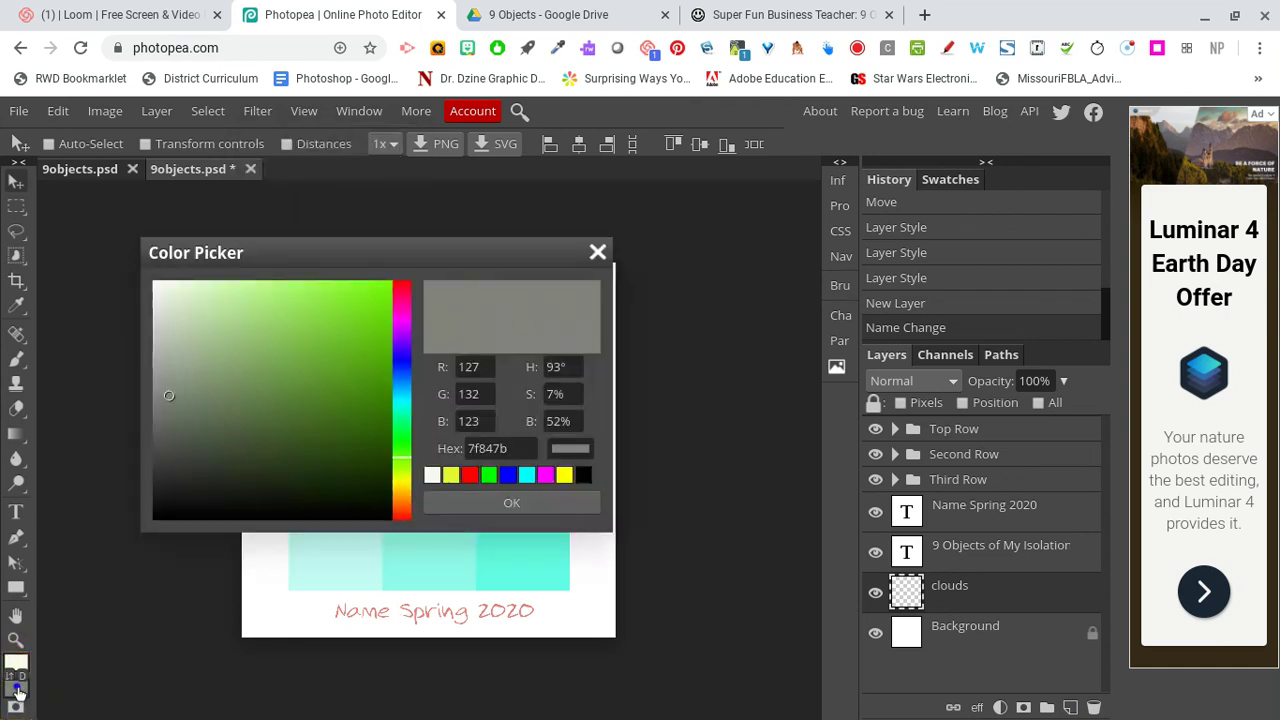
left_click(400, 315)
left_click_drag(332, 300, 257, 294)
left_click(484, 502)
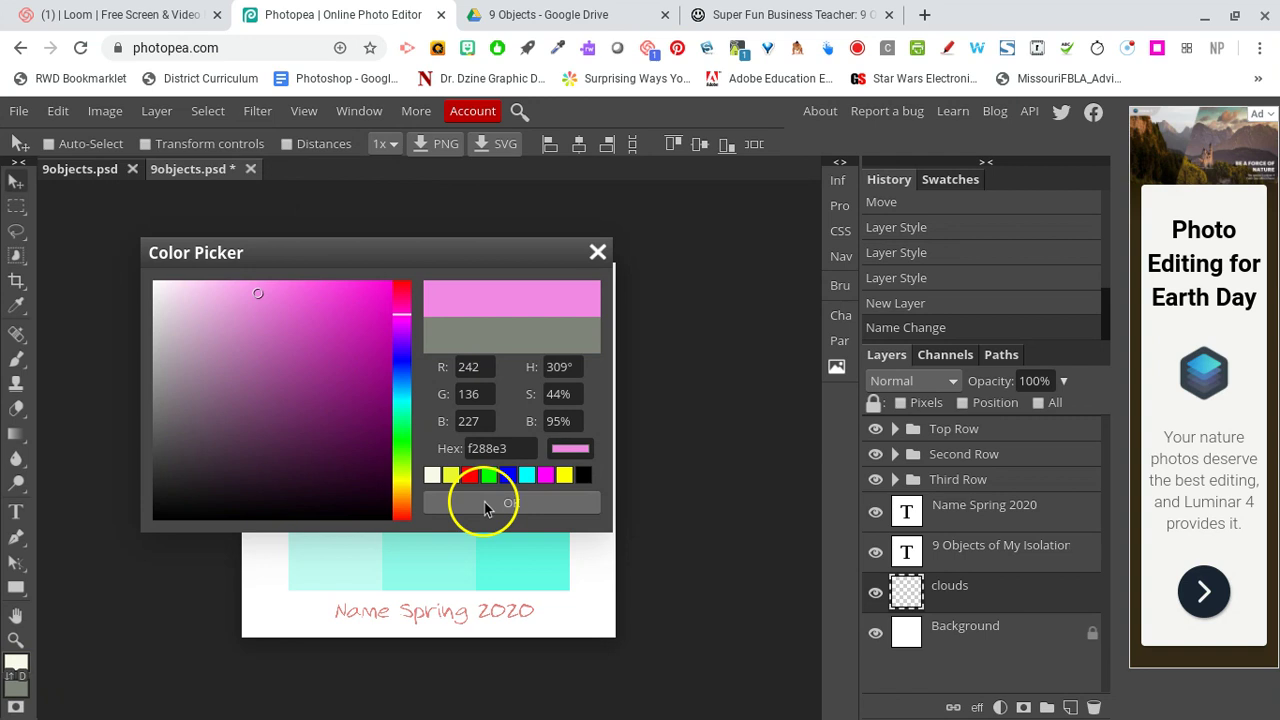
left_click(693, 460)
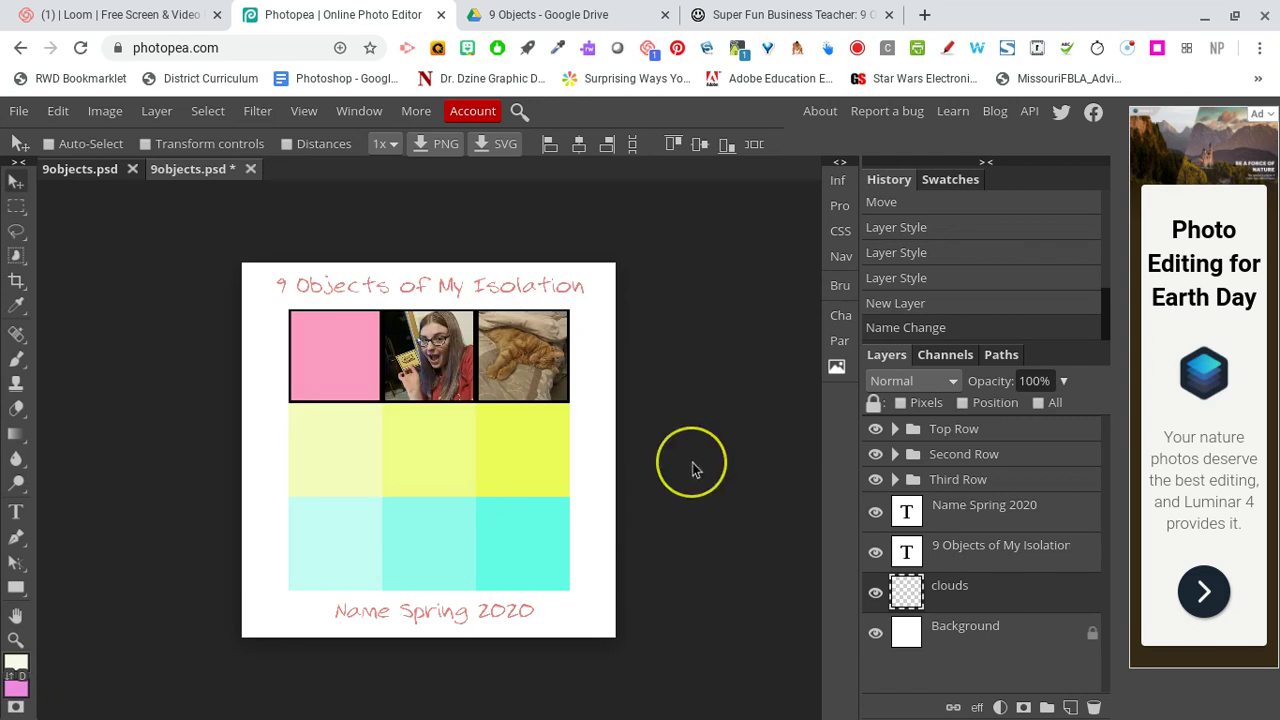
left_click(605, 383)
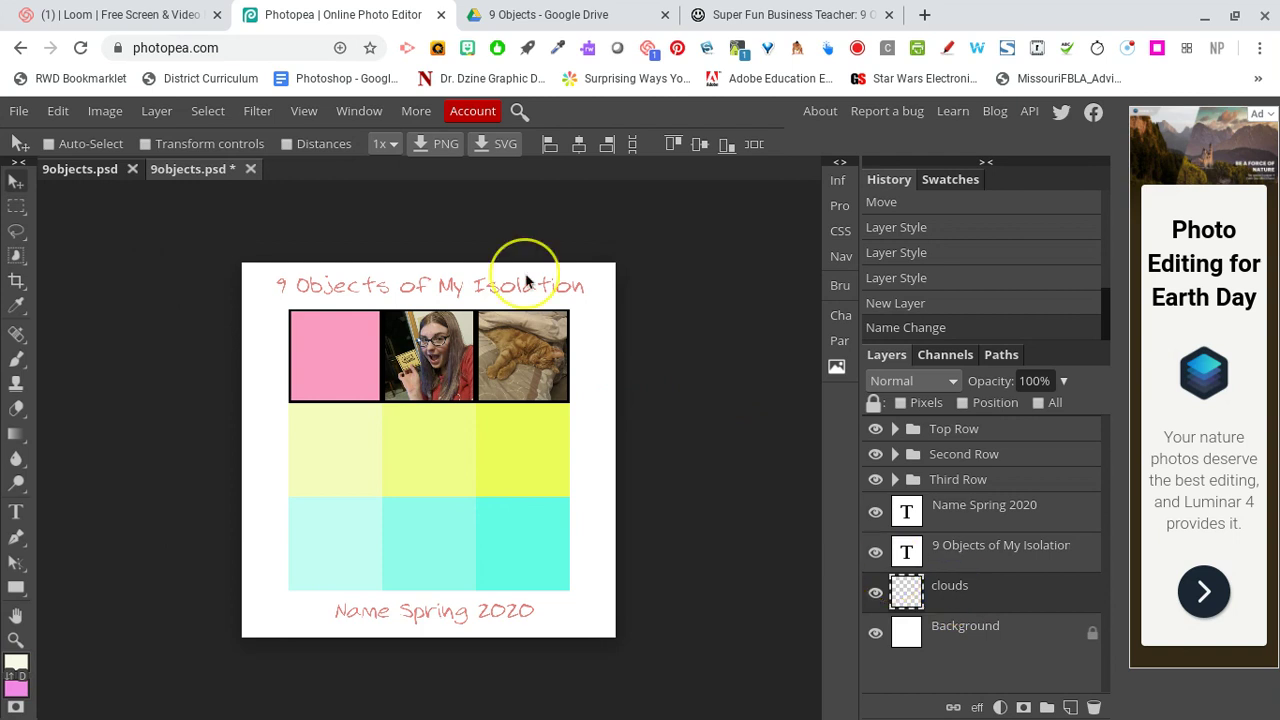
Render Filter > Clouds on the clouds layer and set its opacity to 60%
left_click(262, 112)
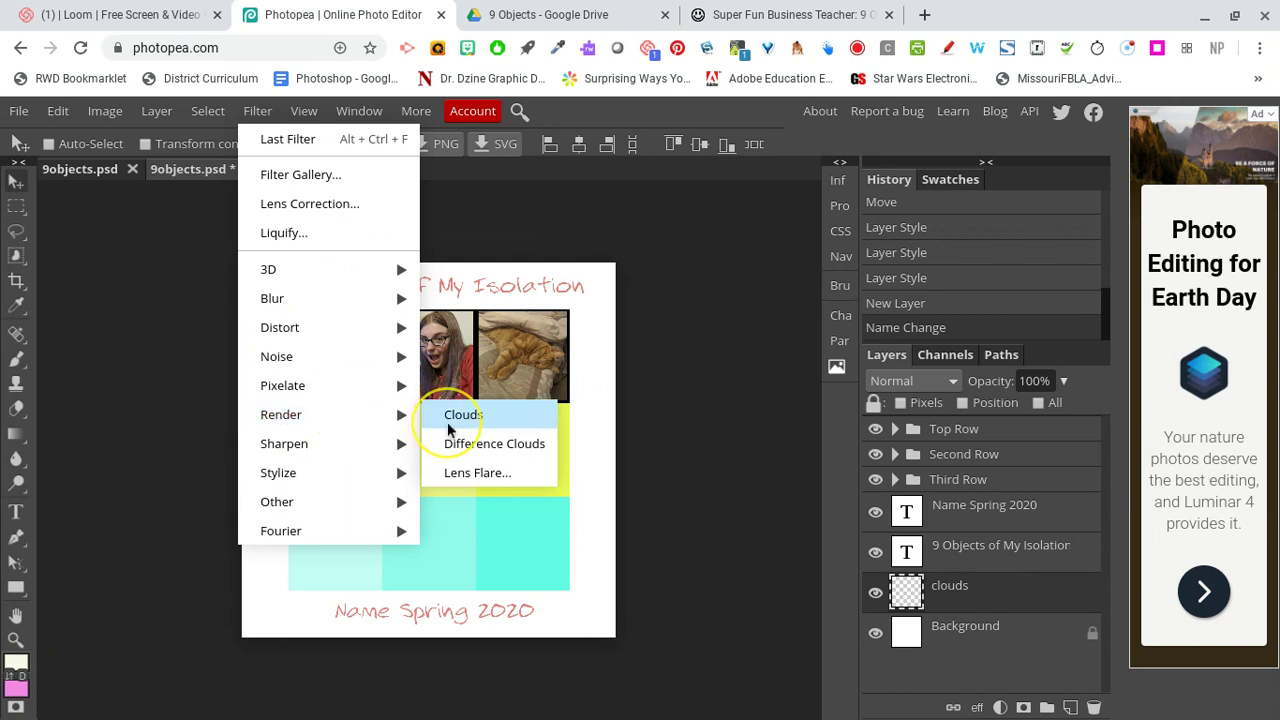
left_click(506, 417)
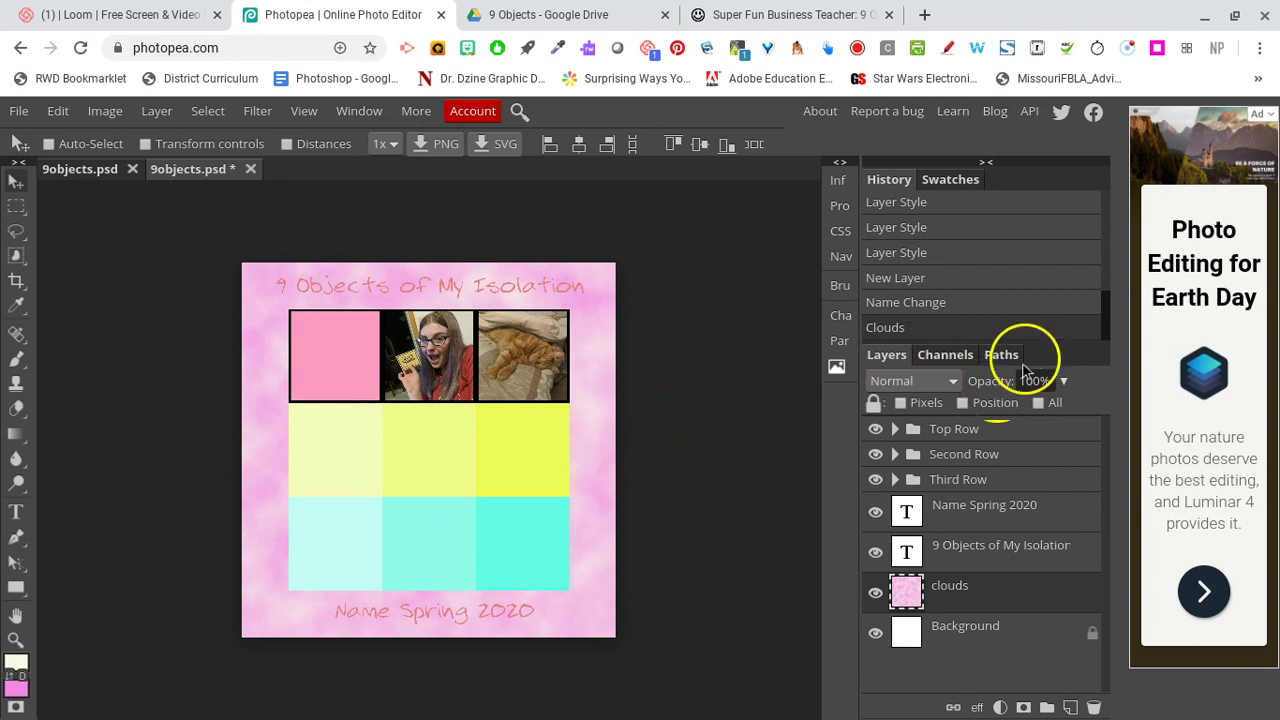
left_click_drag(1020, 378, 943, 389)
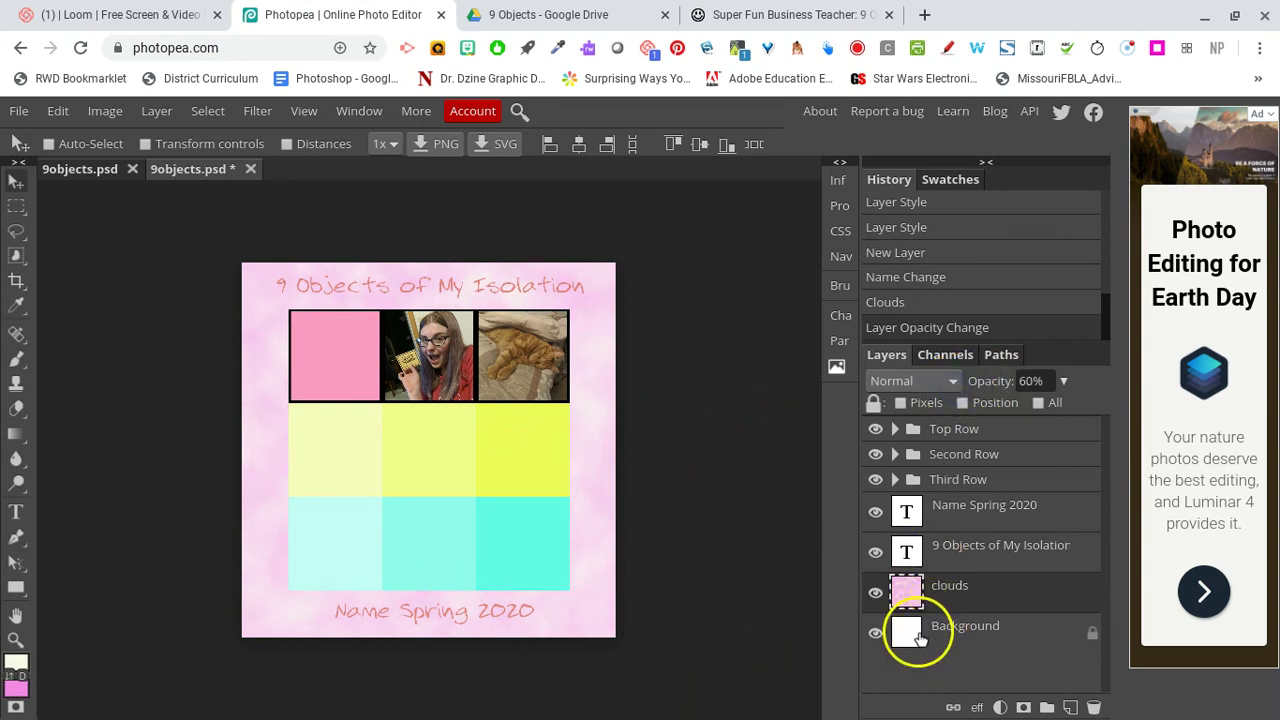
left_click(917, 637)
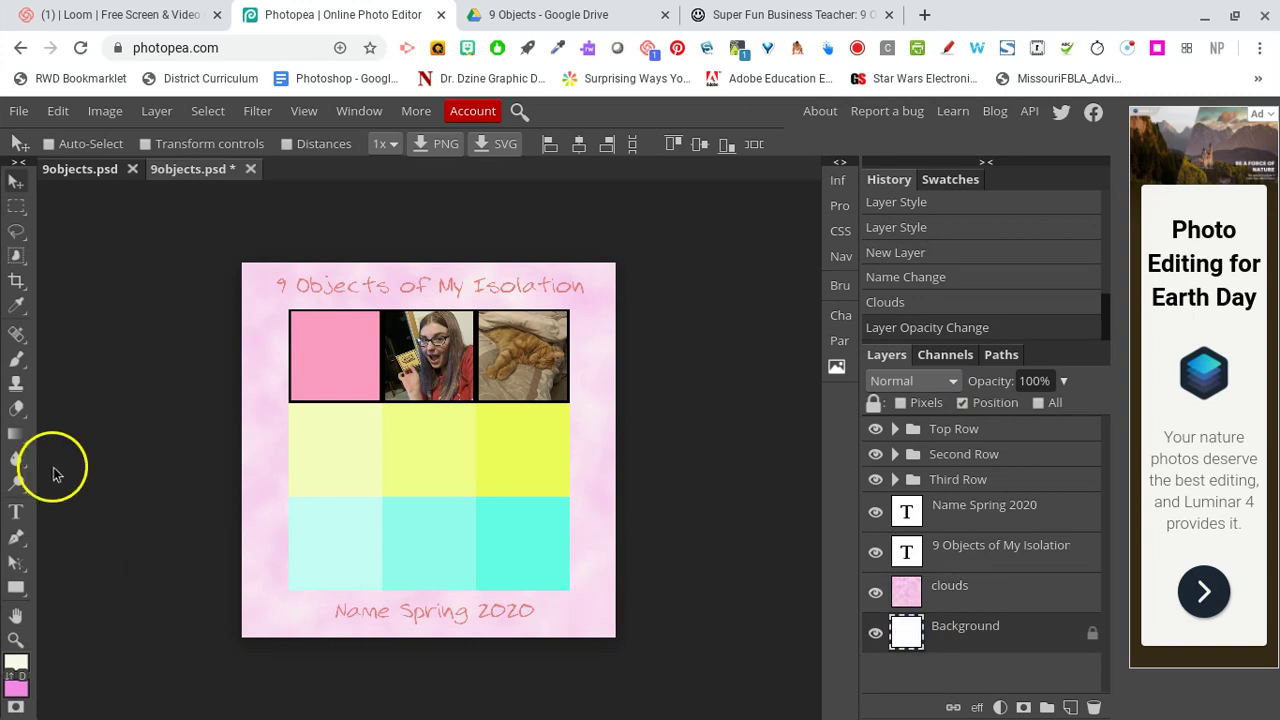
Switch to the Paint Bucket, choose a near-black colour, and fill the Background layer
right_click(20, 440)
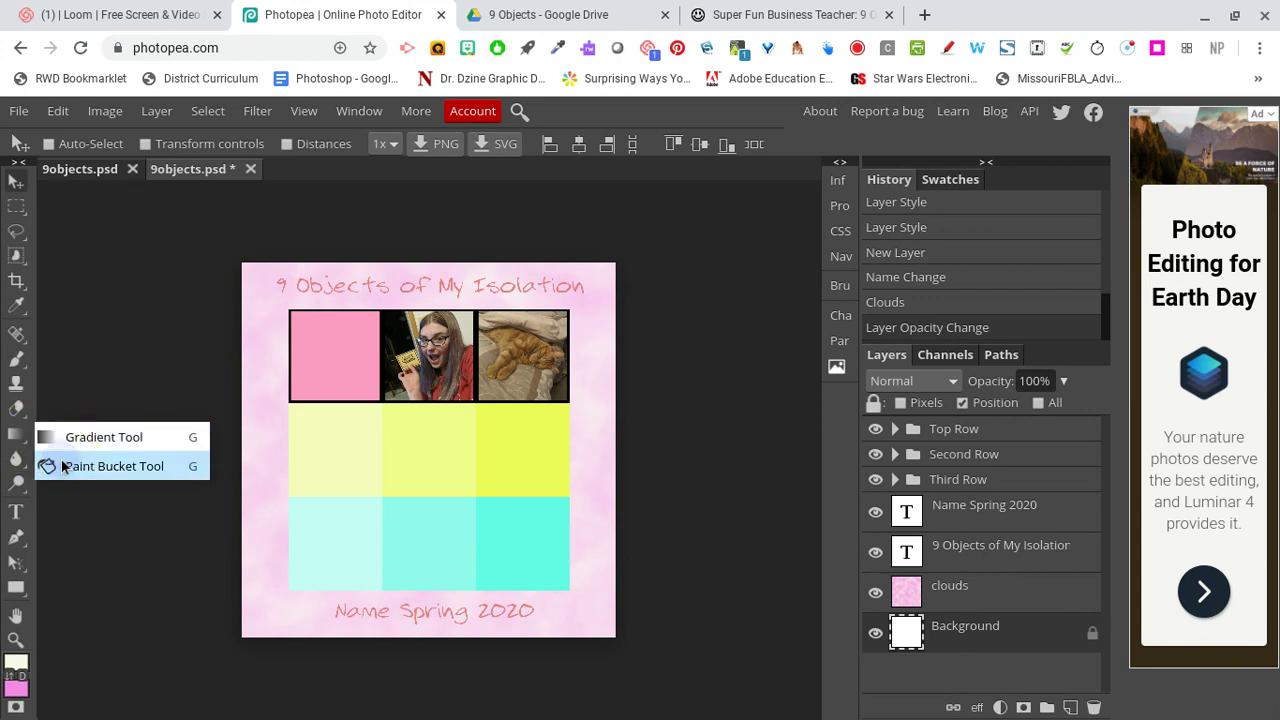
left_click(62, 466)
left_click(16, 690)
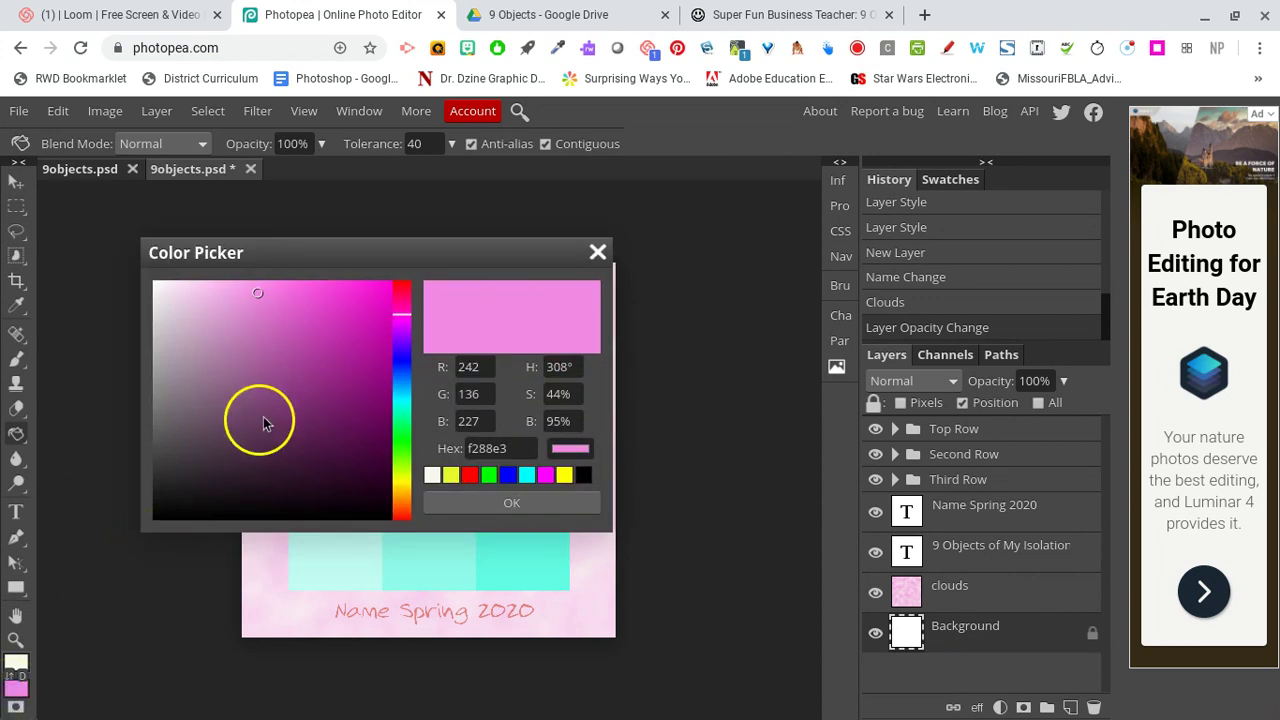
left_click_drag(200, 478, 150, 522)
left_click(488, 505)
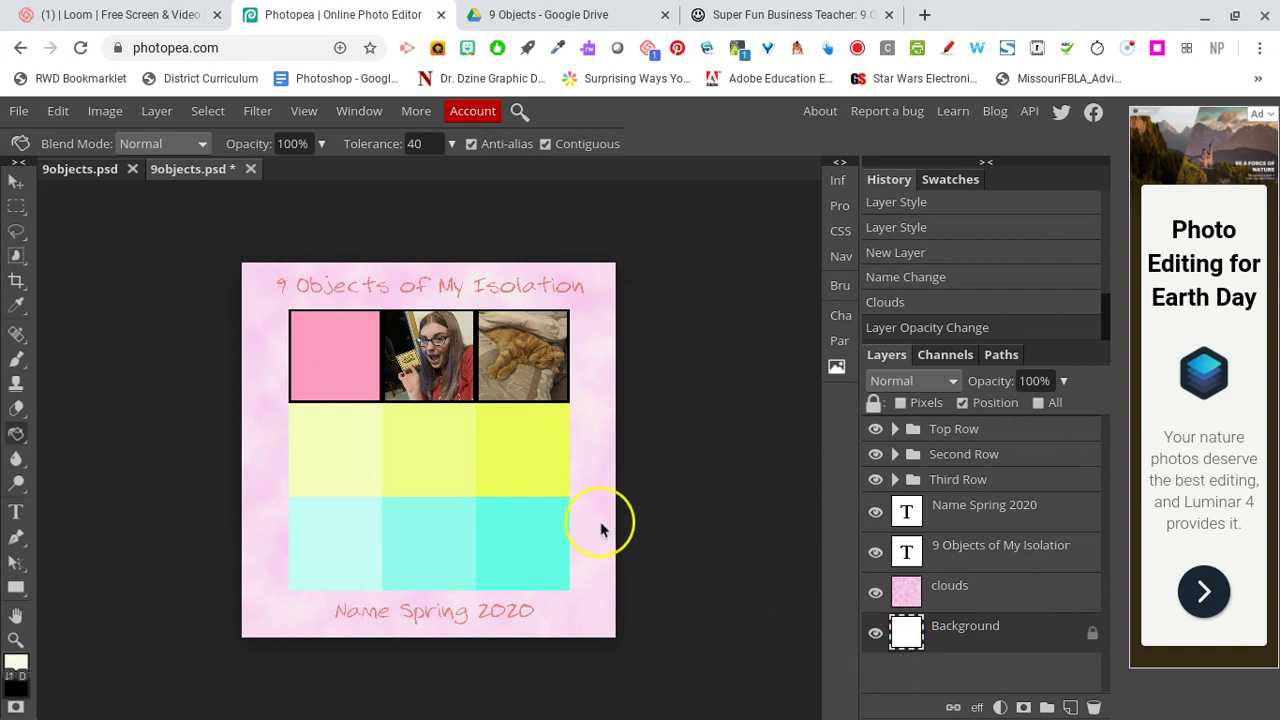
left_click(600, 528)
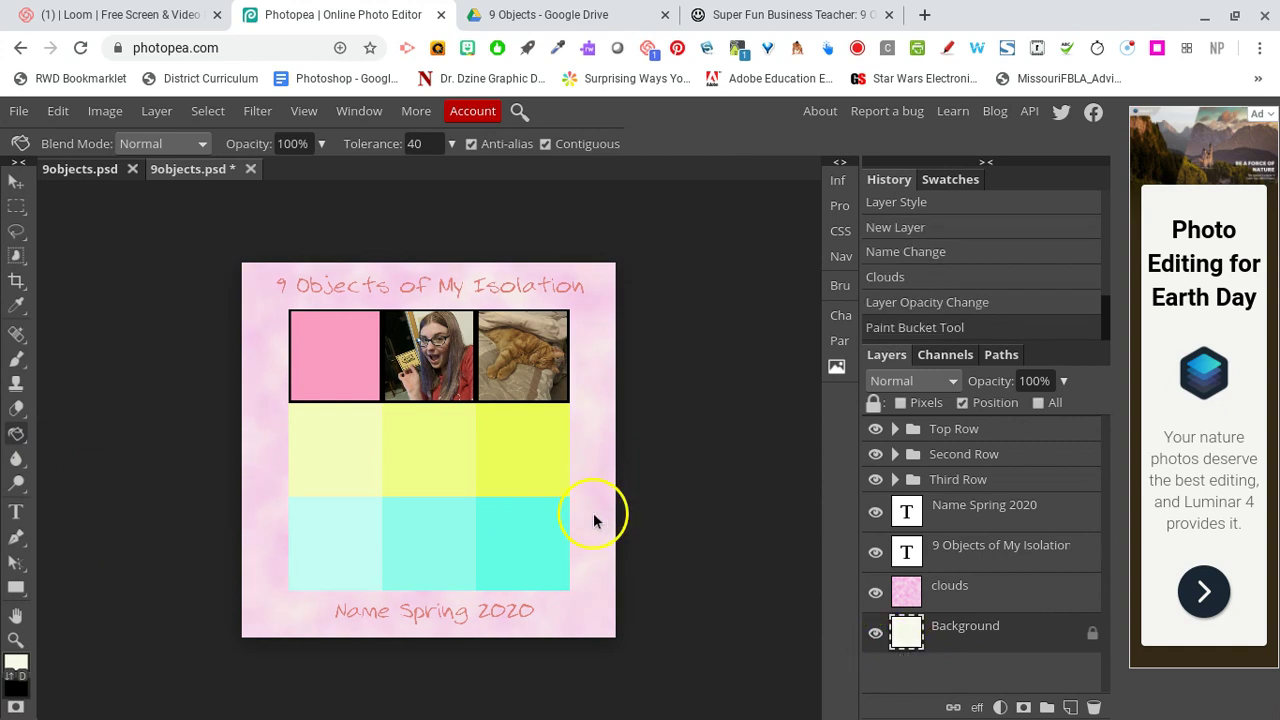
left_click(594, 515)
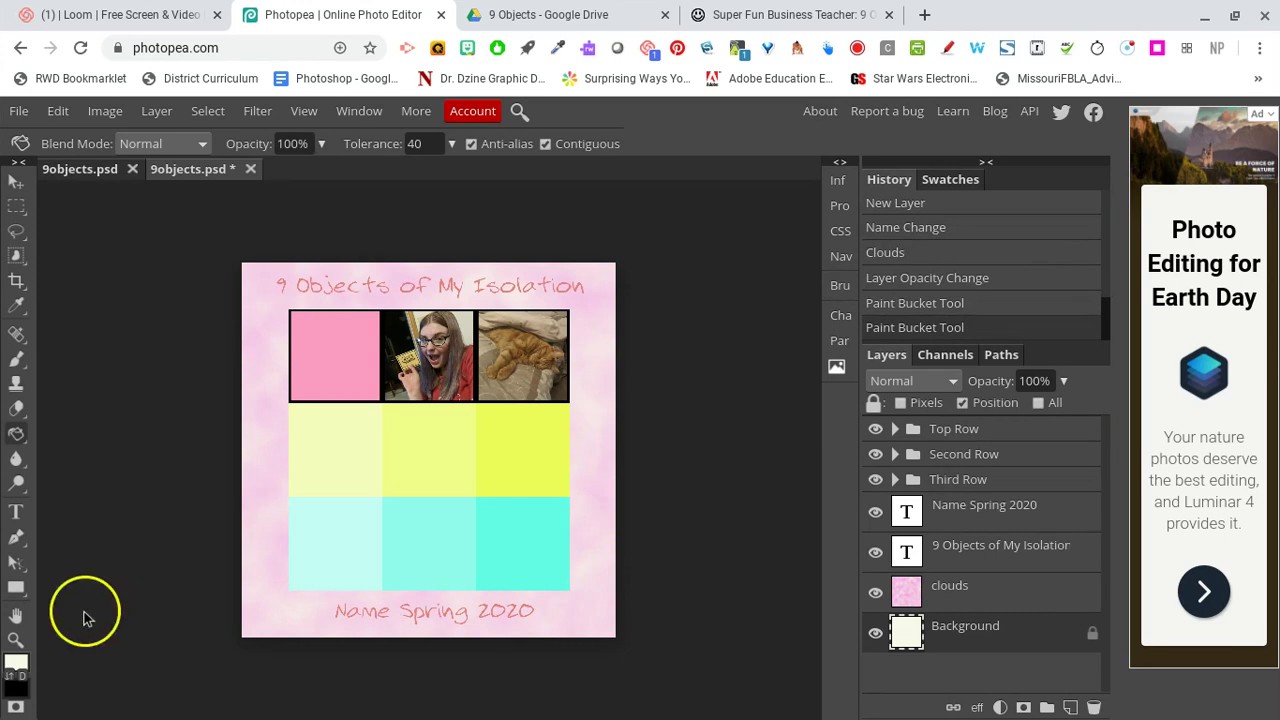
Swap to black, refill the Background, and toggle the clouds layer to compare
left_click(10, 683)
left_click(648, 513)
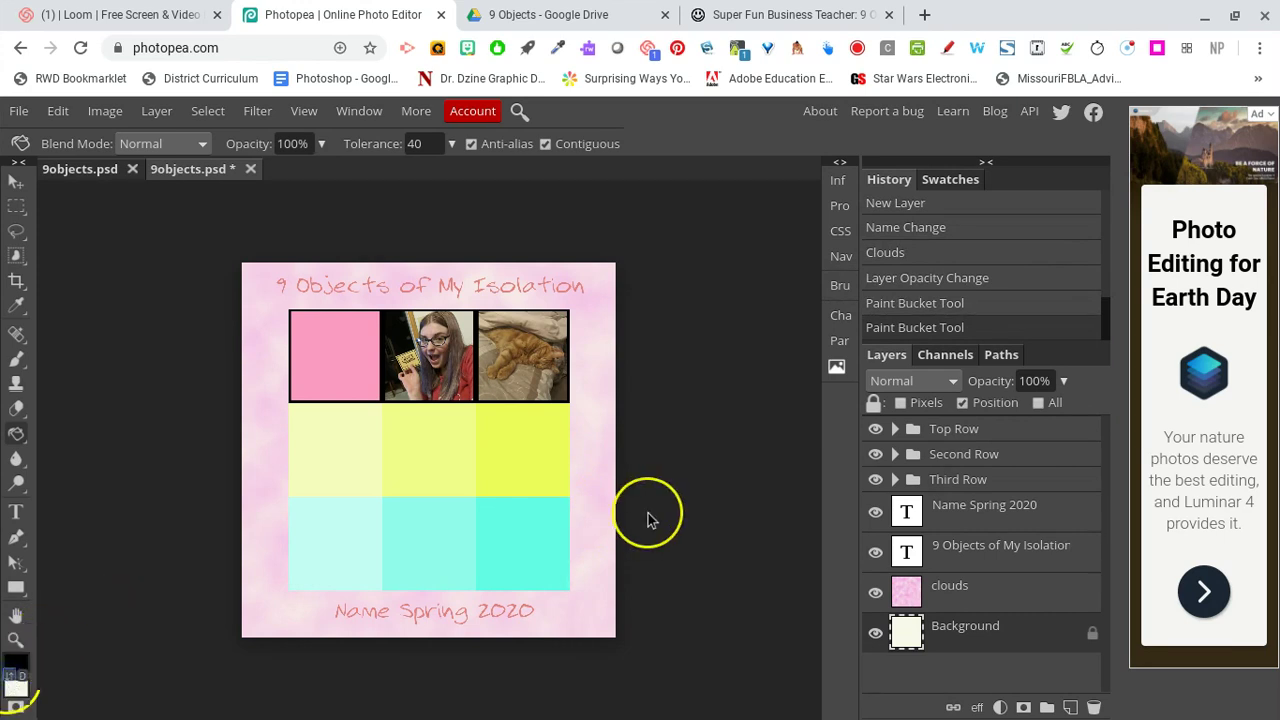
left_click(591, 520)
left_click(590, 517)
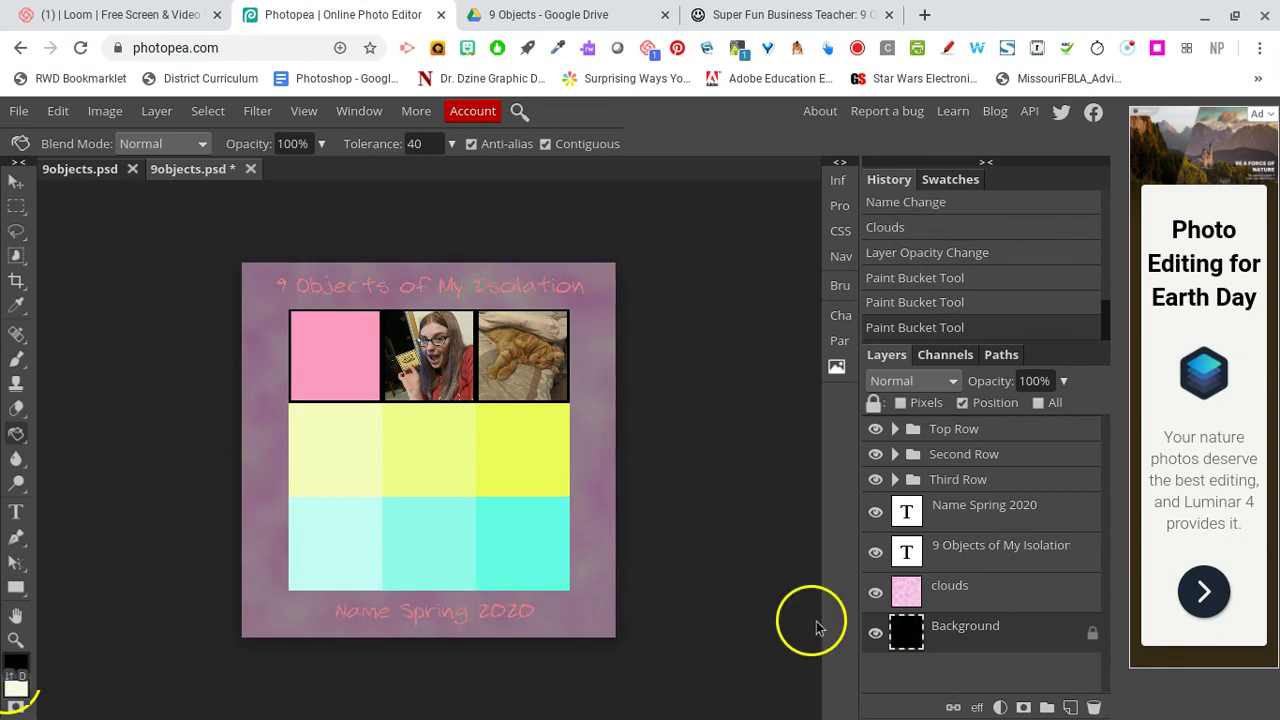
left_click(876, 594)
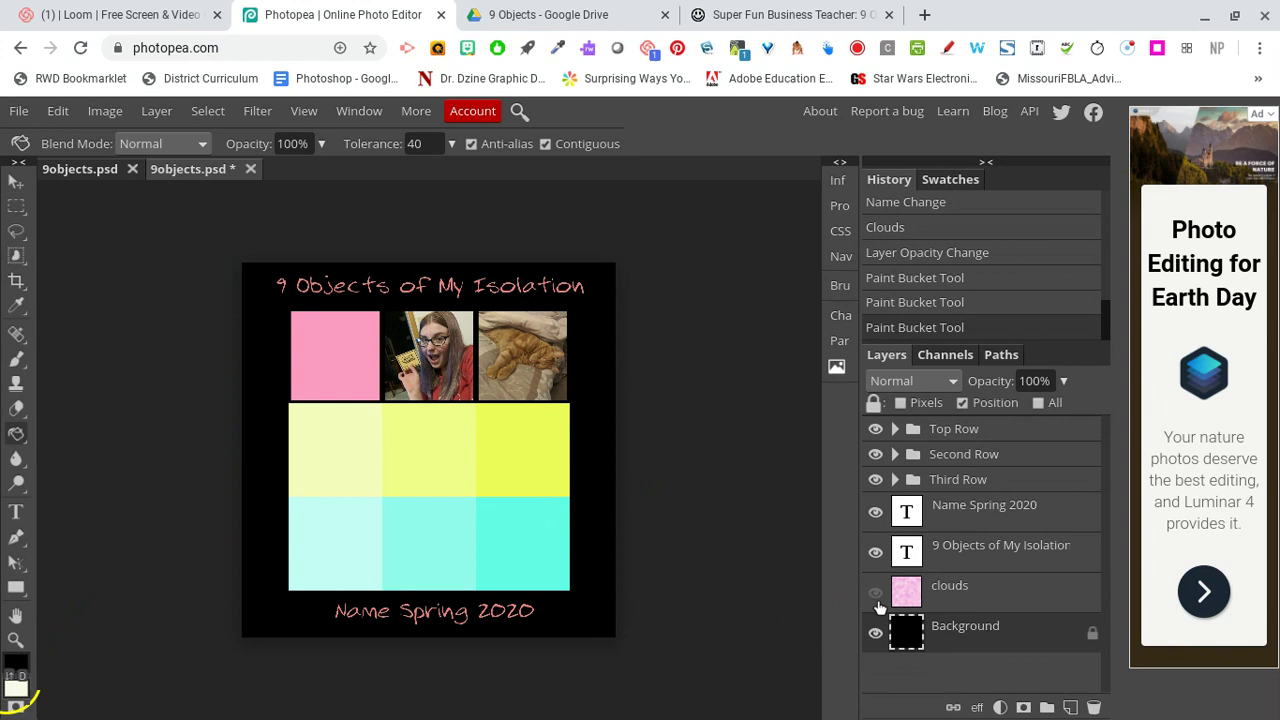
left_click(876, 594)
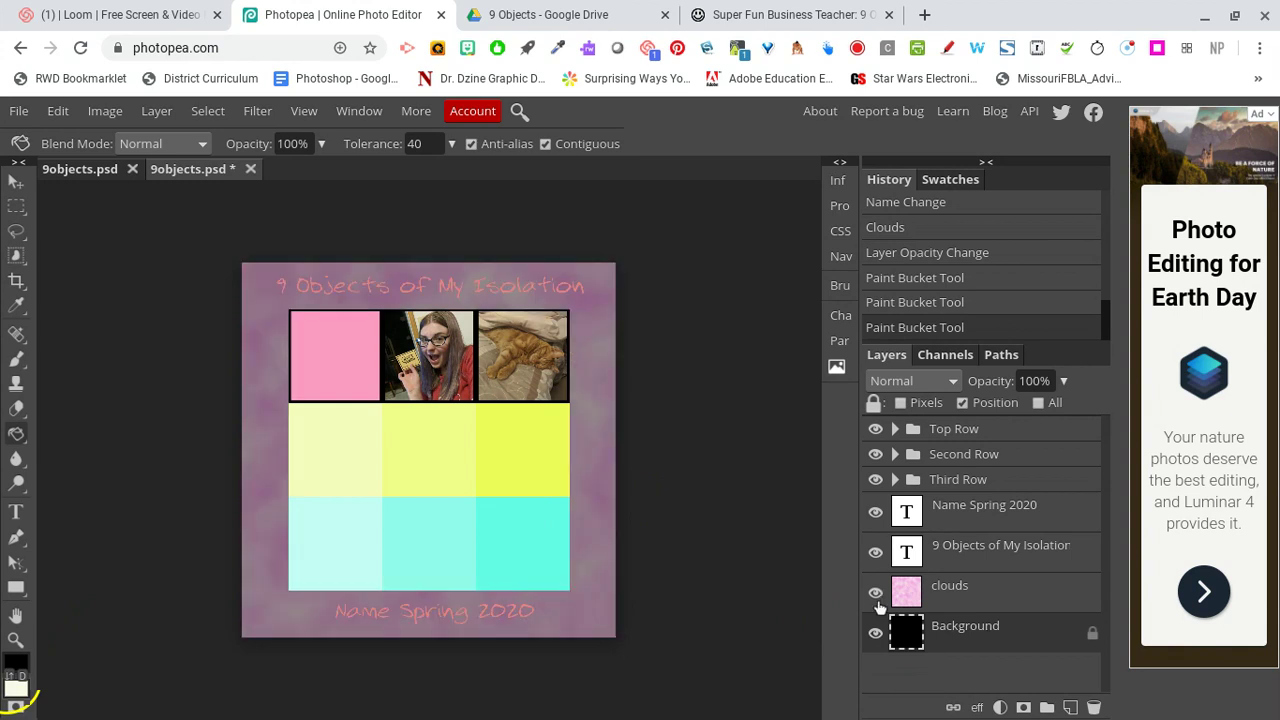
left_click(948, 590)
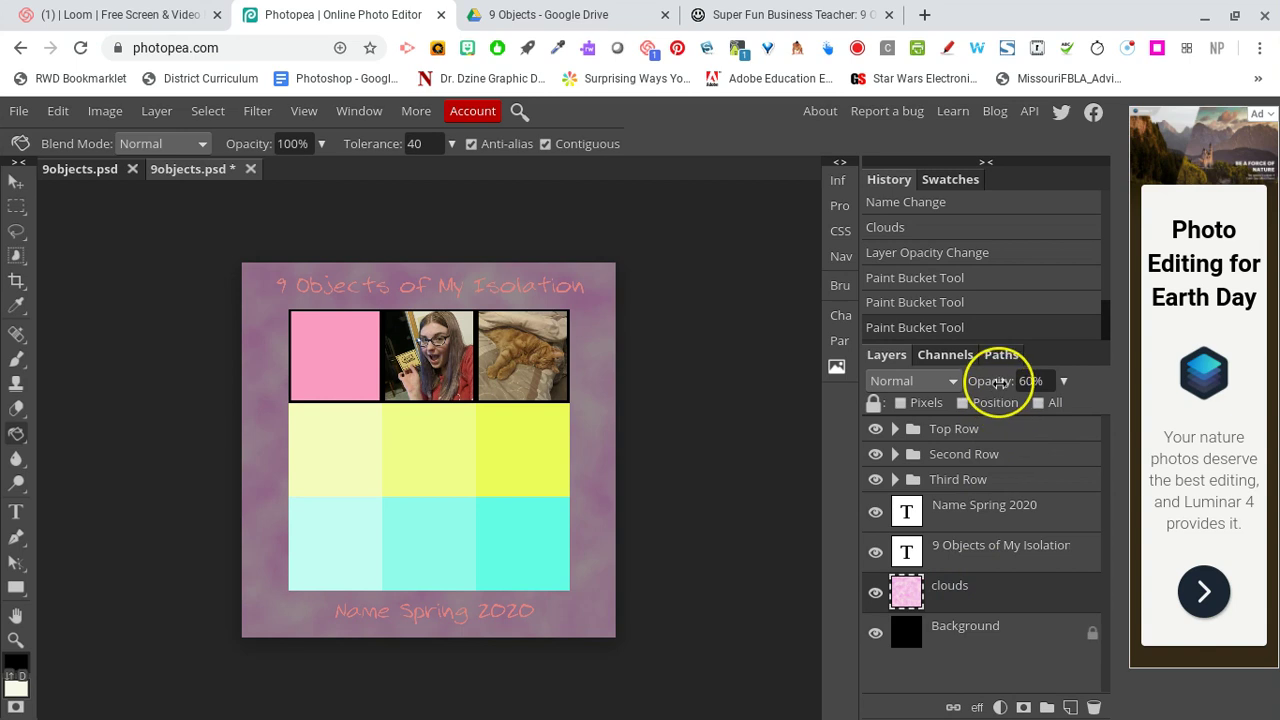
Lower the clouds layer opacity to 25% and zoom around to check the dark plum backdrop
left_click_drag(999, 382, 960, 401)
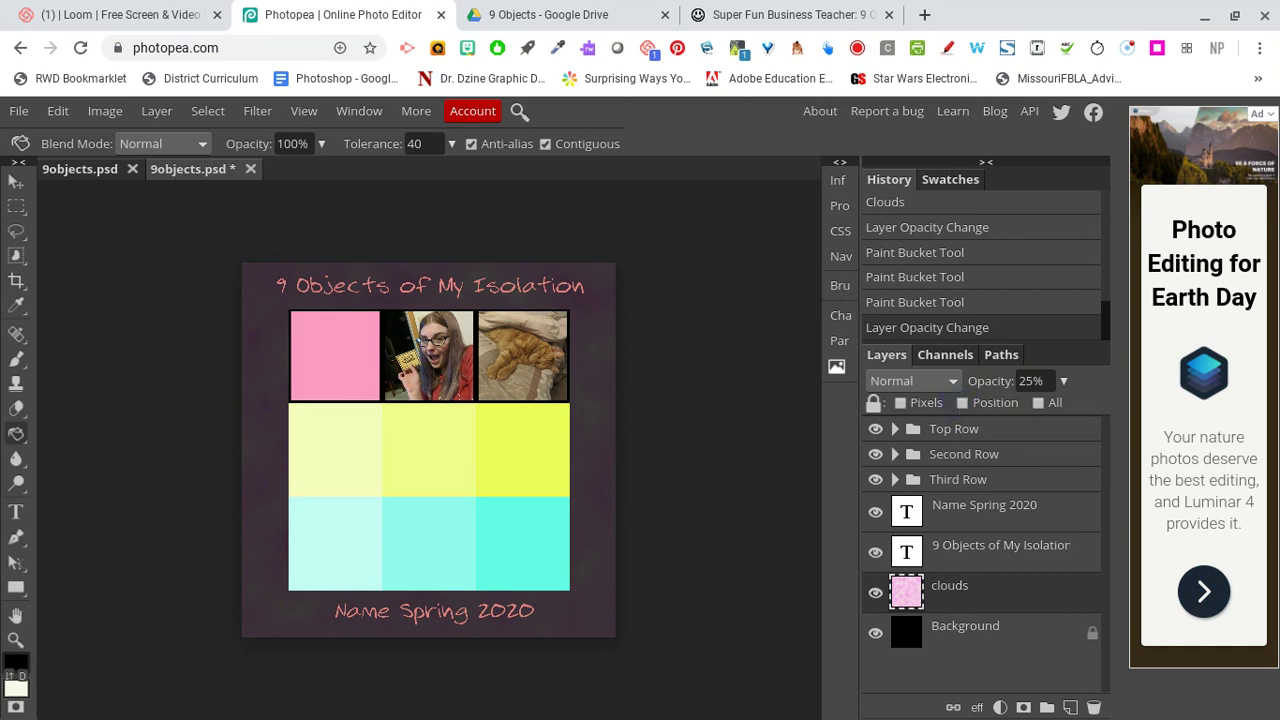
key("ctrl+plus")
key("ctrl+plus")
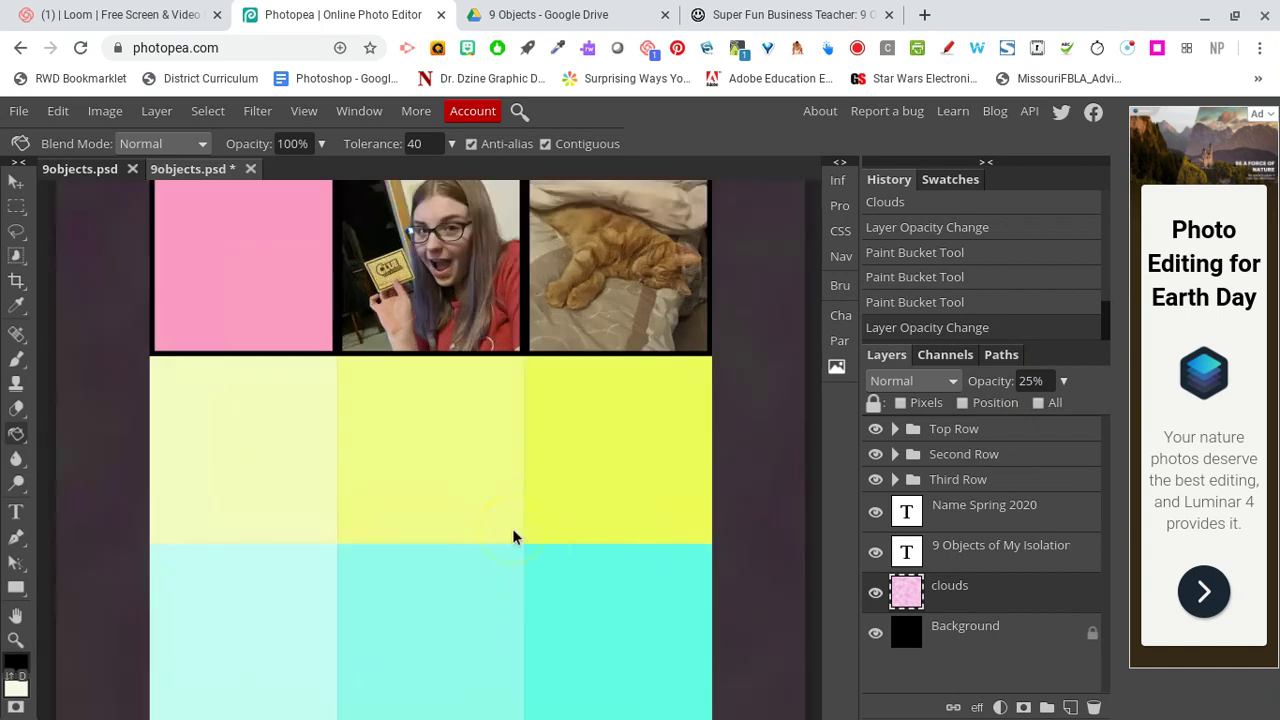
key("ctrl+minus")
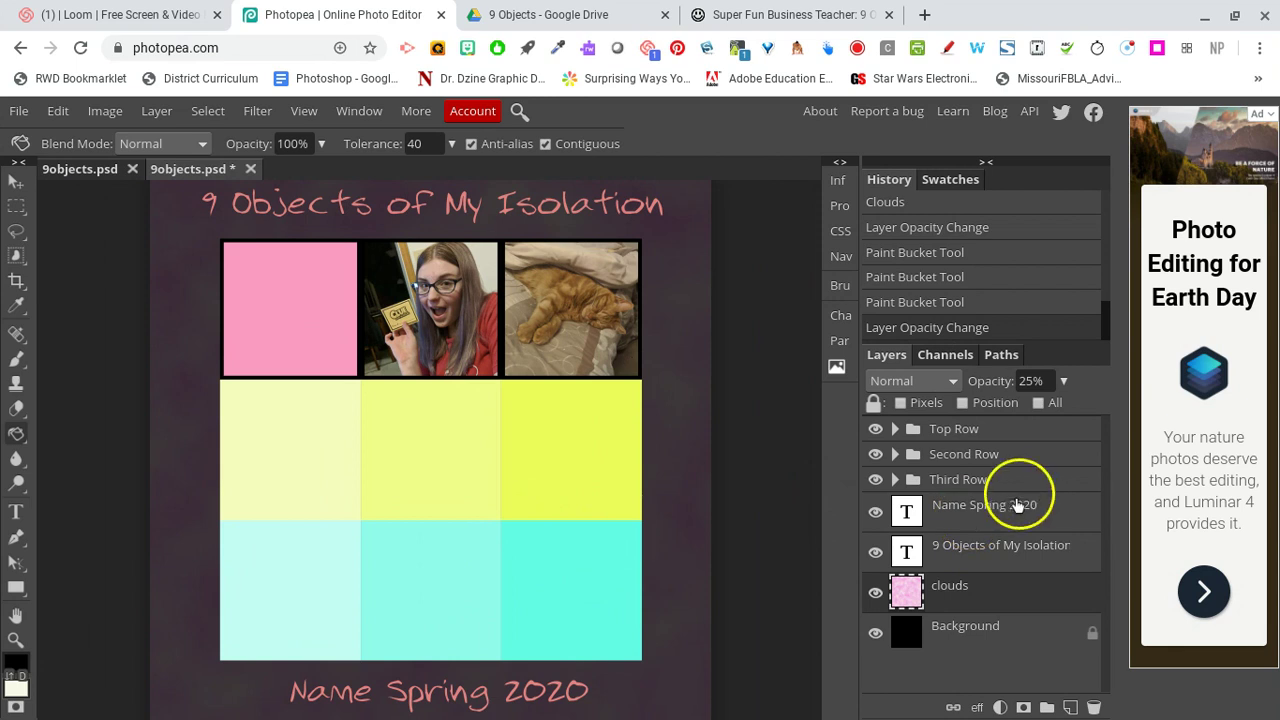
key("ctrl+minus")
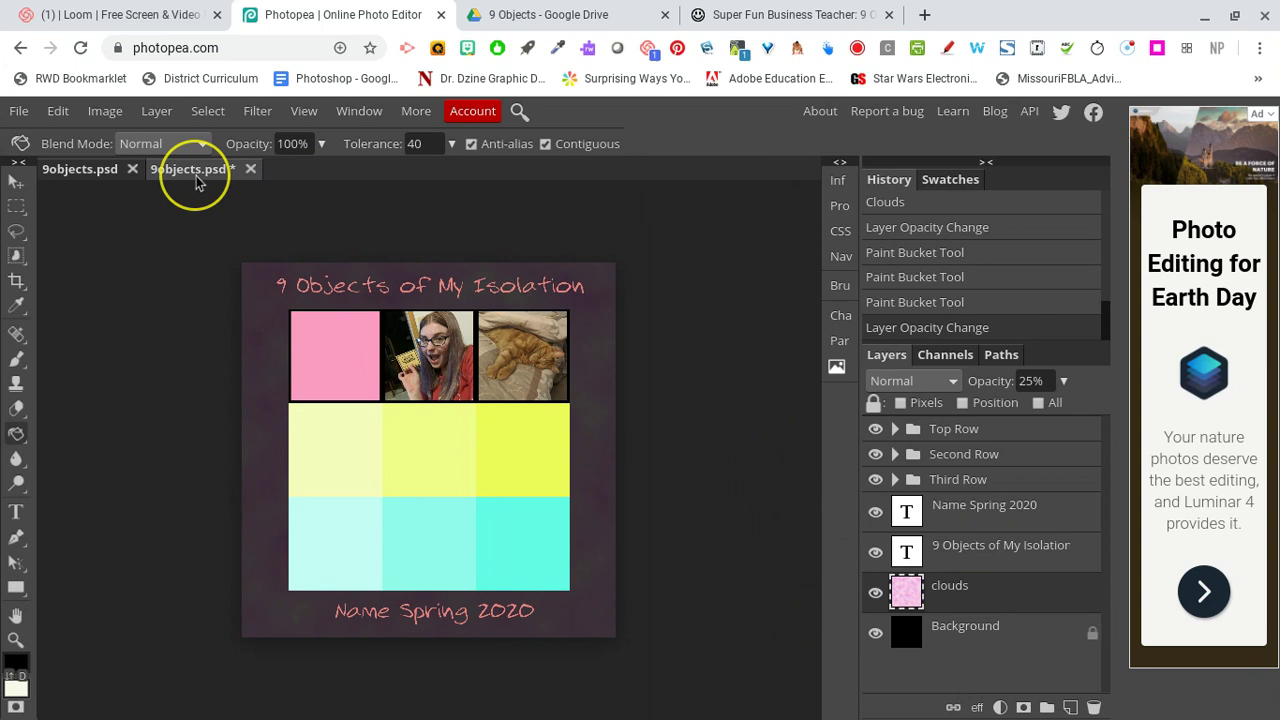
Show the File > Export as formats (PNG, JPG, SVG, GIF, PDF) and choose JPG
left_click(20, 112)
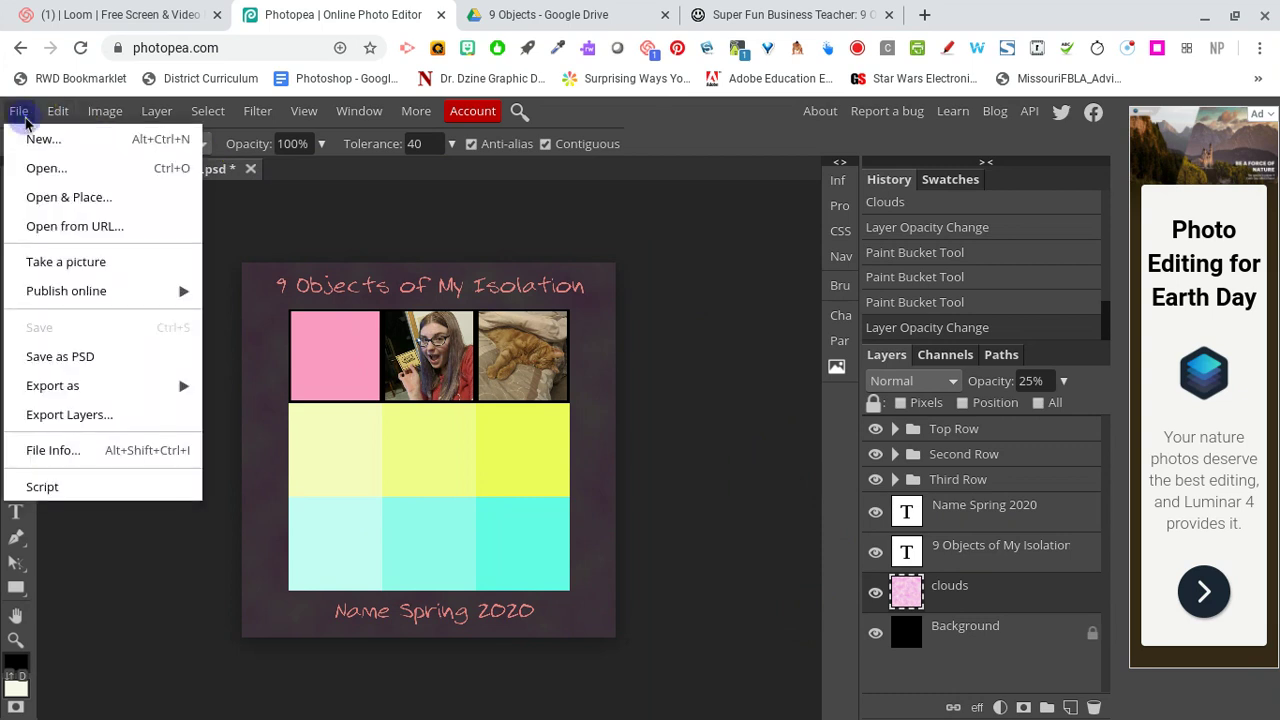
left_click(77, 356)
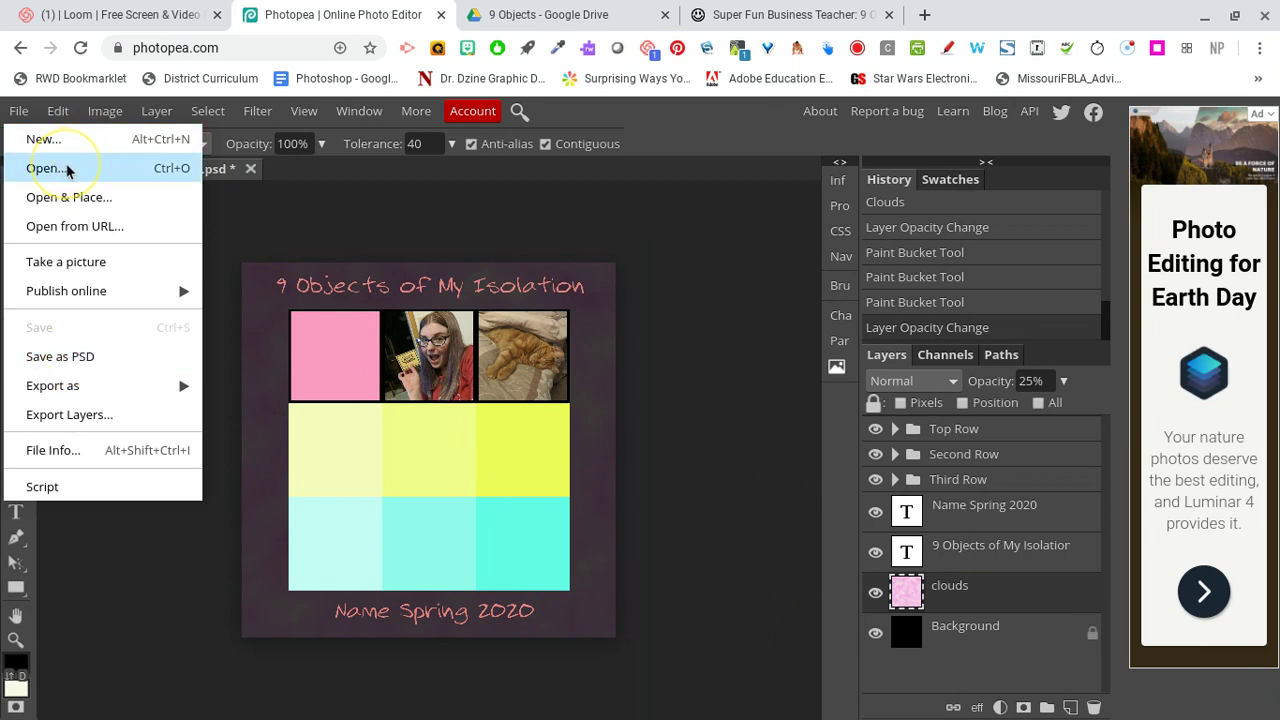
left_click(67, 357)
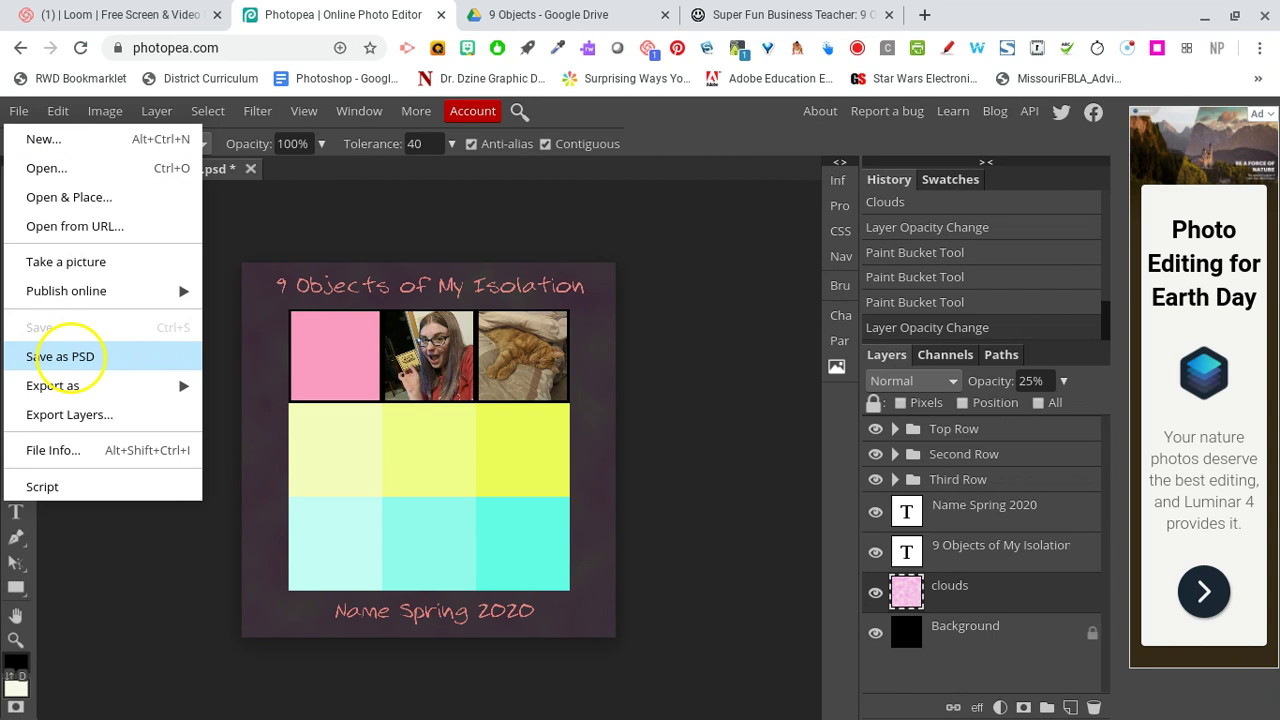
left_click(75, 385)
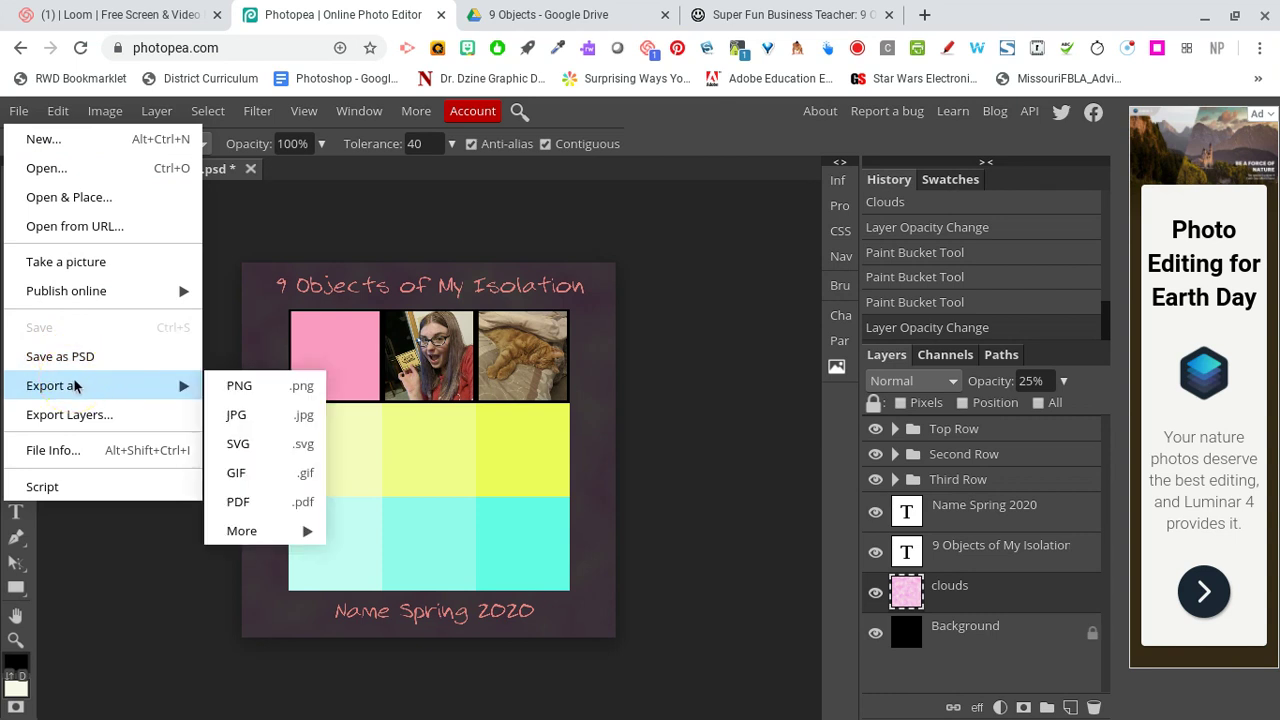
left_click(238, 416)
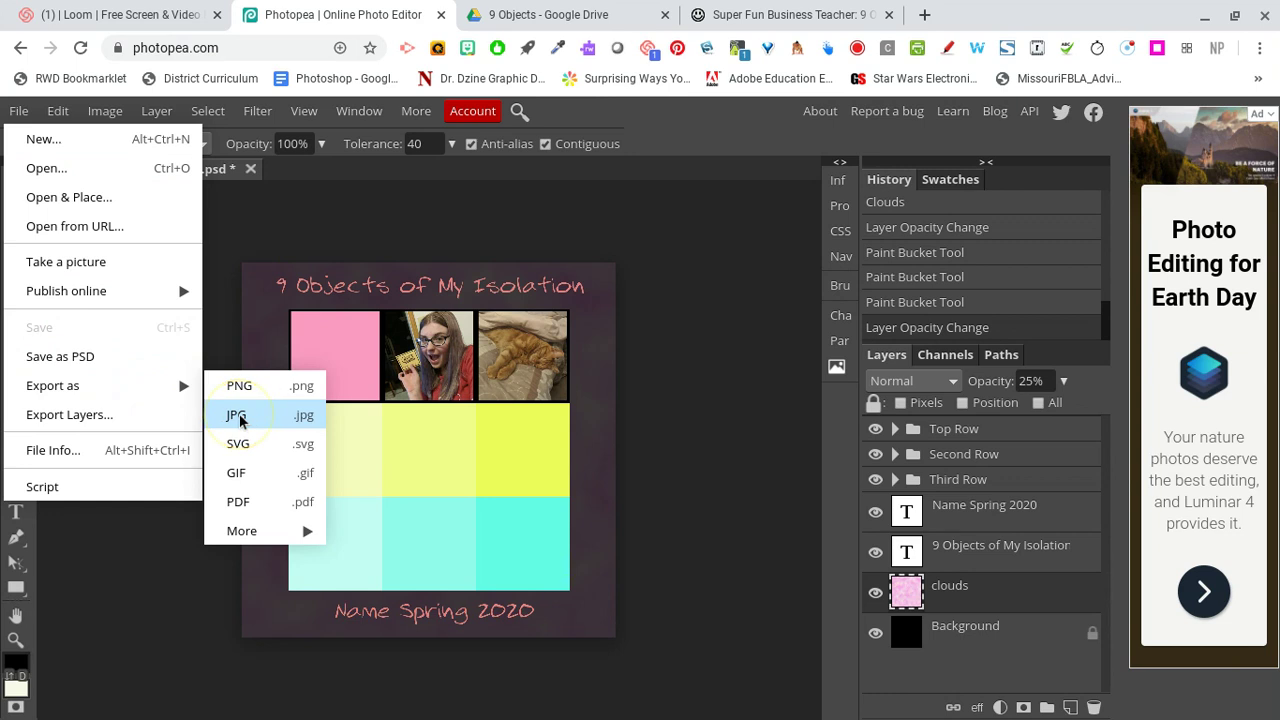
View the Super Fun Business Teacher example post, then return to the Photopea 9objects.psd design
left_click(790, 15)
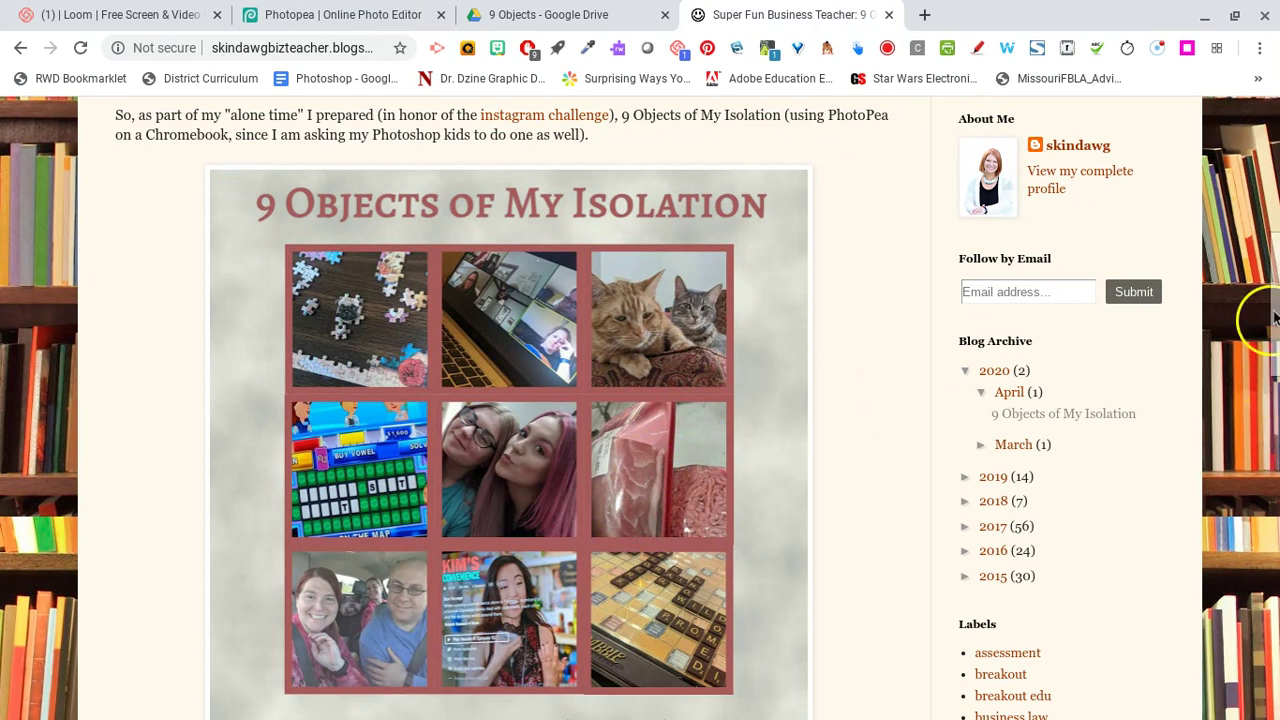
left_click(328, 14)
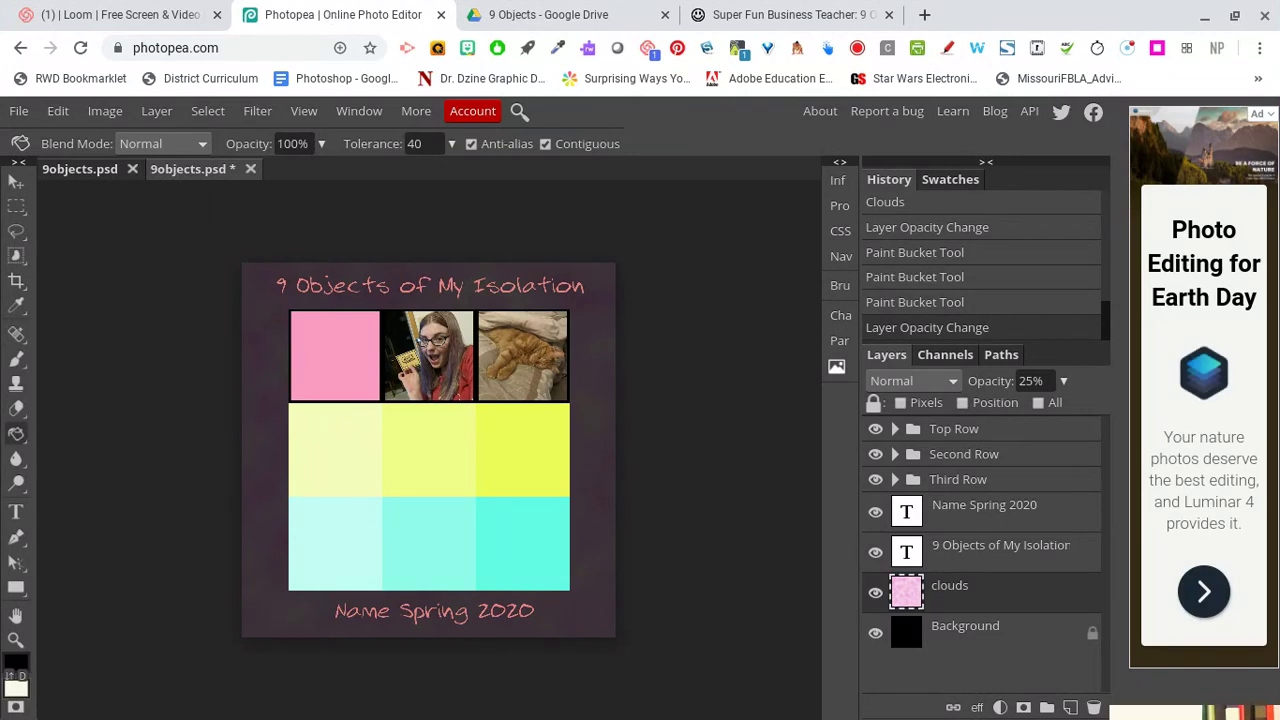